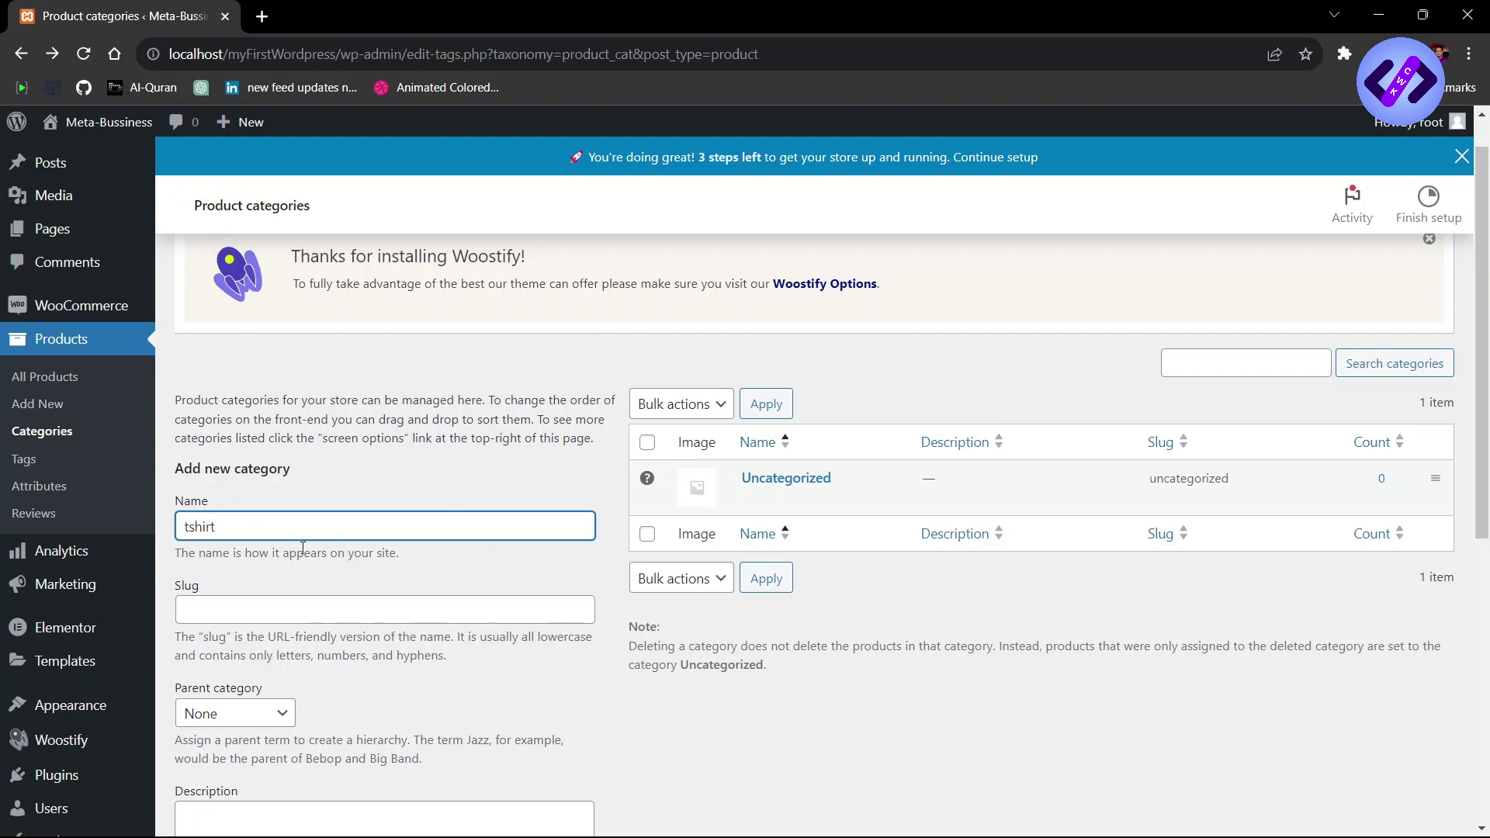
Step: Set the new category's thumbnail to the black and white Maserati shirt image from the media library
{"action": "scroll", "coordinate": [301, 607], "scroll_direction": "down", "scroll_amount": 4}
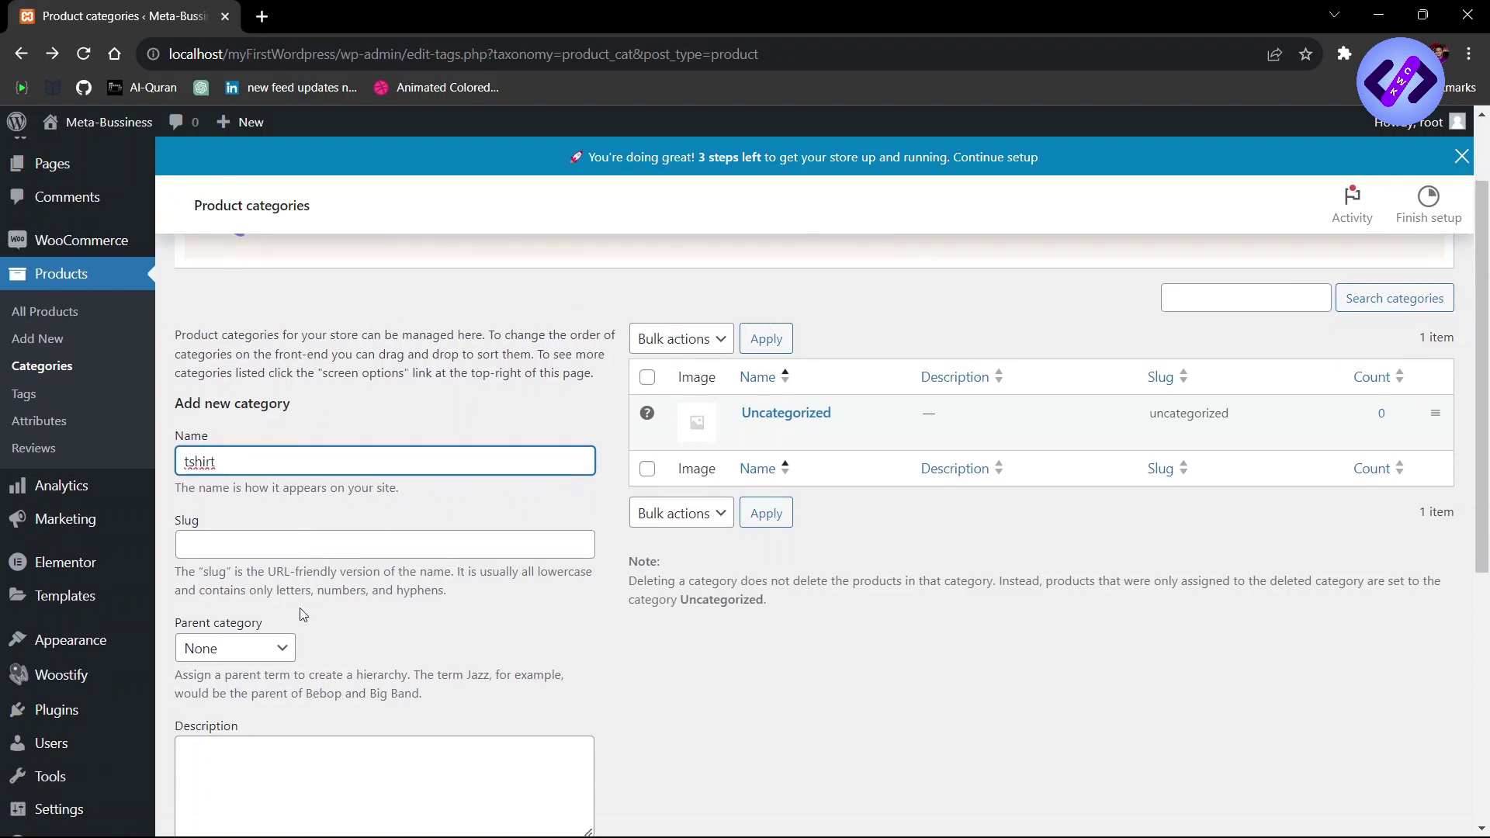
{"action": "scroll", "coordinate": [260, 369], "scroll_direction": "down", "scroll_amount": 2}
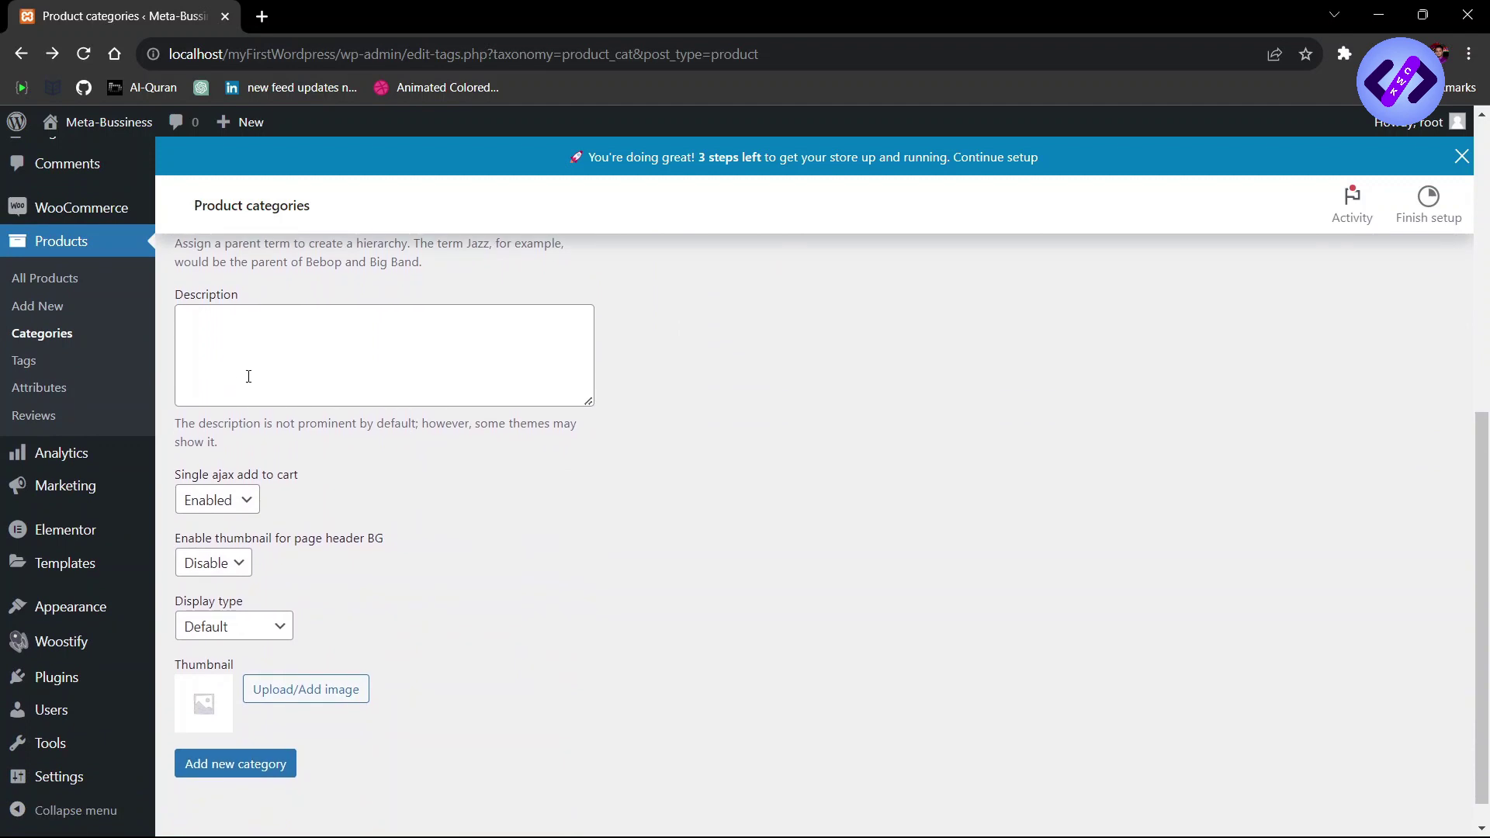
{"action": "scroll", "coordinate": [248, 376], "scroll_direction": "down", "scroll_amount": 1}
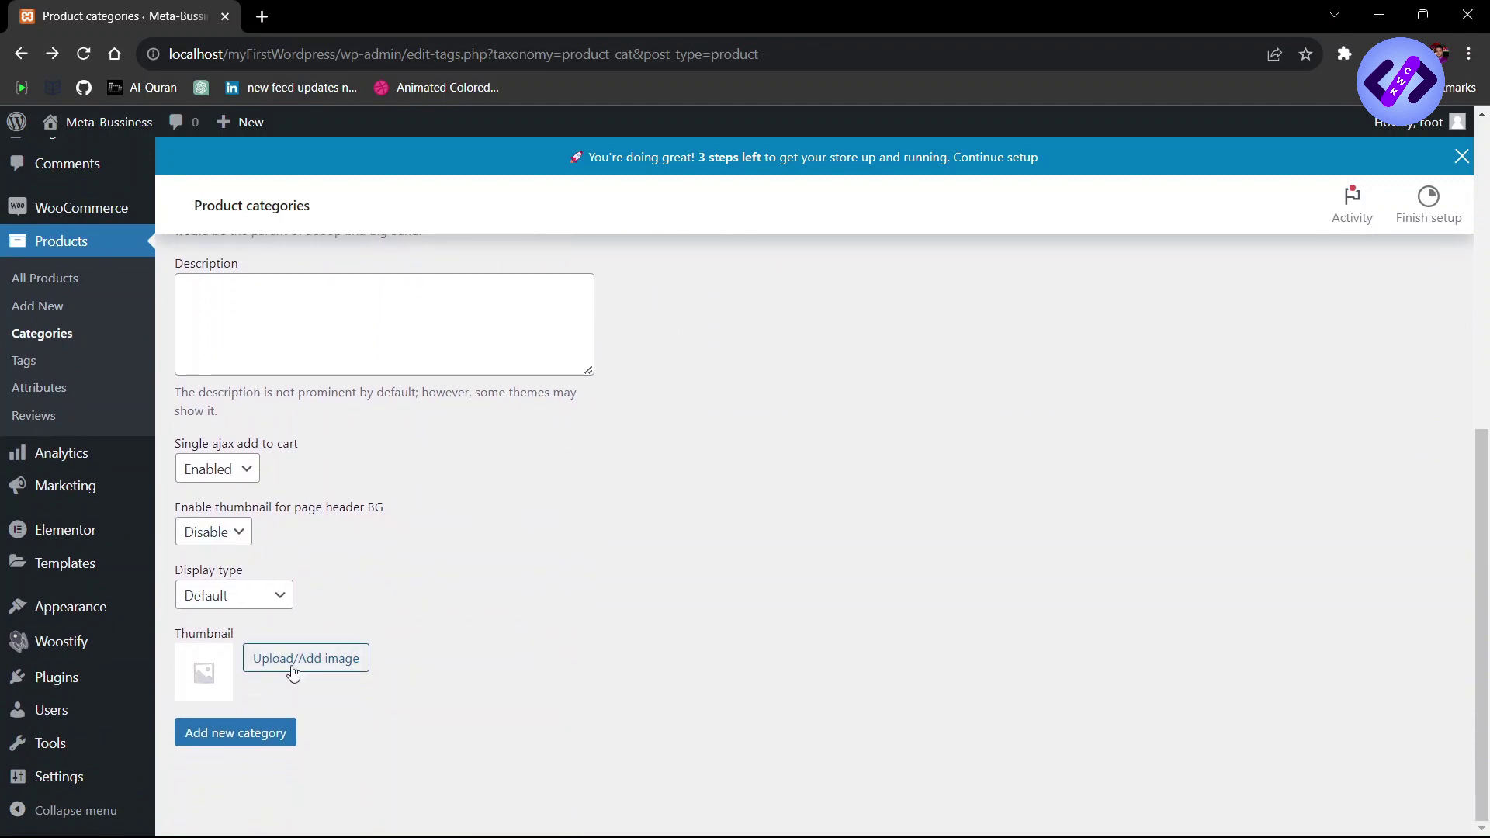
{"action": "left_click", "coordinate": [292, 669]}
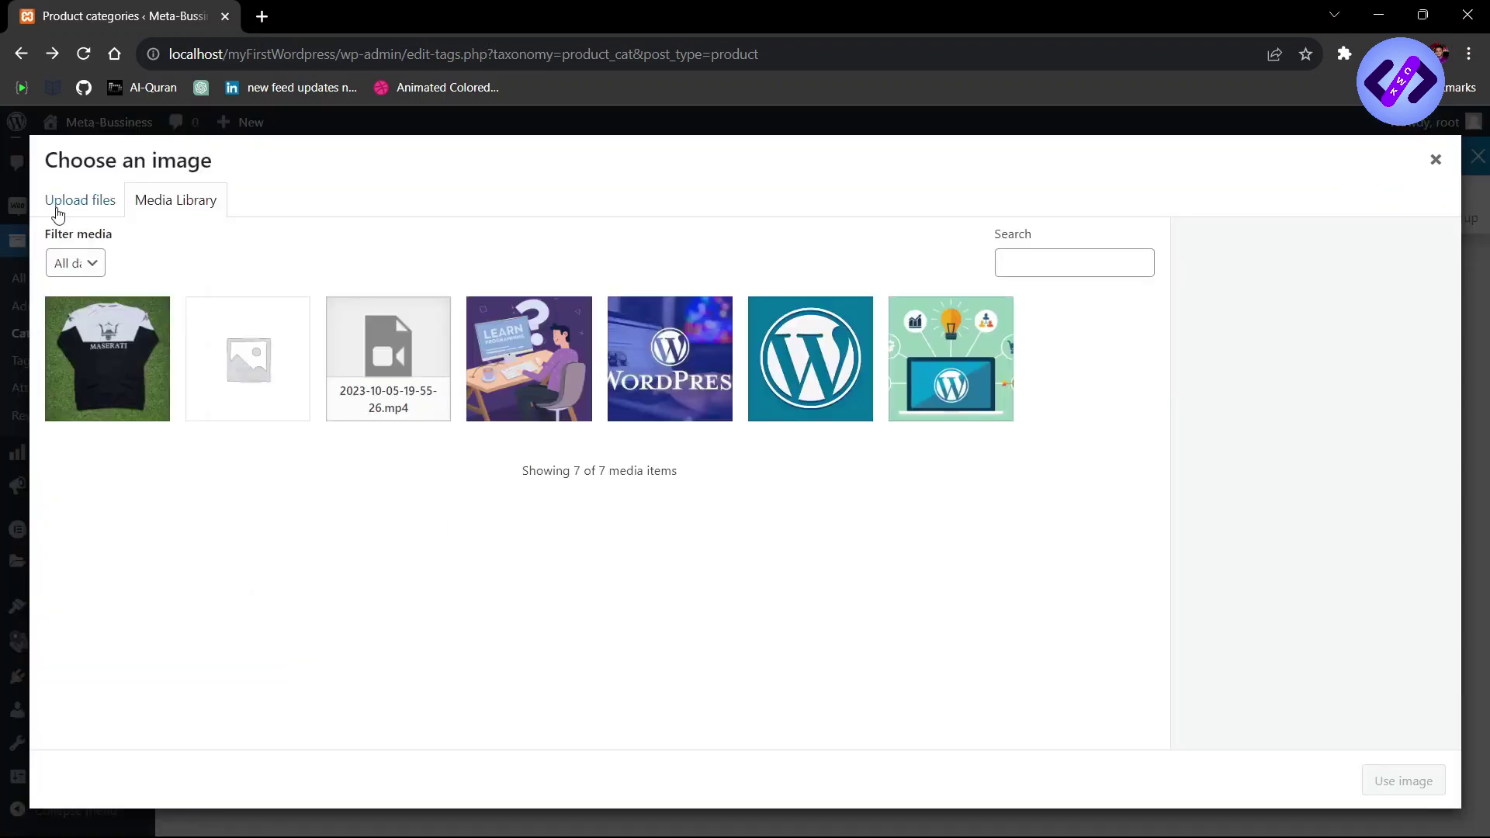
{"action": "left_click", "coordinate": [152, 385]}
{"action": "left_click", "coordinate": [1414, 790]}
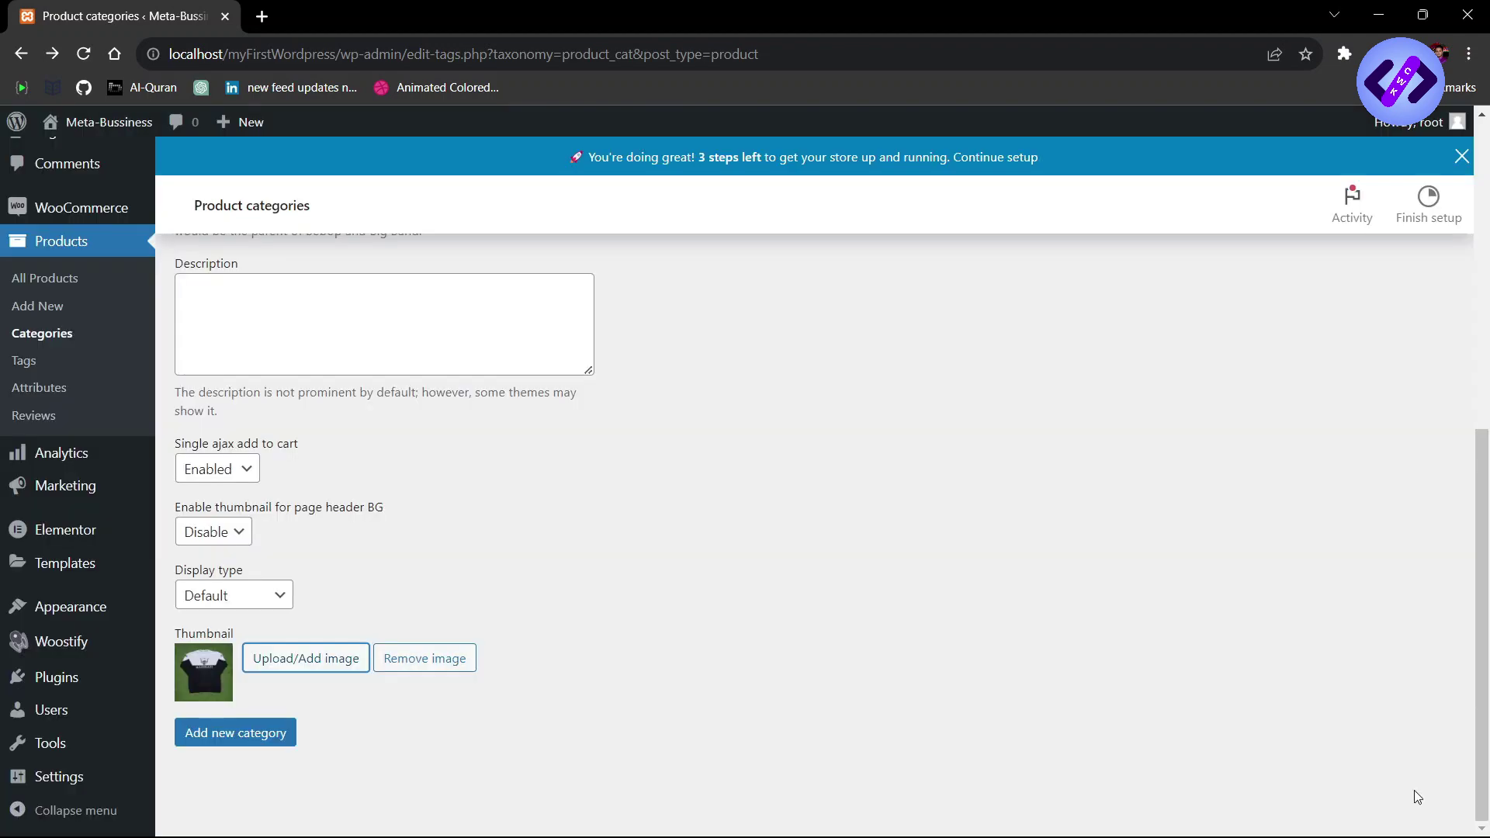
Step: Change the new category's name to Jaket and add it to the product categories
{"action": "scroll", "coordinate": [519, 382], "scroll_direction": "up", "scroll_amount": 4}
{"action": "left_click", "coordinate": [275, 526]}
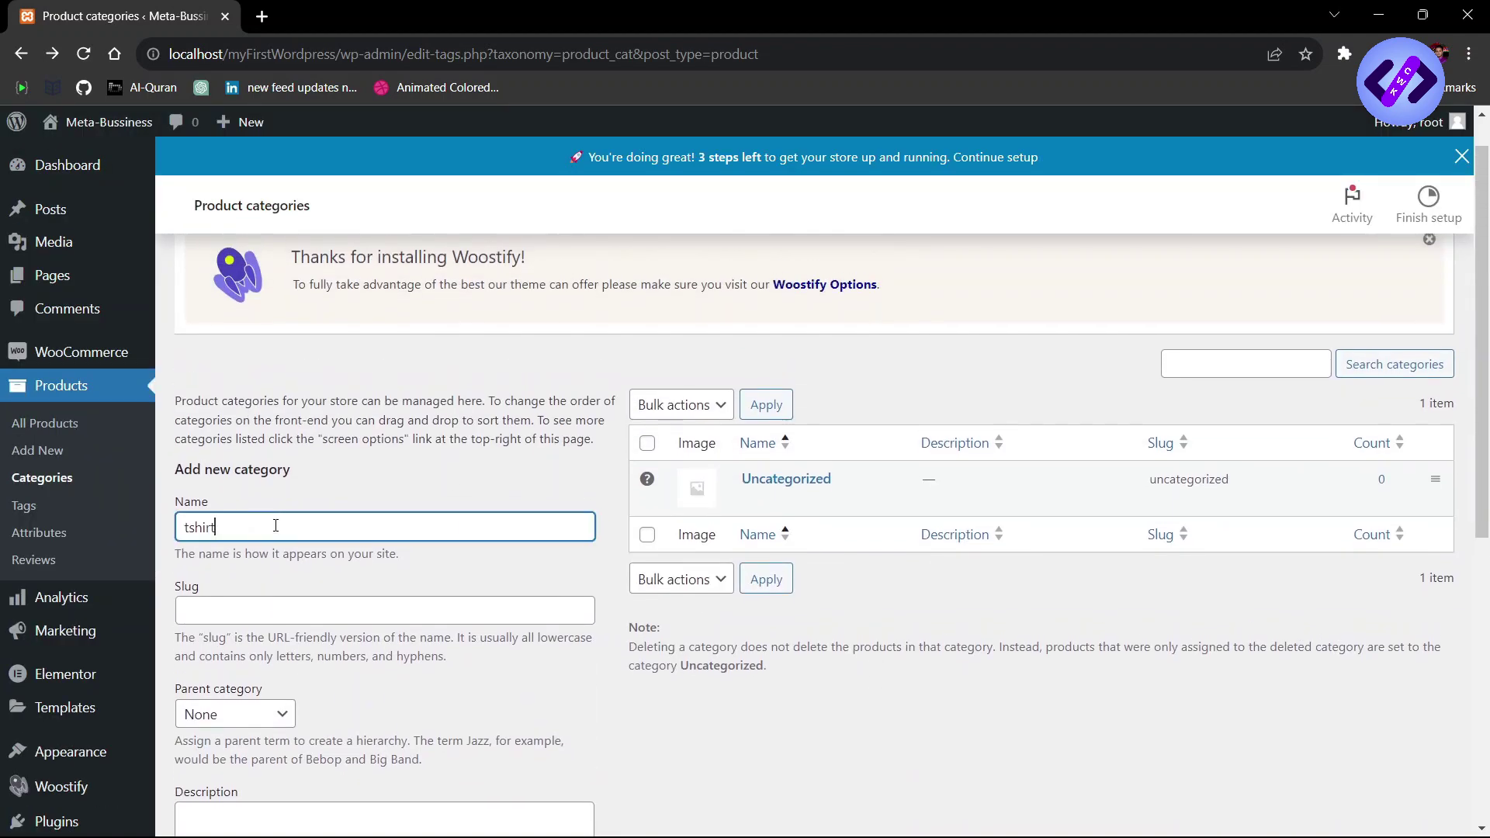
{"action": "key", "text": "ctrl+a"}
{"action": "key", "text": "BackSpace"}
{"action": "type", "text": "Jak"}
{"action": "scroll", "coordinate": [275, 526], "scroll_direction": "down", "scroll_amount": 6}
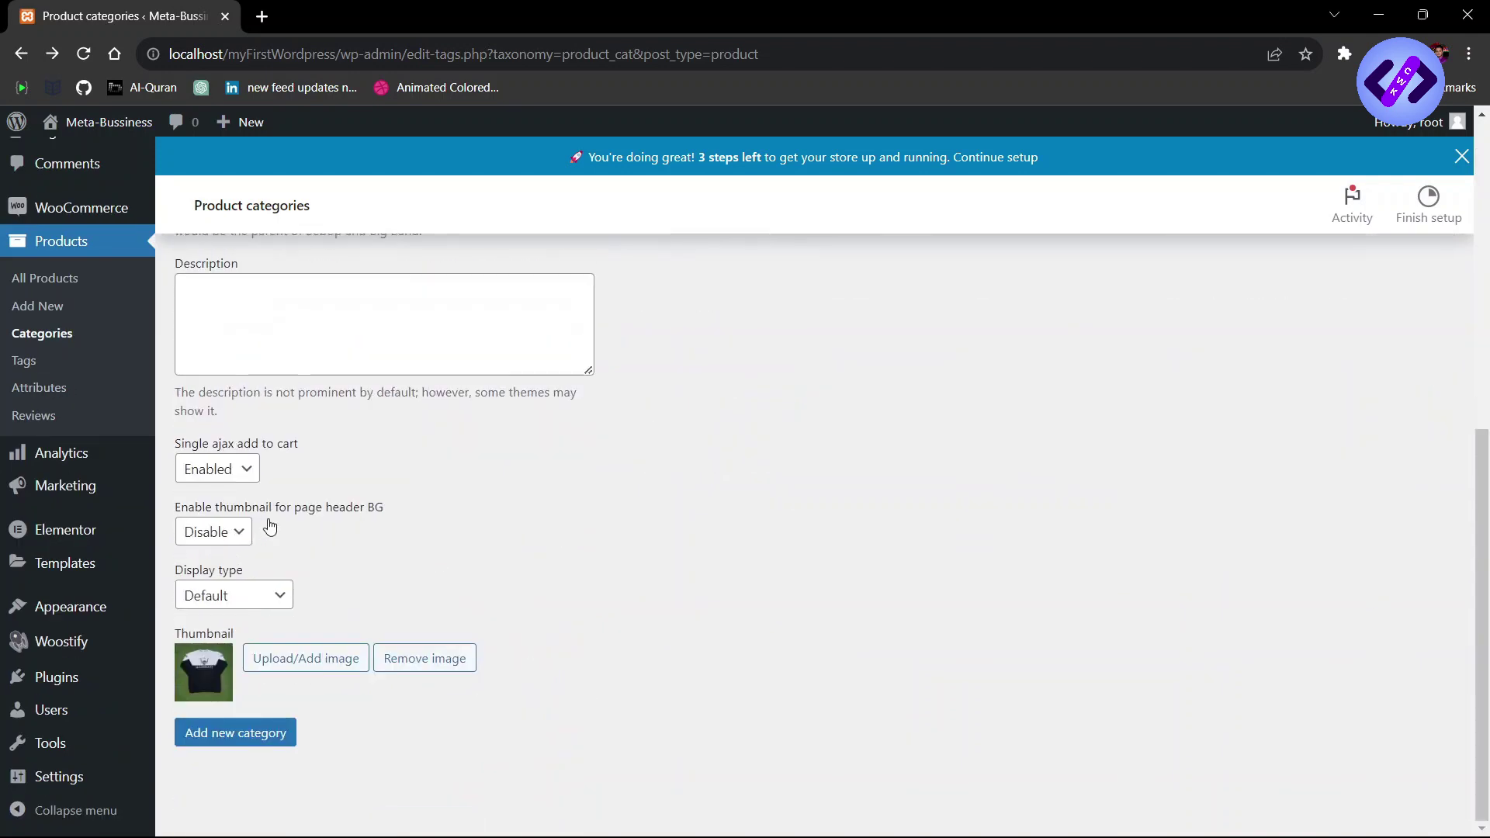
{"action": "left_click", "coordinate": [256, 741]}
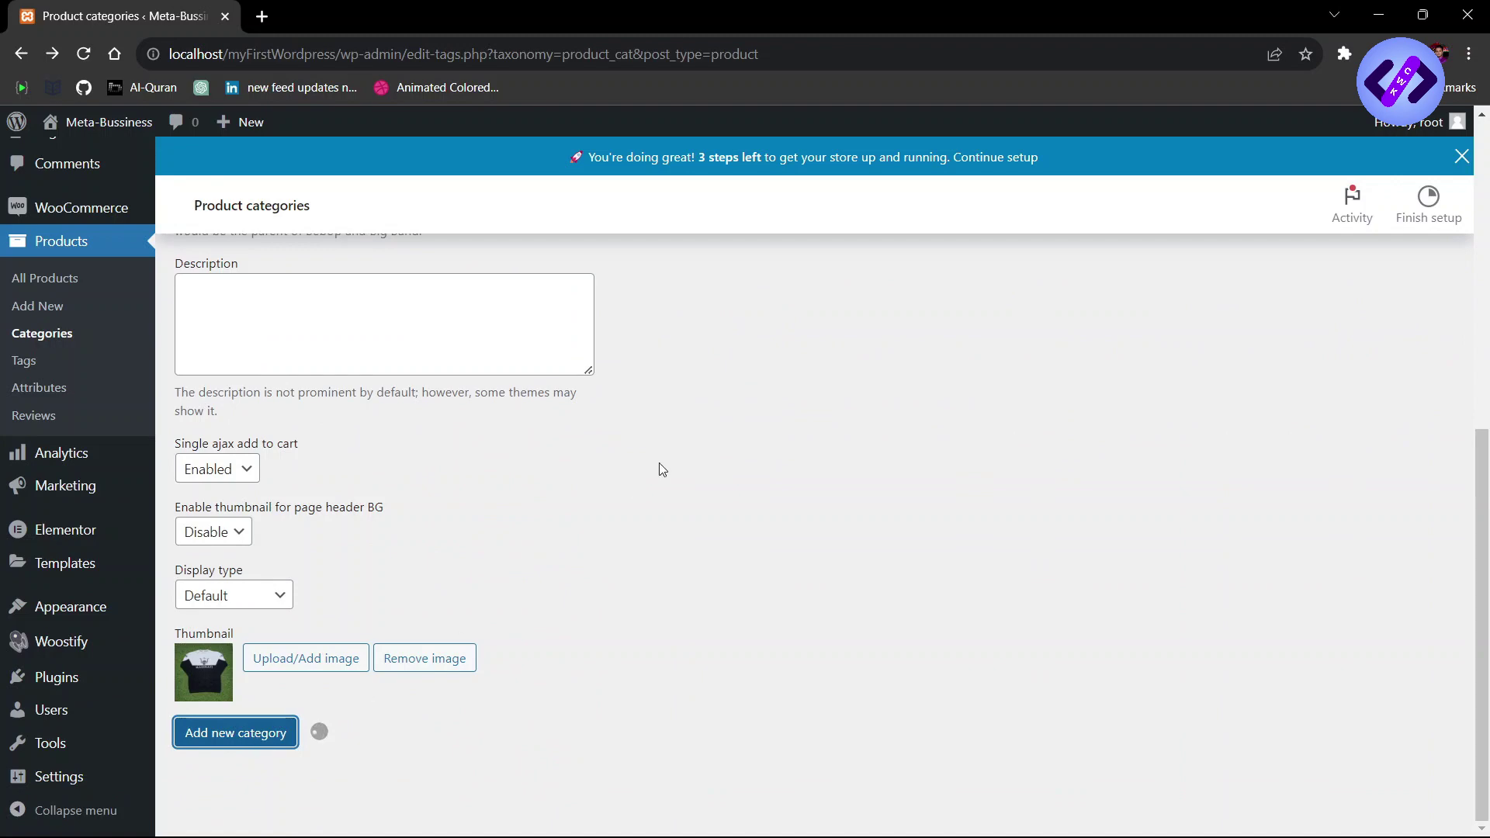
{"action": "scroll", "coordinate": [661, 464], "scroll_direction": "up", "scroll_amount": 10}
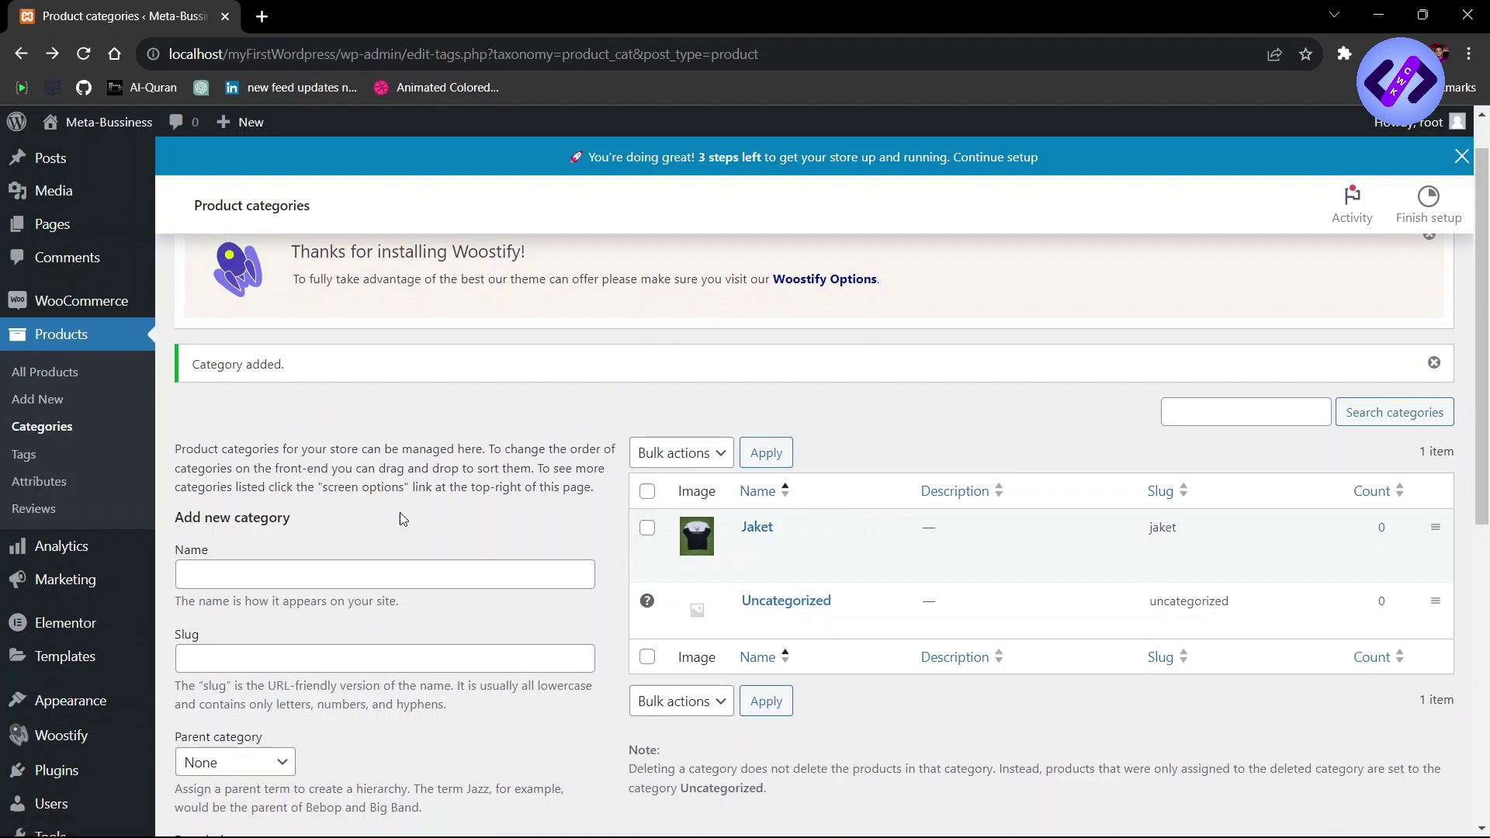
Step: Make Jaket the default product category and permanently delete the Uncategorized category
{"action": "scroll", "coordinate": [294, 476], "scroll_direction": "down", "scroll_amount": 1}
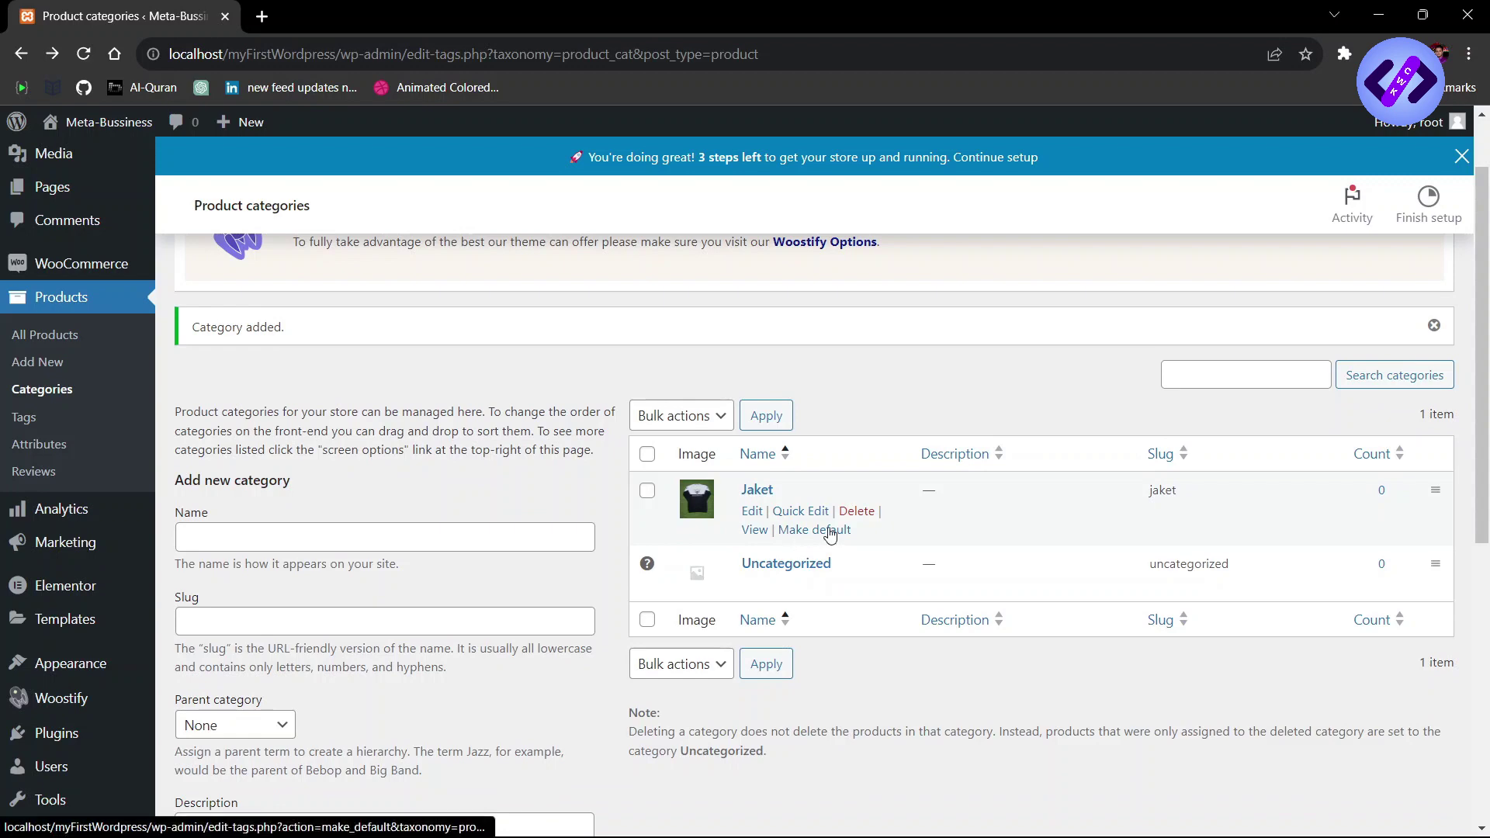
{"action": "left_click", "coordinate": [830, 531]}
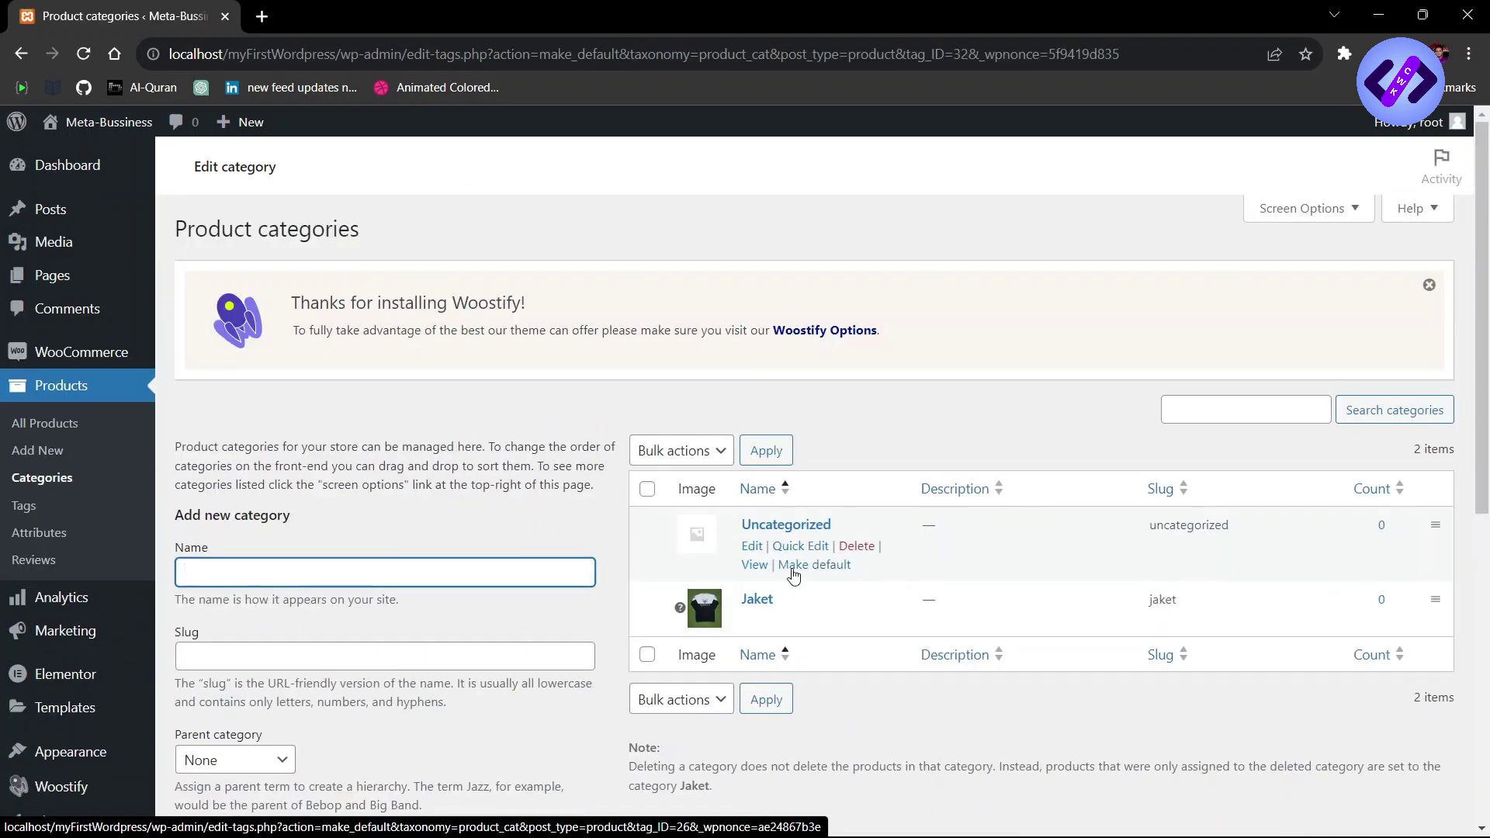
{"action": "left_click", "coordinate": [859, 547]}
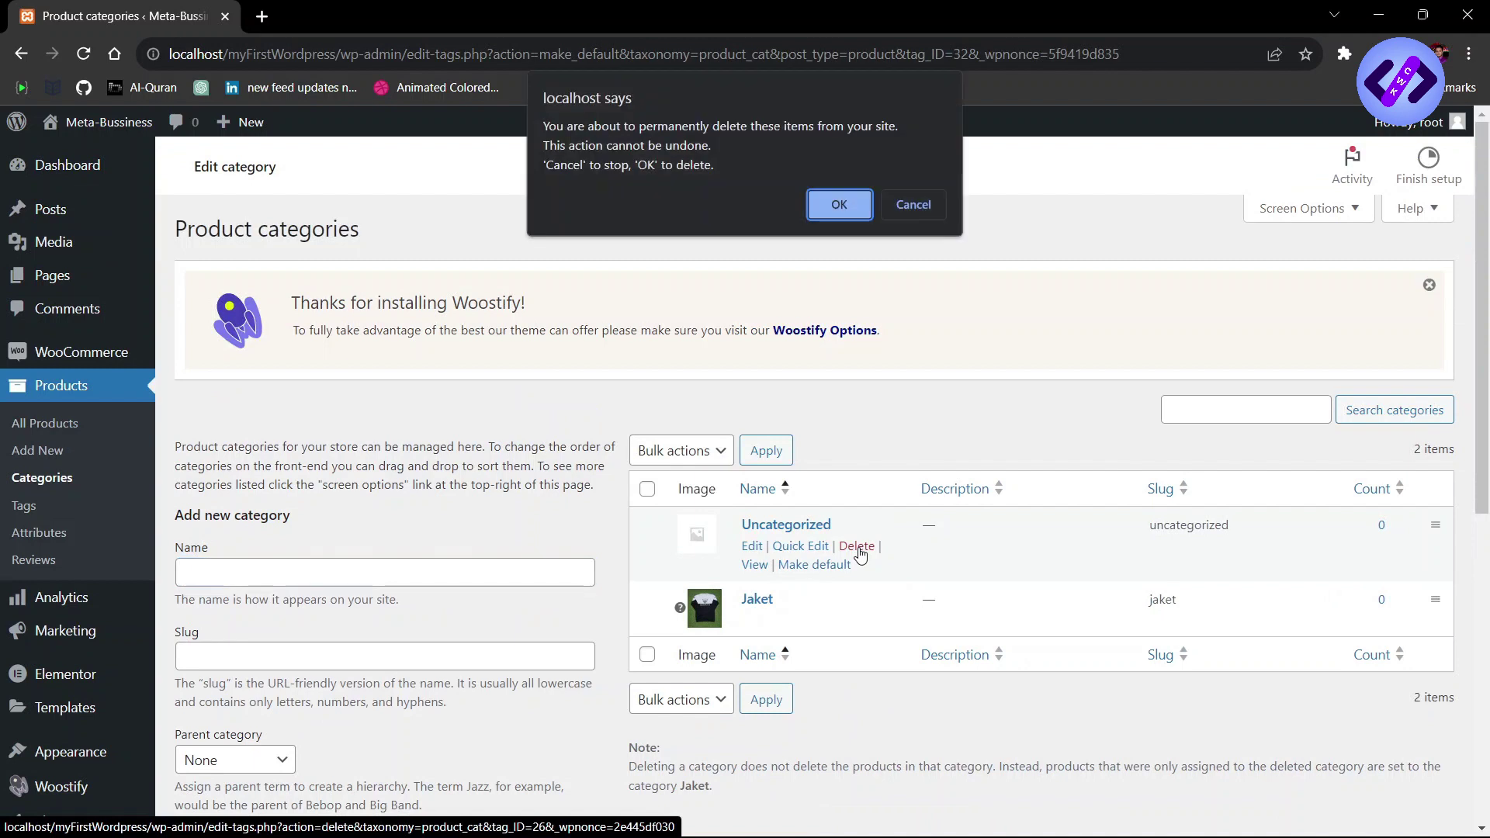
{"action": "left_click", "coordinate": [820, 208]}
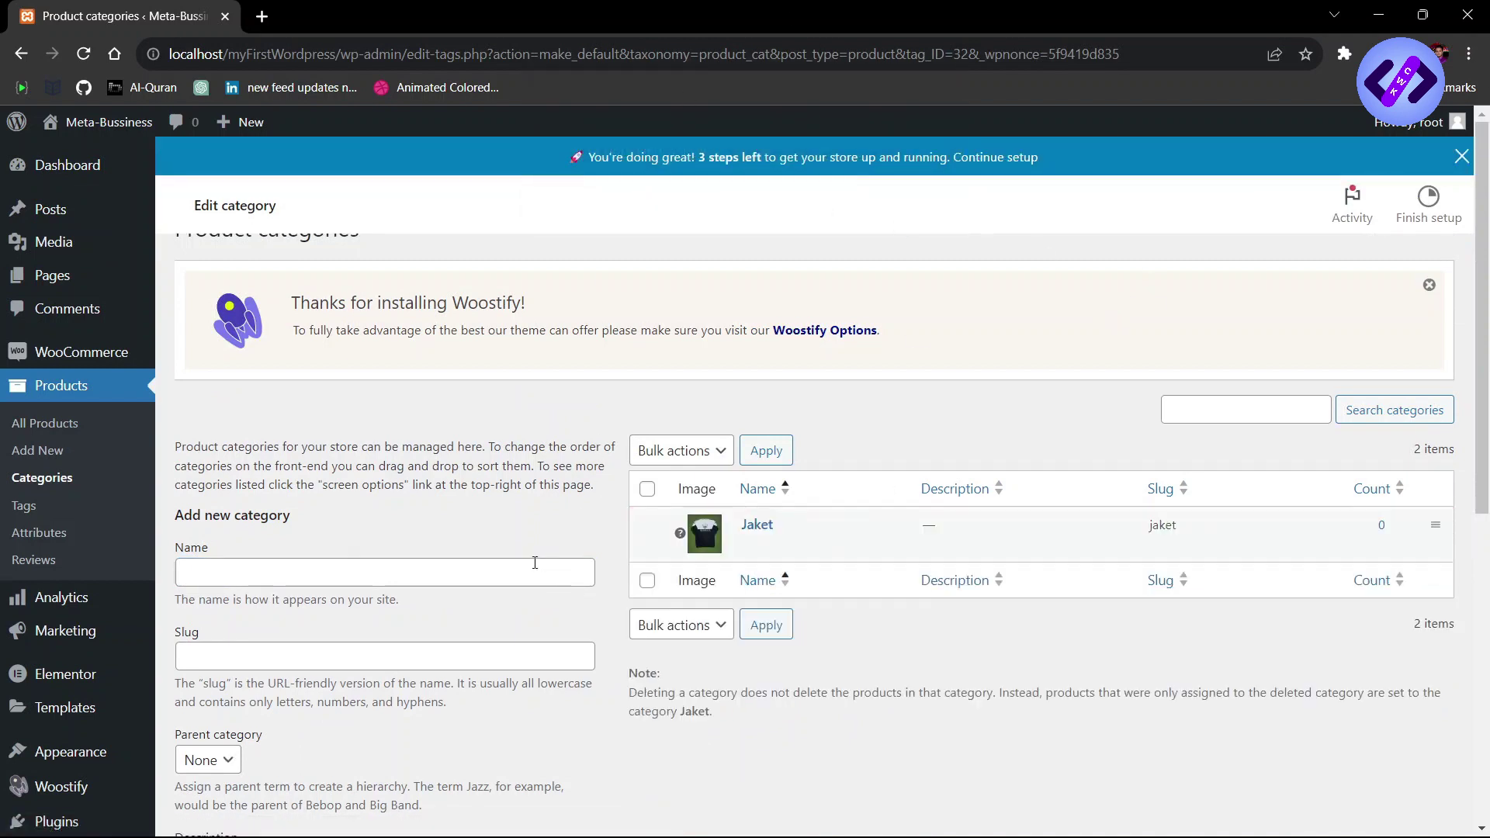
Step: Enter Shirt as the name of another new product category
{"action": "left_click", "coordinate": [435, 586]}
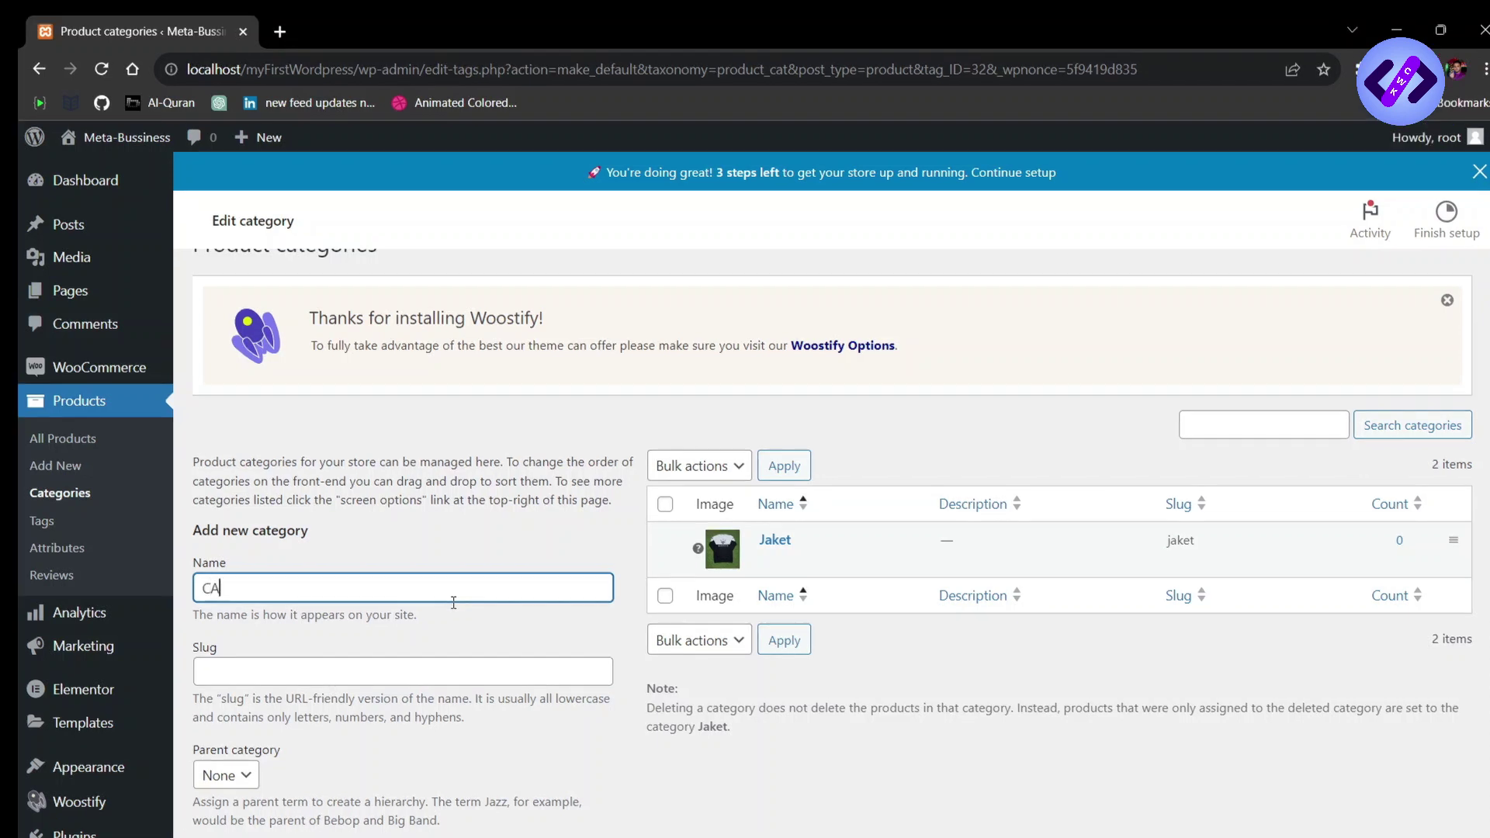
{"action": "type", "text": "CAs"}
{"action": "key", "text": "BackSpace"}
{"action": "key", "text": "BackSpace"}
{"action": "key", "text": "BackSpace"}
{"action": "type", "text": "Shirt"}
{"action": "scroll", "coordinate": [454, 603], "scroll_direction": "down", "scroll_amount": 4}
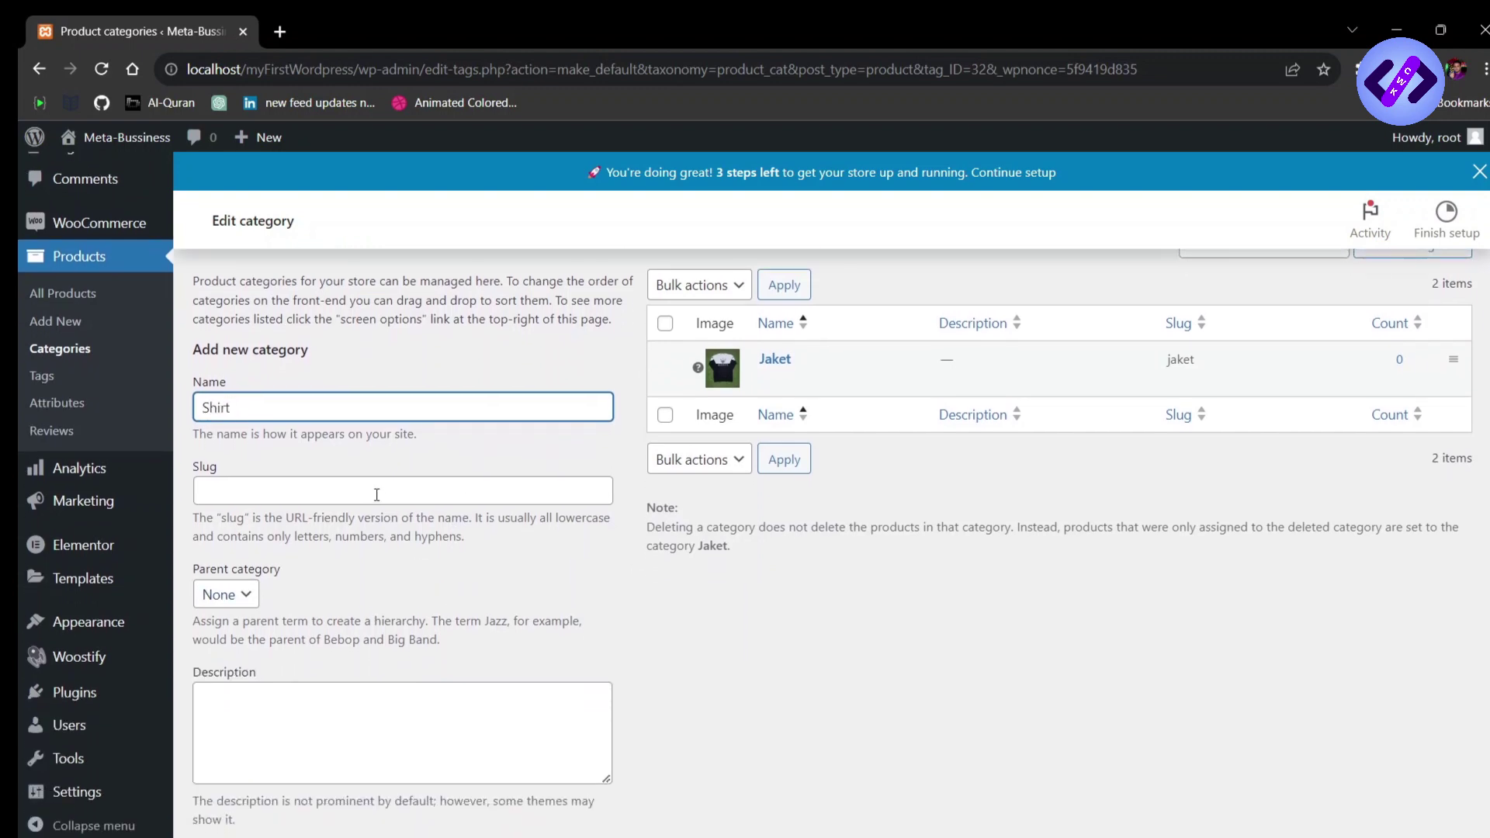
Step: Upload the Casual-tShirt image from the Downloads folder and use it as the new category's thumbnail
{"action": "scroll", "coordinate": [348, 512], "scroll_direction": "down", "scroll_amount": 3}
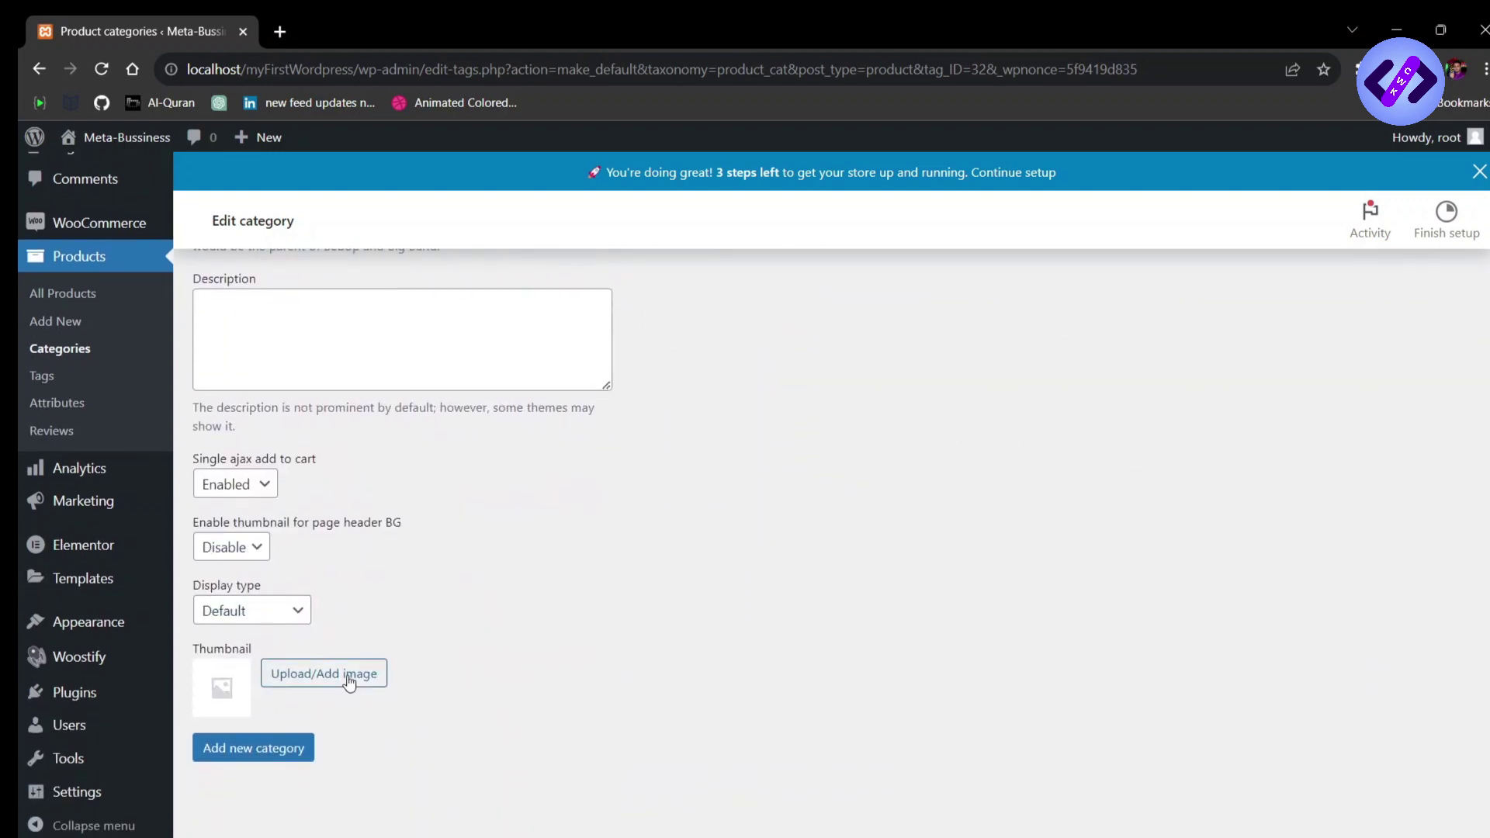
{"action": "left_click", "coordinate": [349, 679]}
{"action": "left_click", "coordinate": [82, 221]}
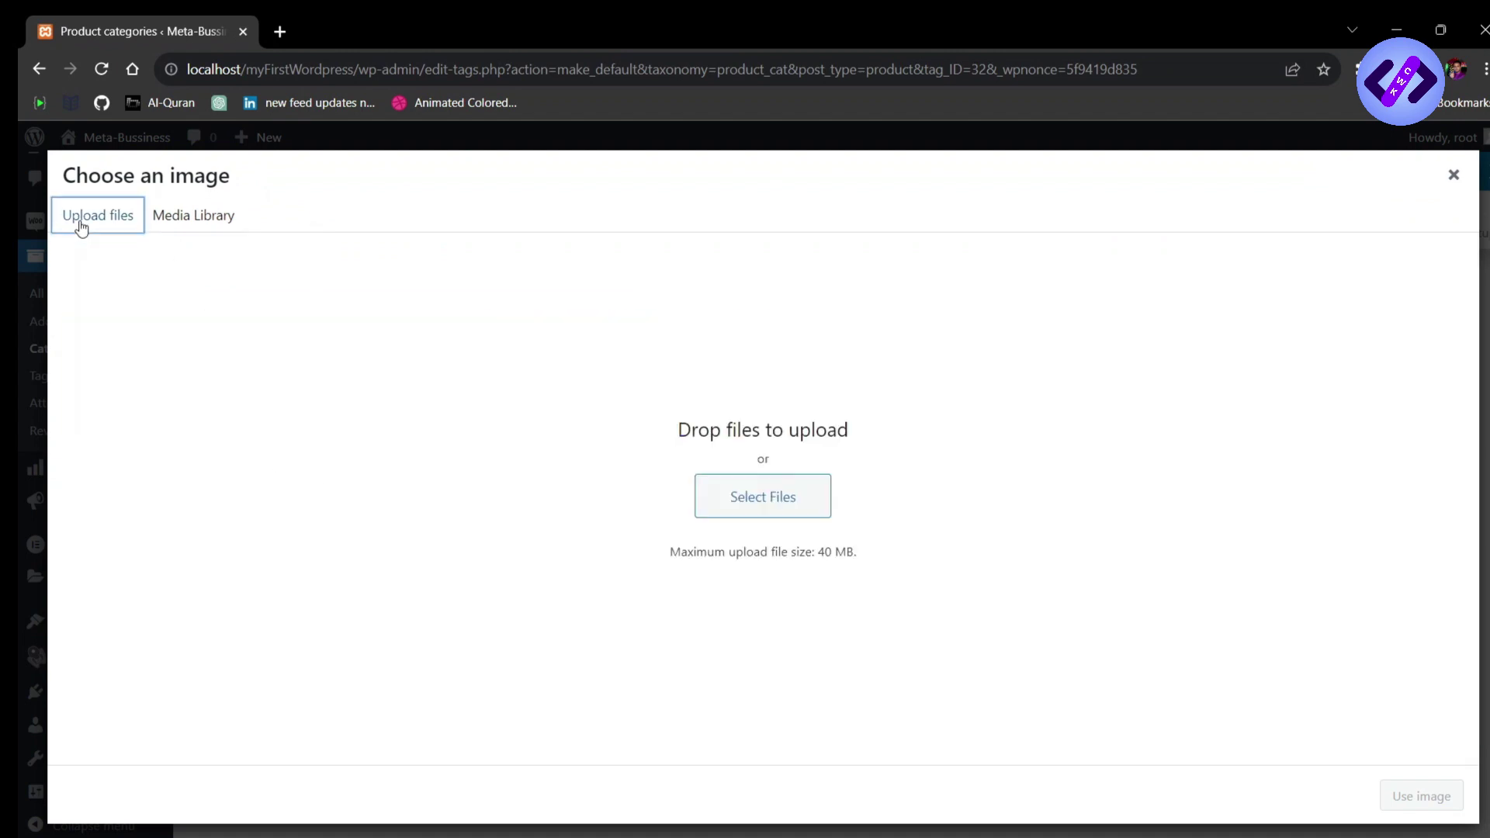
{"action": "left_click", "coordinate": [761, 497]}
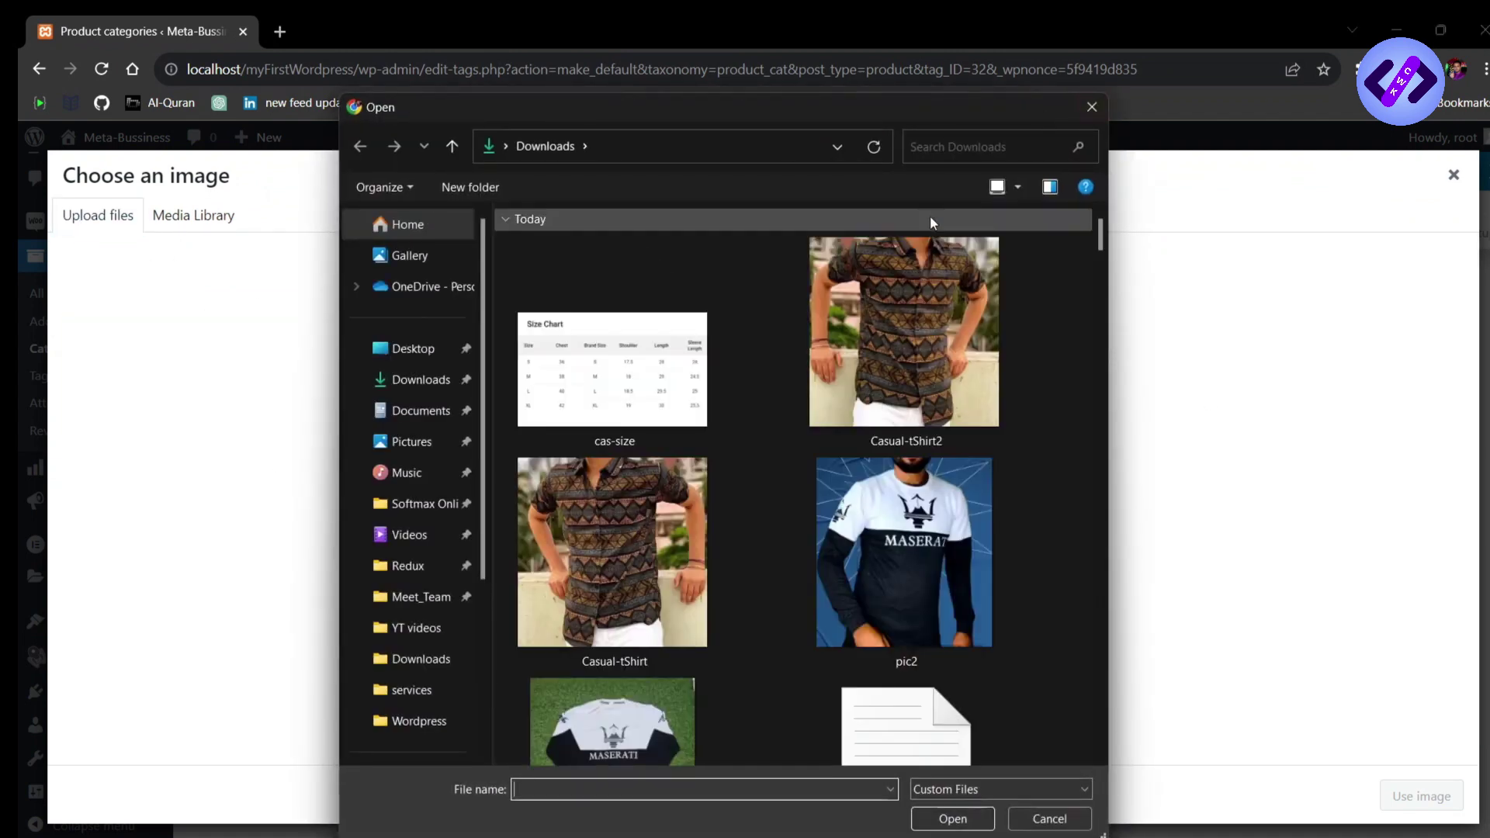
{"action": "left_click", "coordinate": [634, 570]}
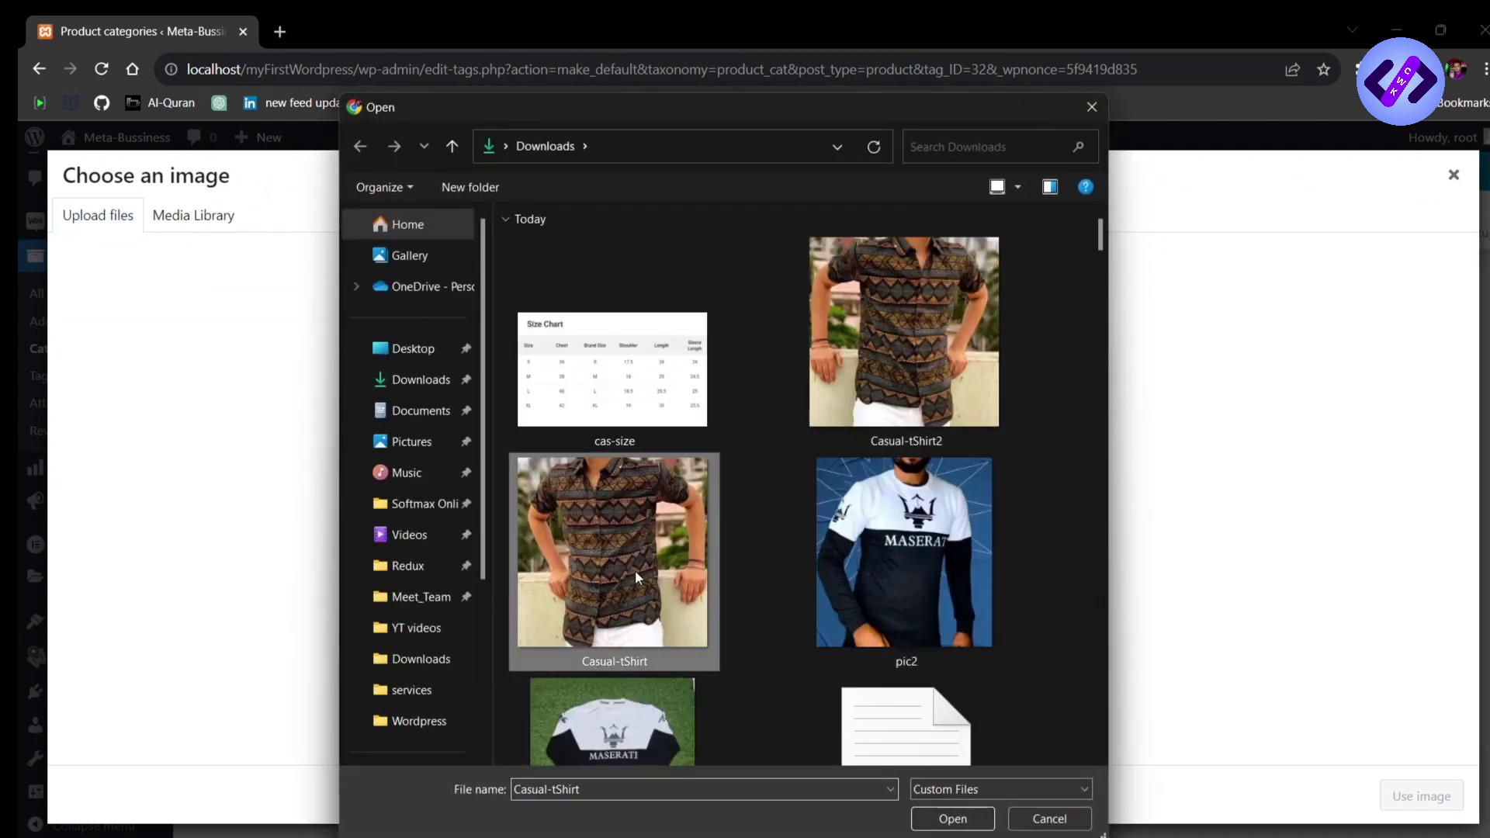
{"action": "left_click", "coordinate": [952, 818]}
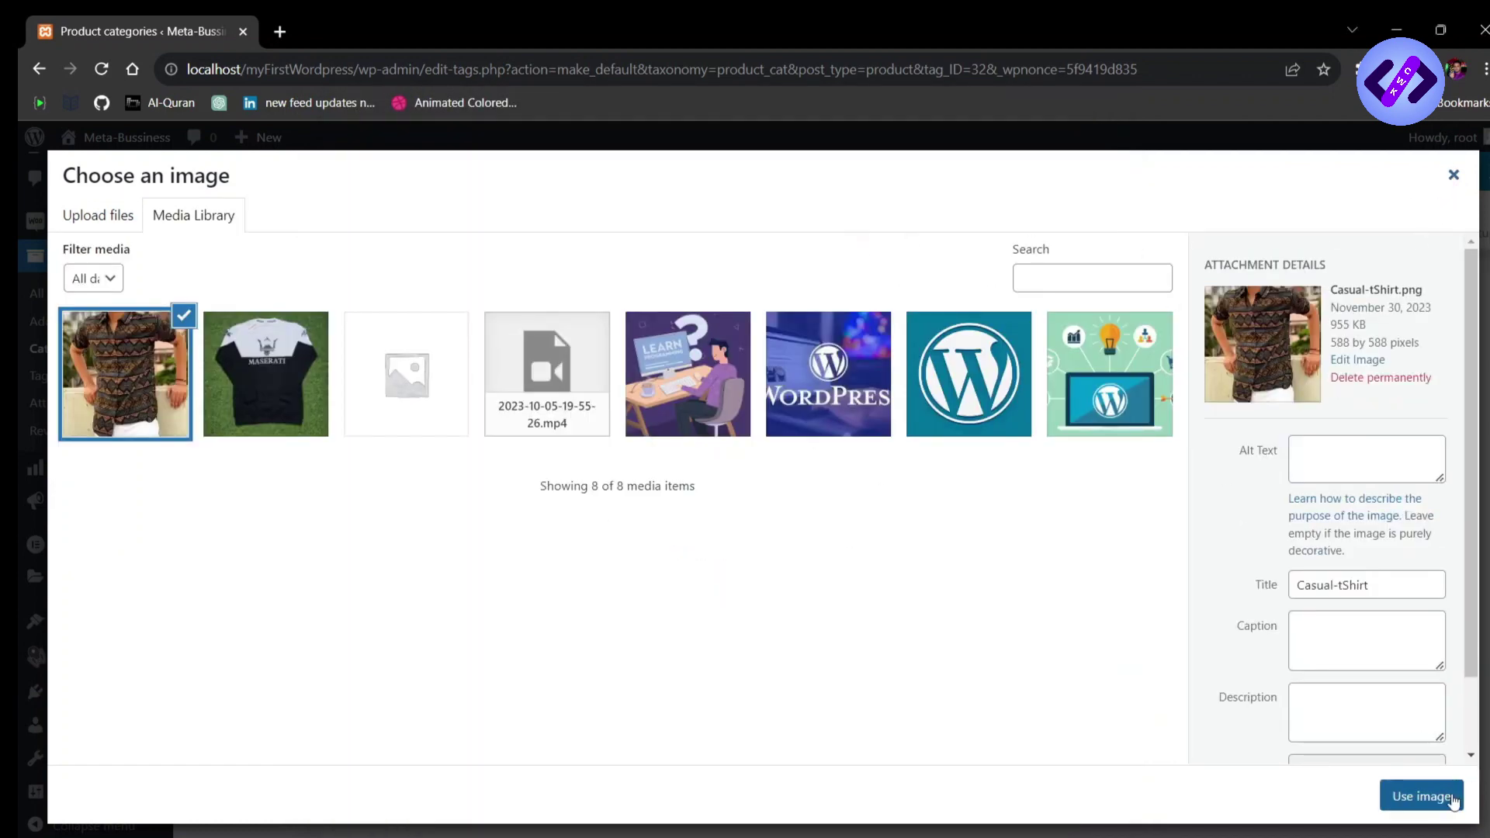
{"action": "left_click", "coordinate": [1445, 805]}
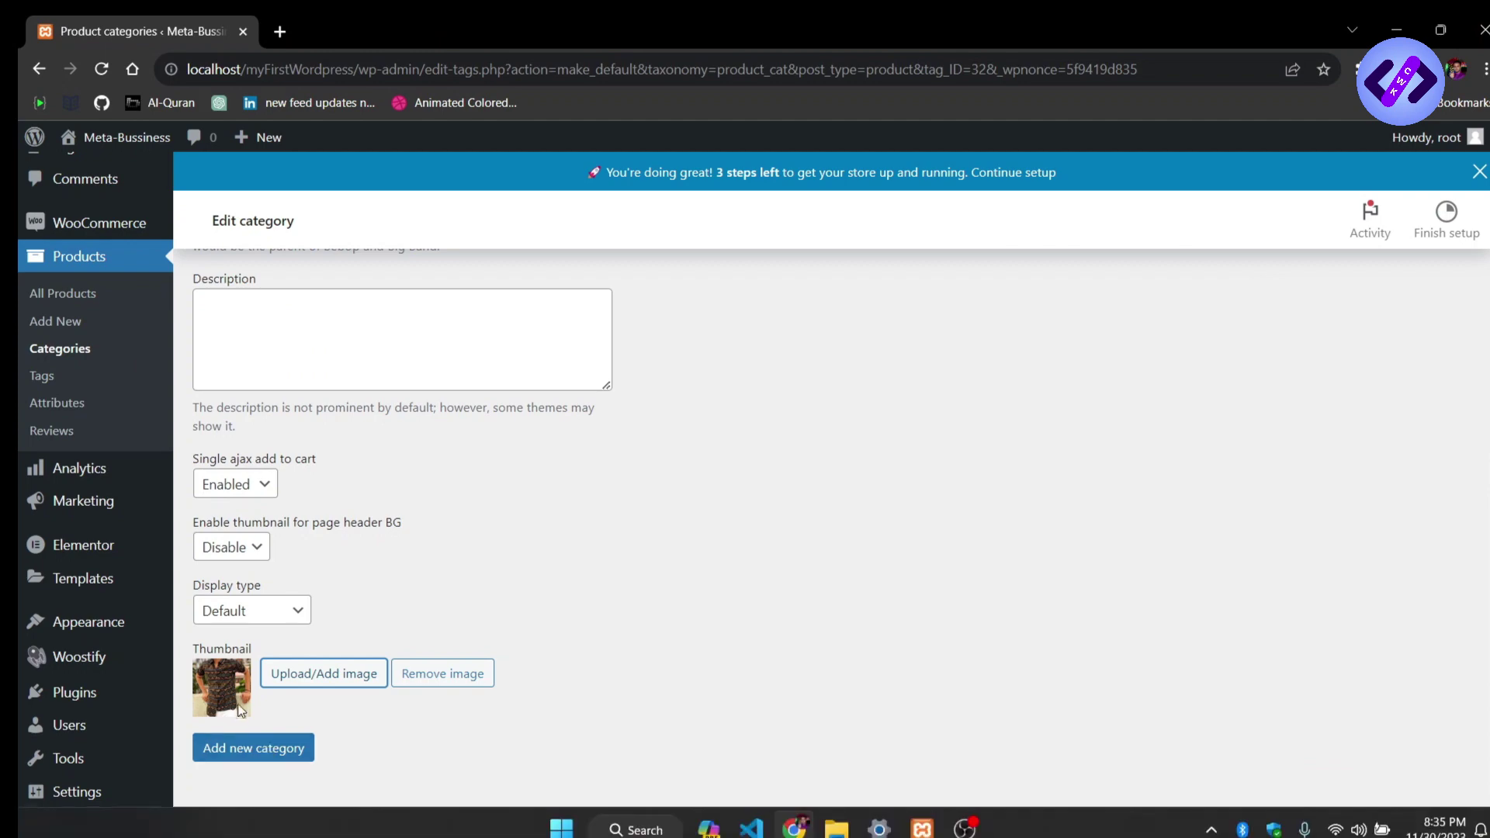
Step: Add the Shirt category to the product categories
{"action": "left_click", "coordinate": [244, 764]}
{"action": "left_click", "coordinate": [244, 764]}
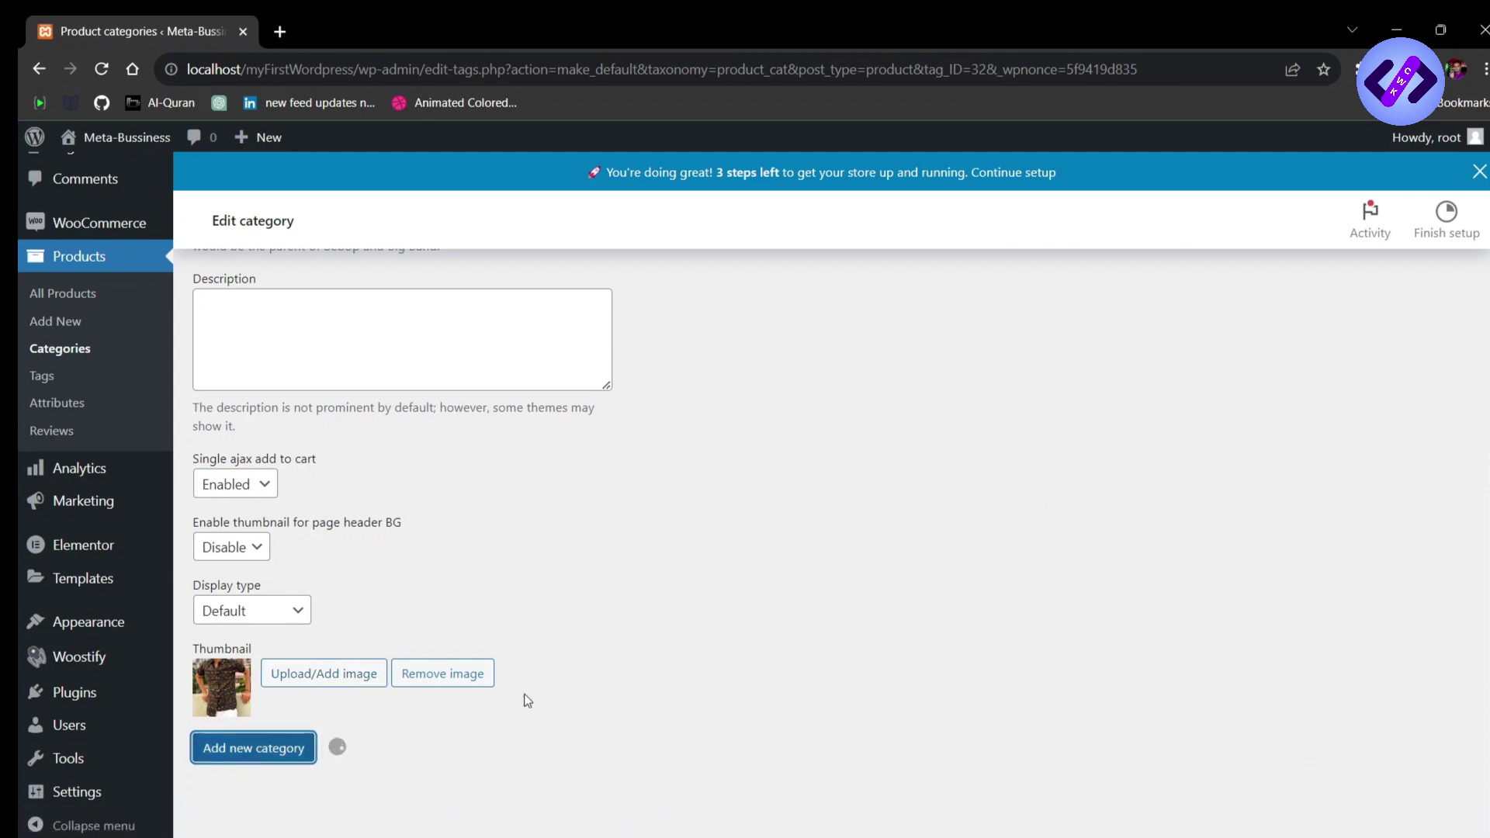
{"action": "scroll", "coordinate": [1061, 419], "scroll_direction": "up", "scroll_amount": 5}
{"action": "scroll", "coordinate": [1063, 421], "scroll_direction": "up", "scroll_amount": 3}
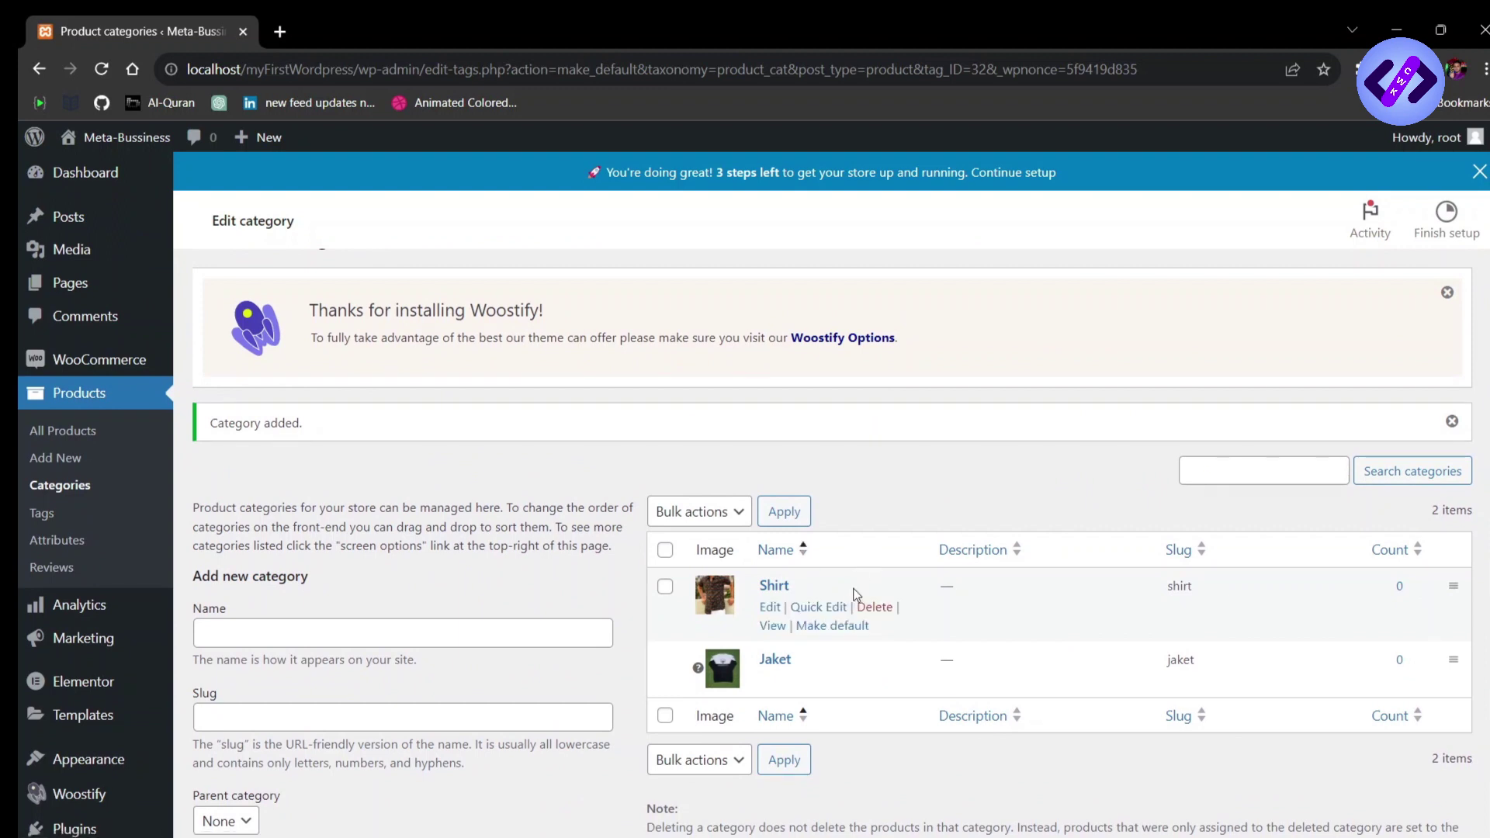
Step: Create a new product from the all-products page and enter Stylish as the start of its name
{"action": "left_click", "coordinate": [68, 436]}
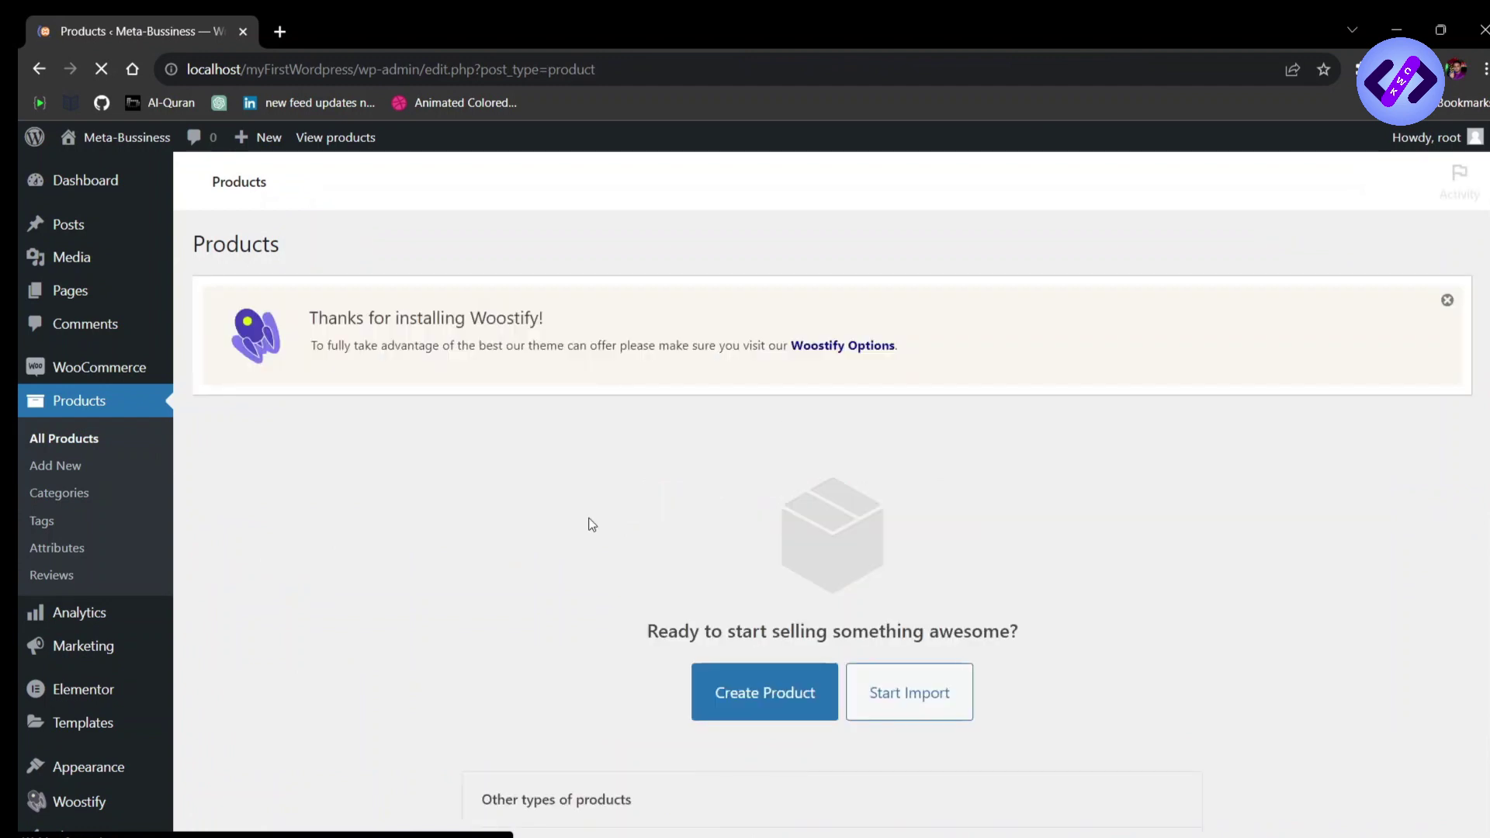
{"action": "scroll", "coordinate": [728, 655], "scroll_direction": "down", "scroll_amount": 1}
{"action": "scroll", "coordinate": [726, 654], "scroll_direction": "down", "scroll_amount": 1}
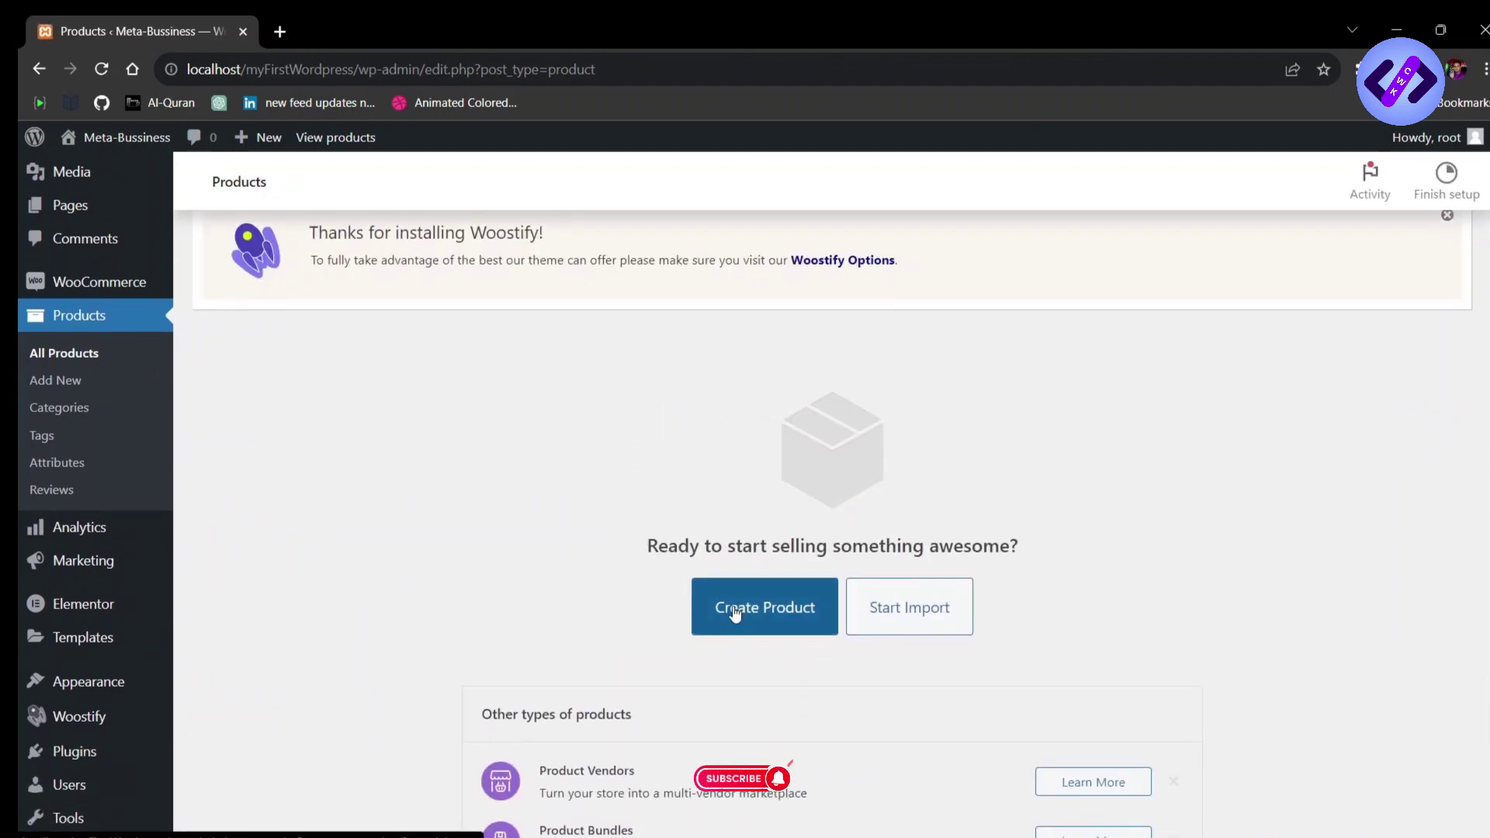
{"action": "left_click", "coordinate": [736, 613]}
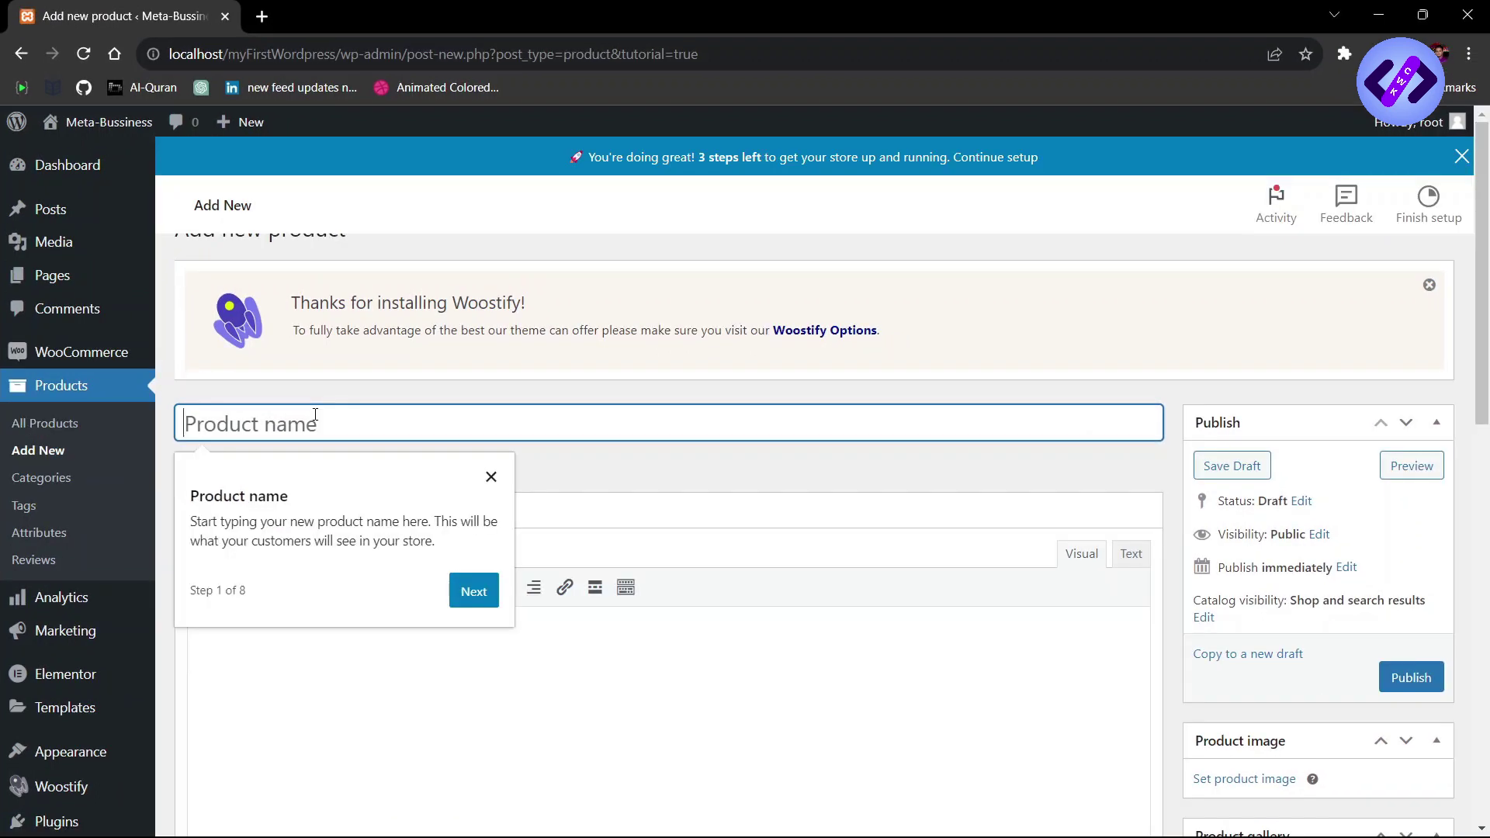
{"action": "type", "text": "Stylish"}
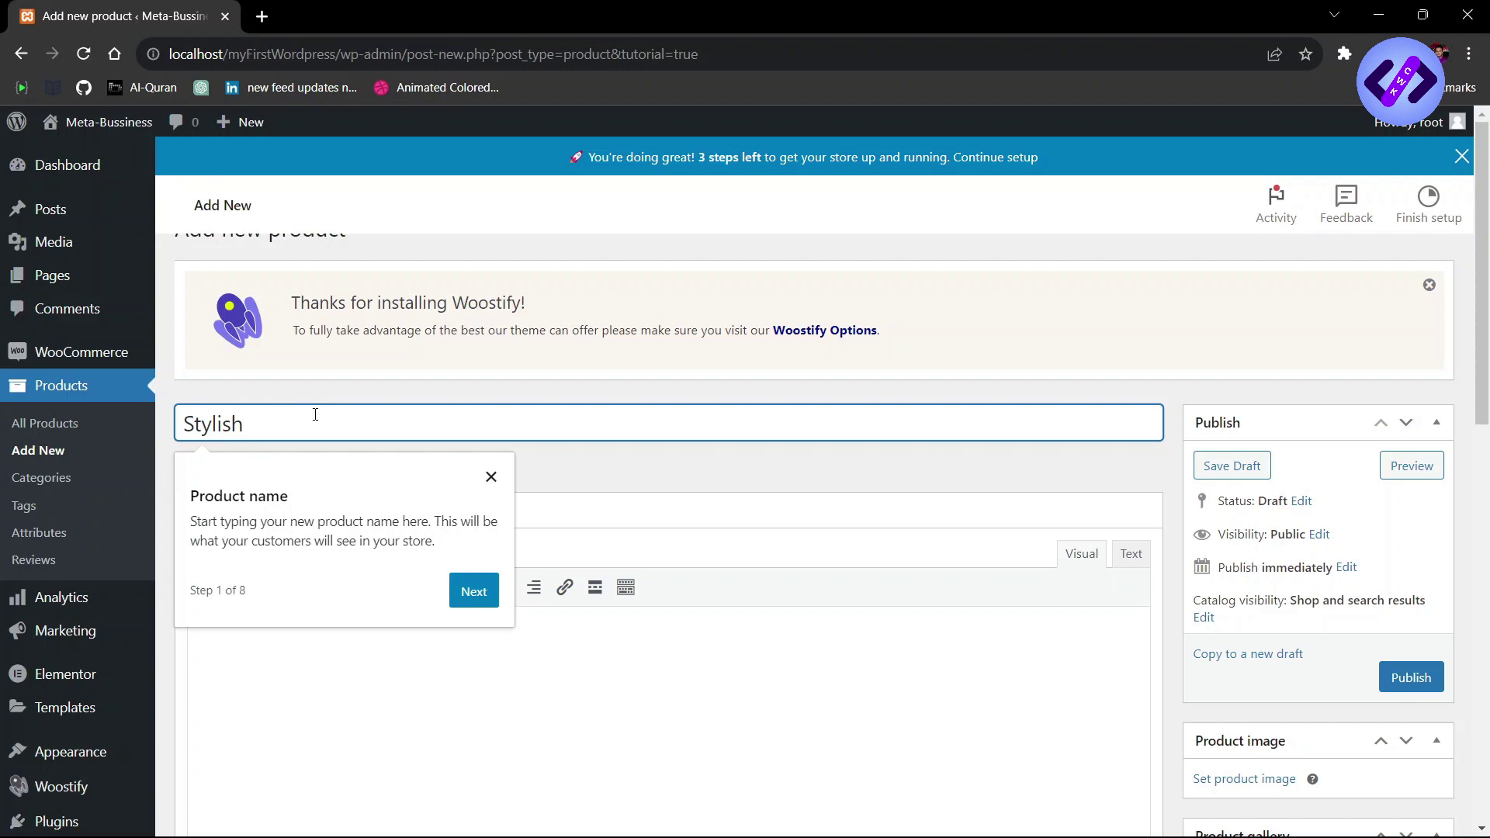
Step: Step through the eight-part product setup guide and close it to keep editing the product
{"action": "left_click", "coordinate": [474, 591]}
{"action": "scroll", "coordinate": [469, 375], "scroll_direction": "up", "scroll_amount": 2}
{"action": "left_click", "coordinate": [813, 388]}
{"action": "left_click", "coordinate": [815, 272]}
{"action": "left_click", "coordinate": [799, 349]}
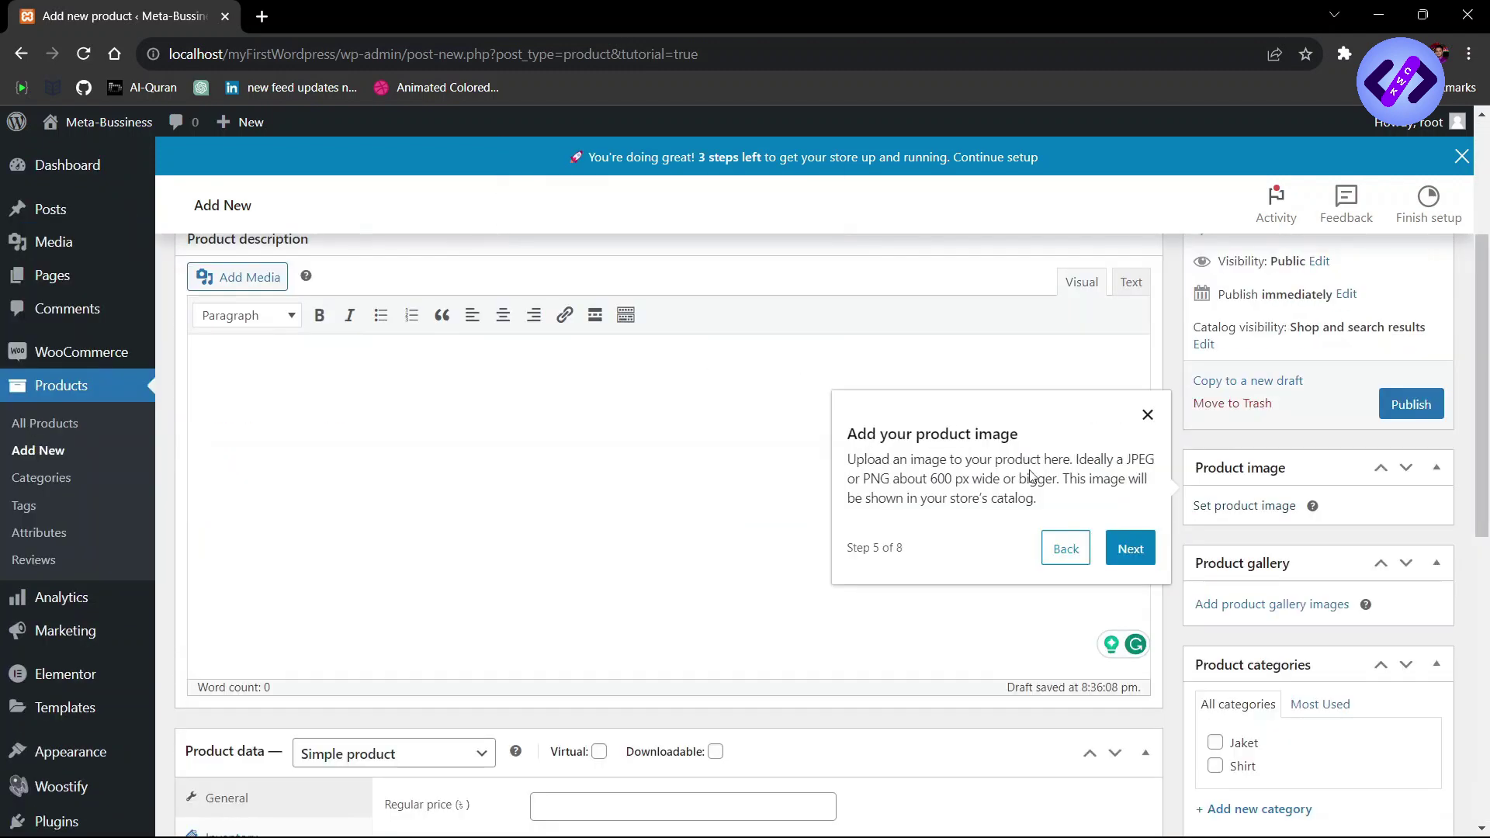
{"action": "left_click", "coordinate": [1132, 547]}
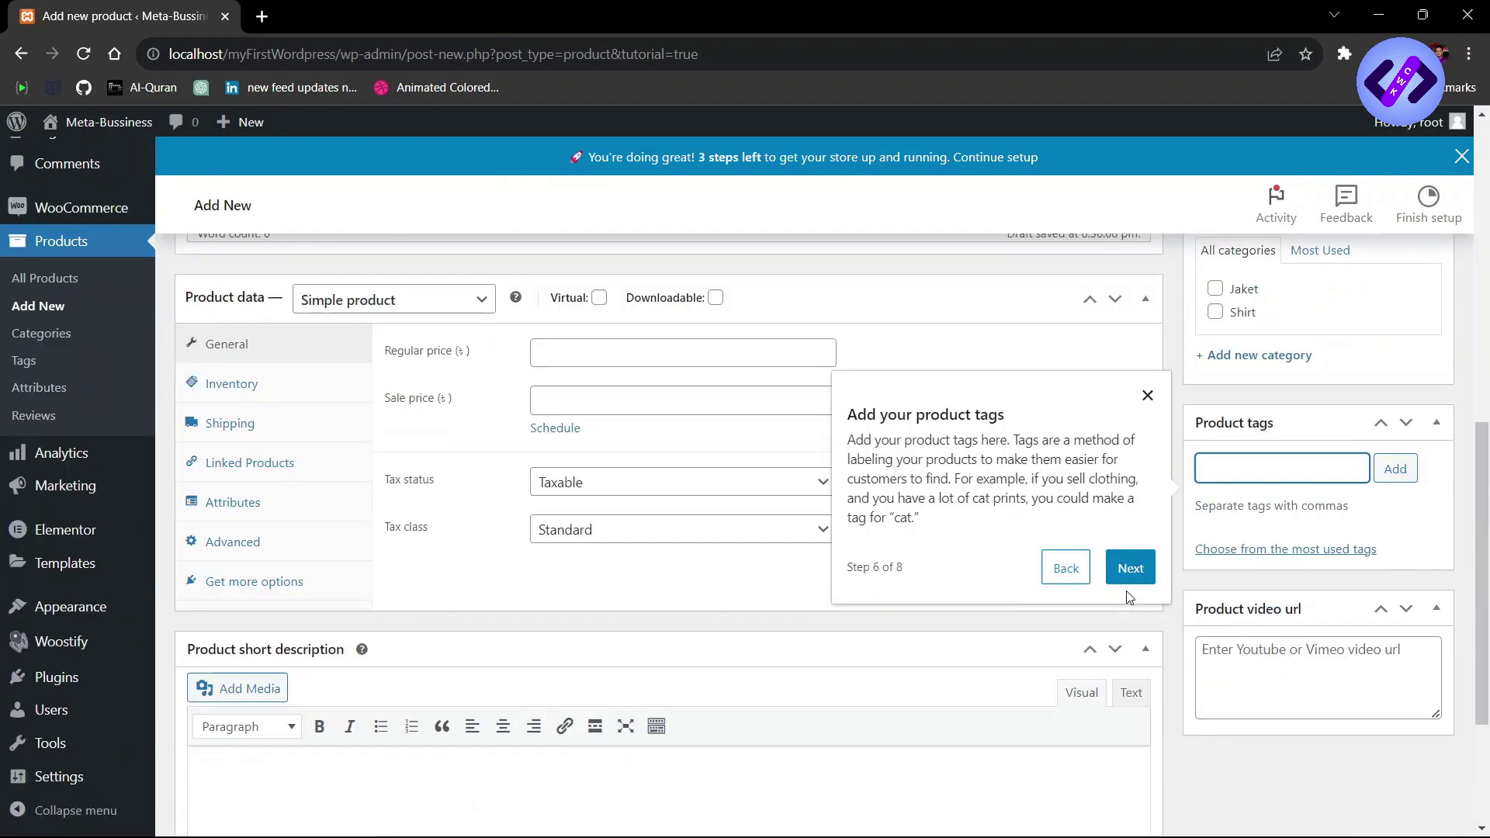
{"action": "left_click", "coordinate": [1130, 569]}
{"action": "left_click", "coordinate": [1128, 544]}
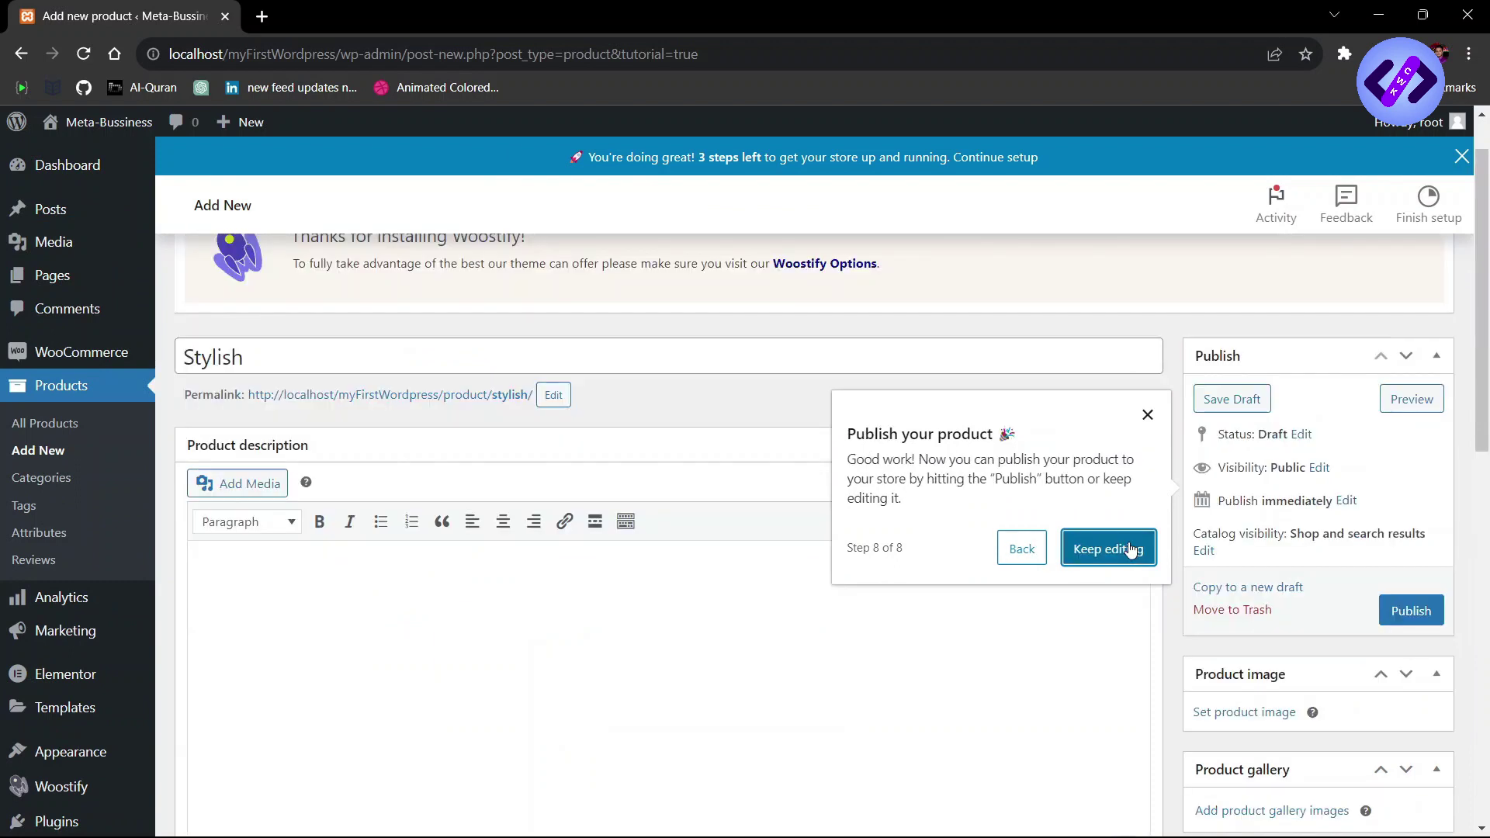
{"action": "left_click", "coordinate": [1127, 548]}
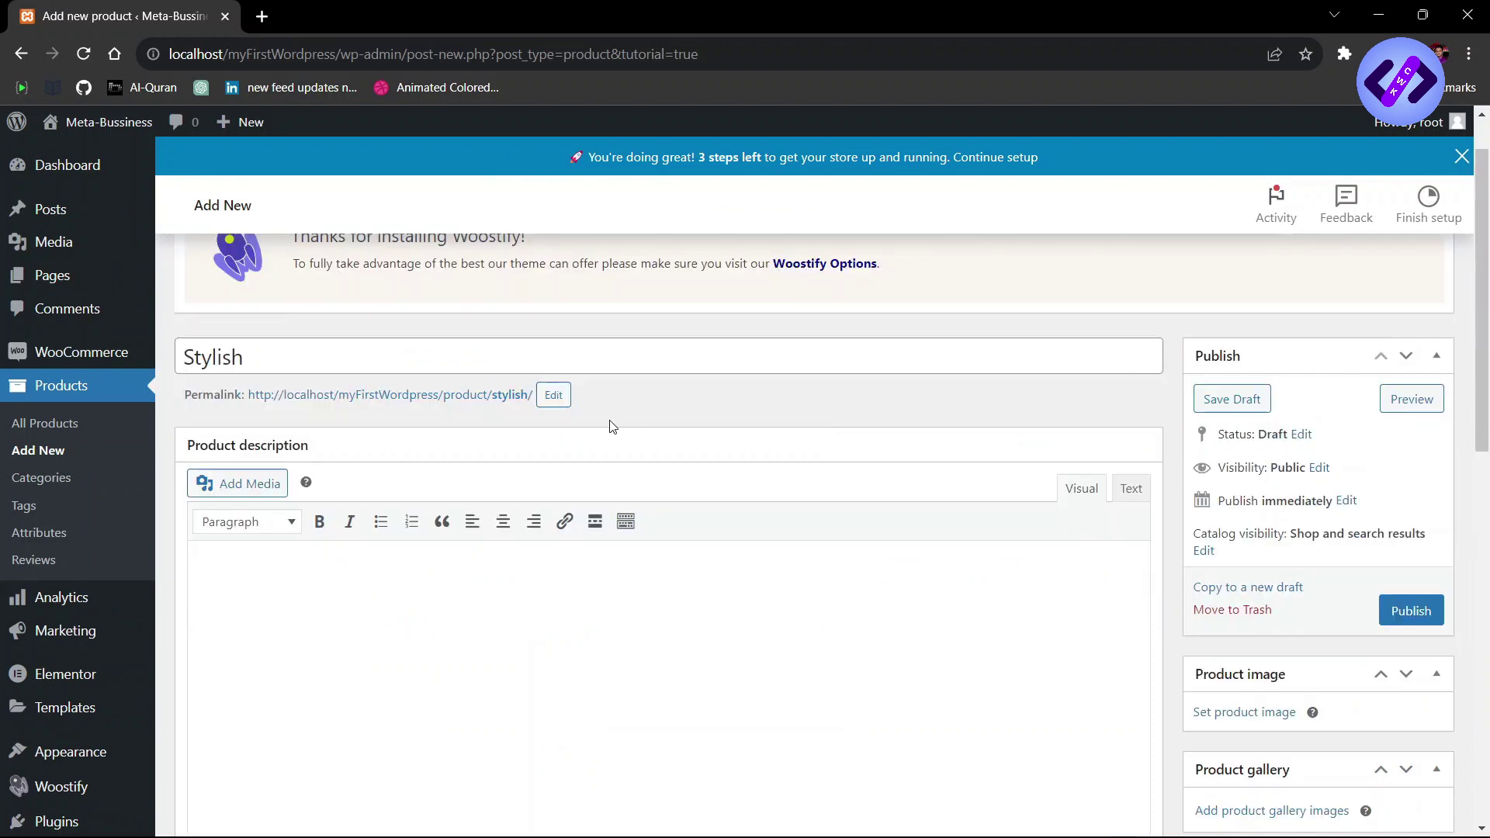
Step: Complete the product name so that it reads Stylish Jaket for Men
{"action": "left_click", "coordinate": [664, 357]}
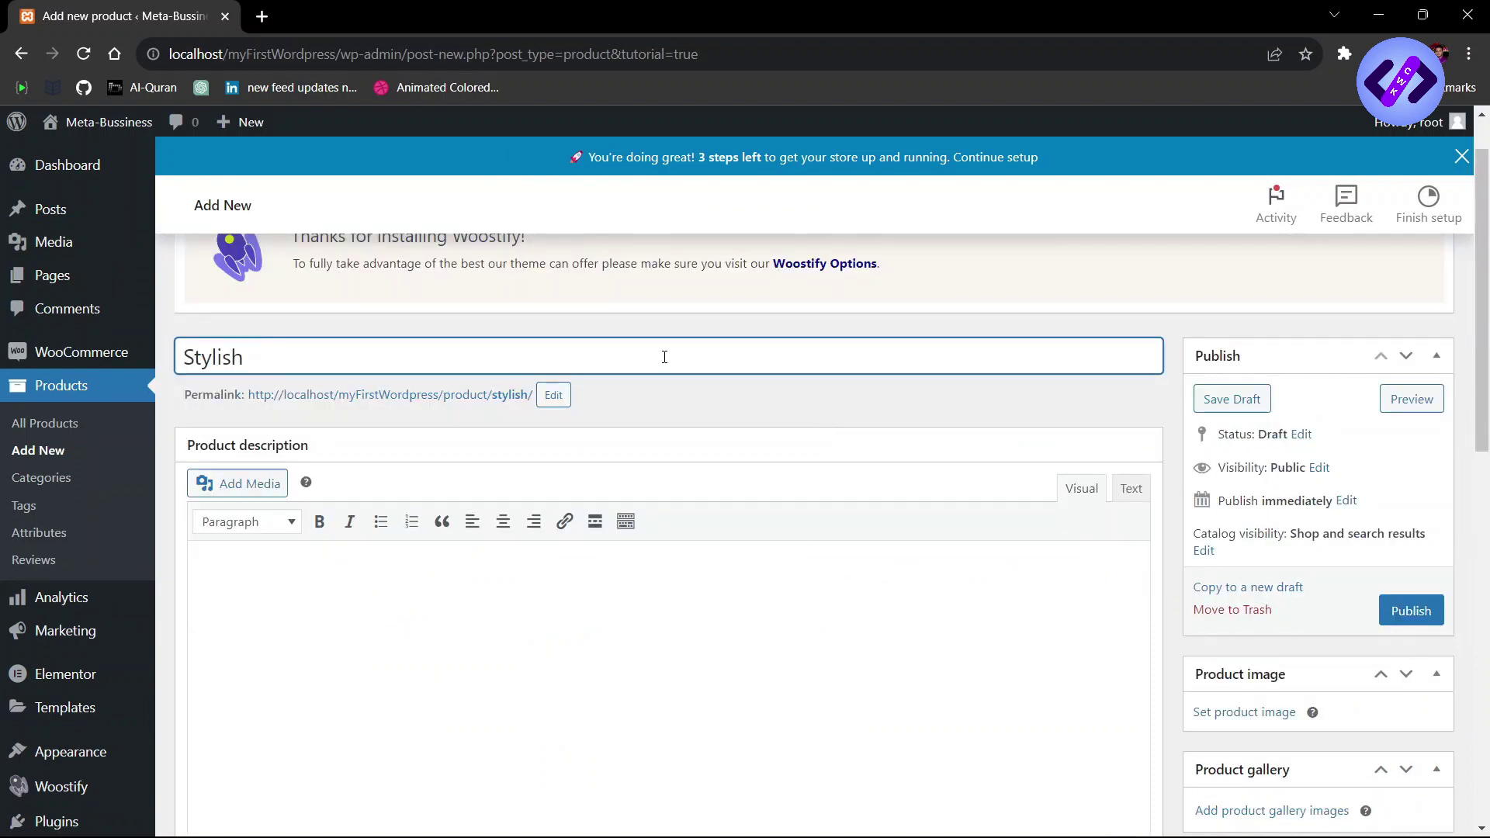
{"action": "type", "text": "Jaket for M"}
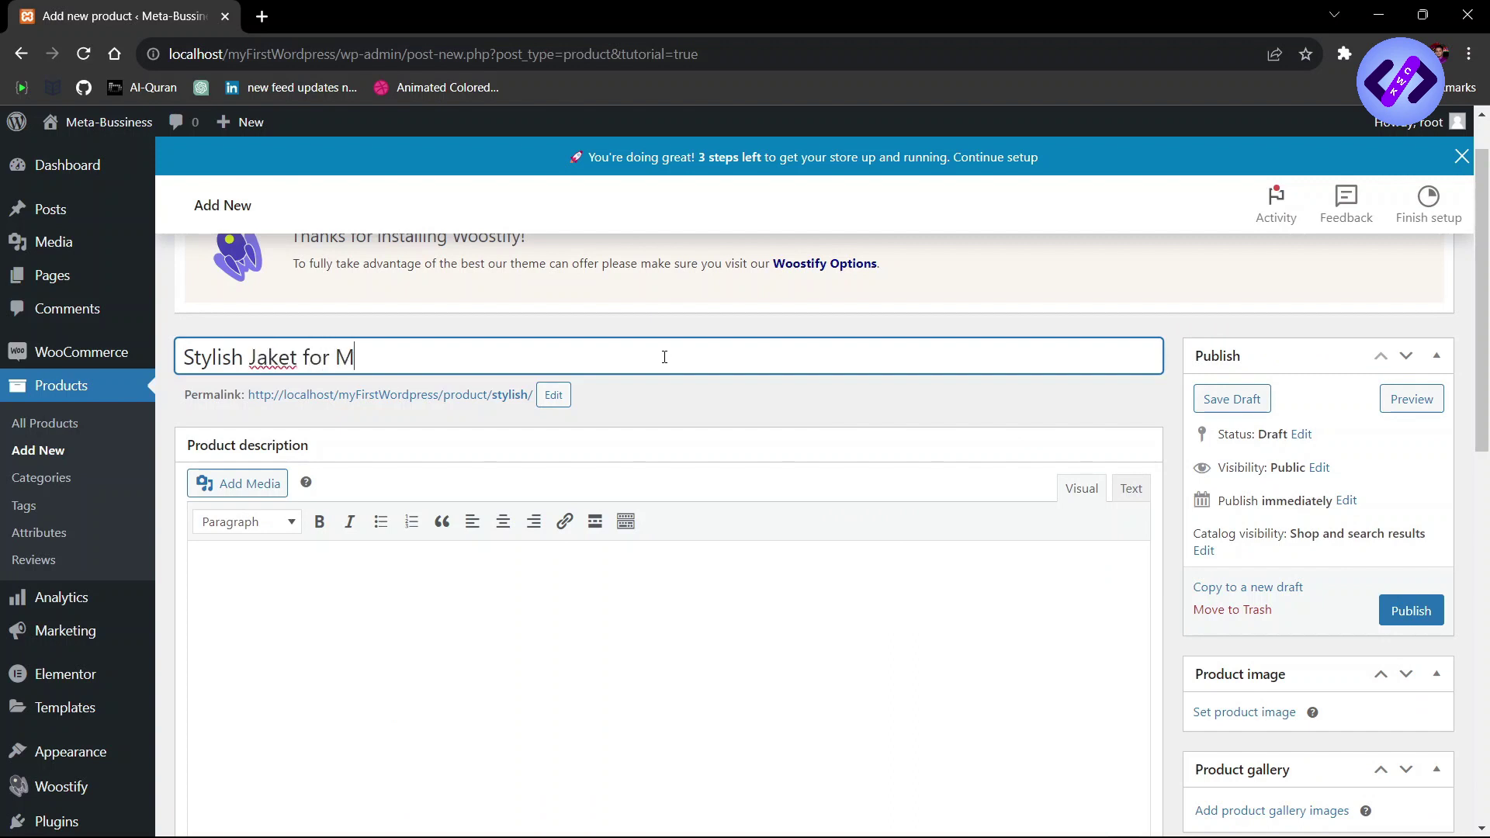
{"action": "type", "text": "en"}
Step: Fill the product description with the copied Lorem Ipsum paragraph from the clipboard history
{"action": "left_click", "coordinate": [565, 545]}
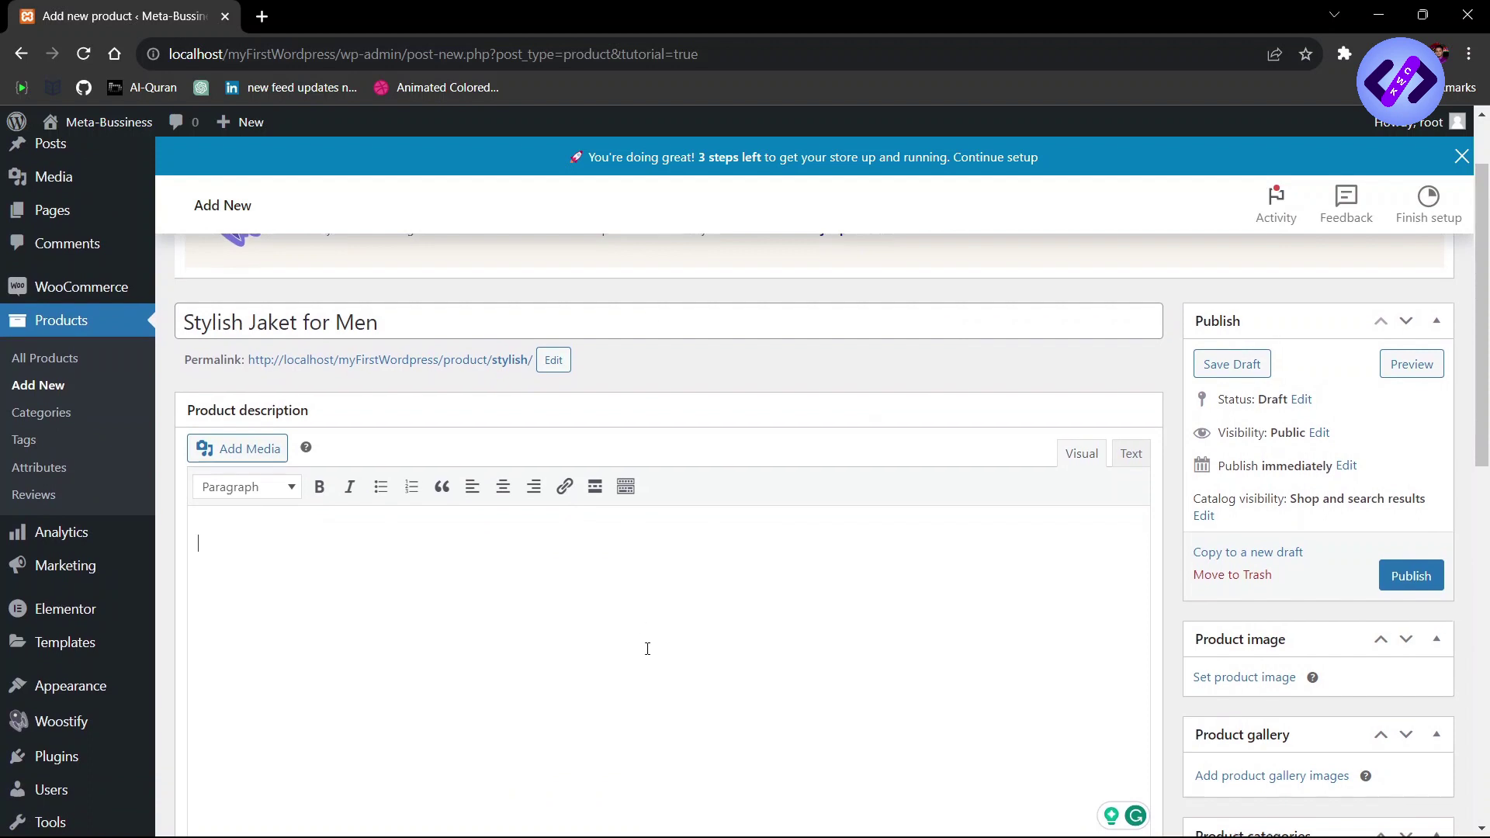
{"action": "scroll", "coordinate": [332, 509], "scroll_direction": "down", "scroll_amount": 2}
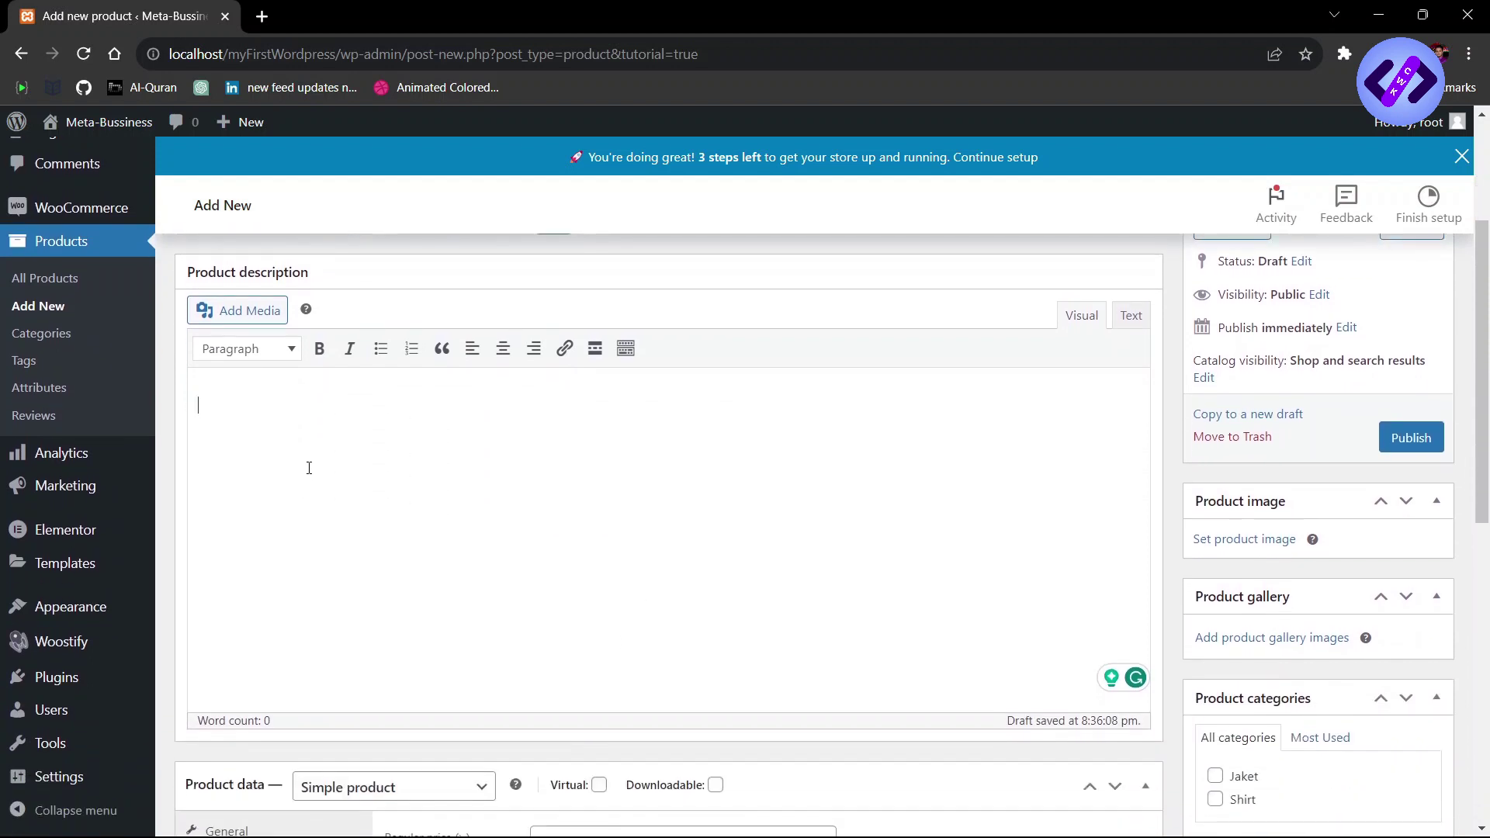
{"action": "scroll", "coordinate": [415, 436], "scroll_direction": "down", "scroll_amount": 1}
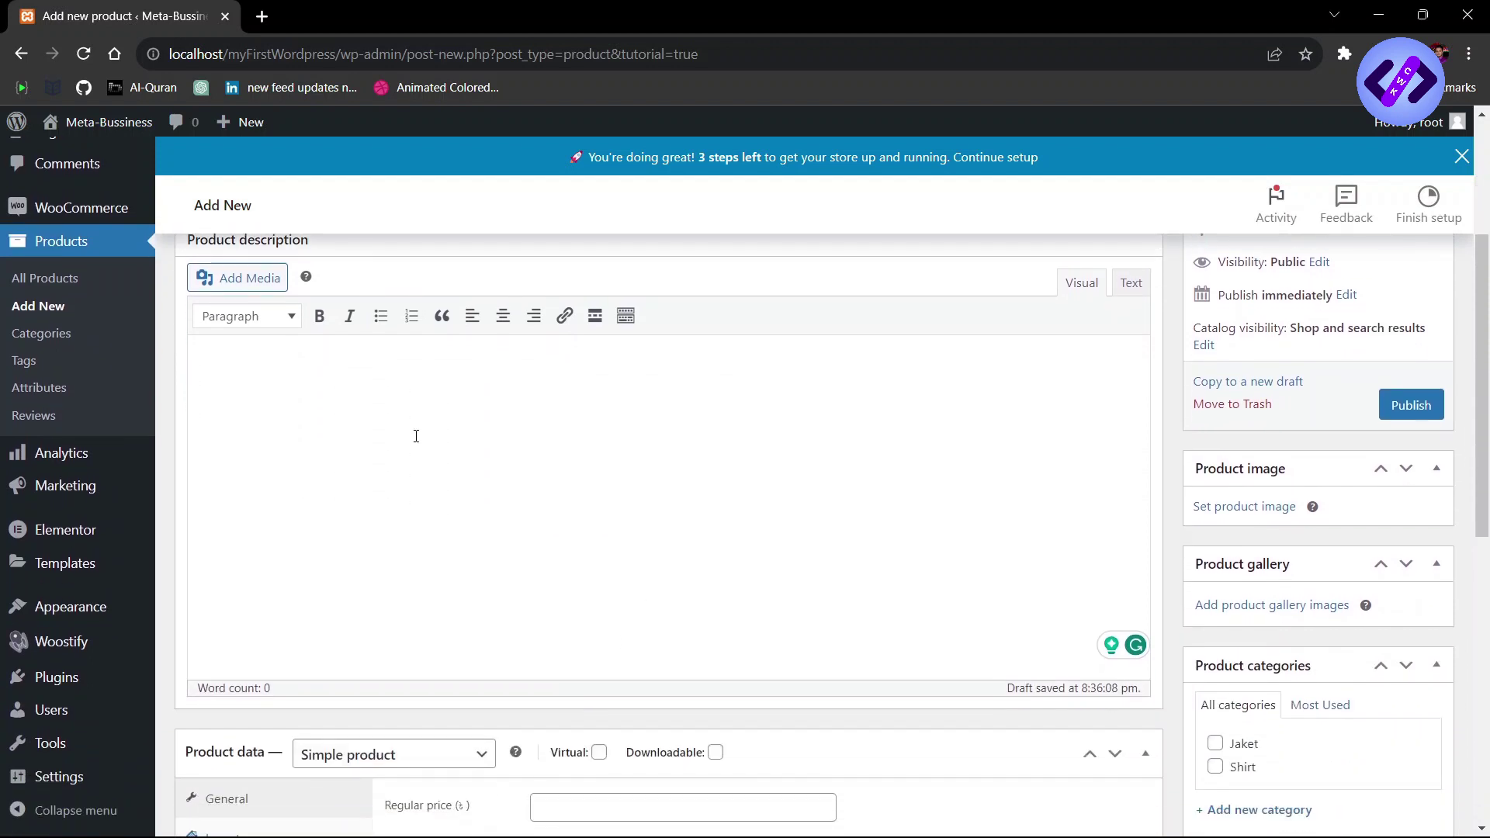
{"action": "key", "text": "super+v"}
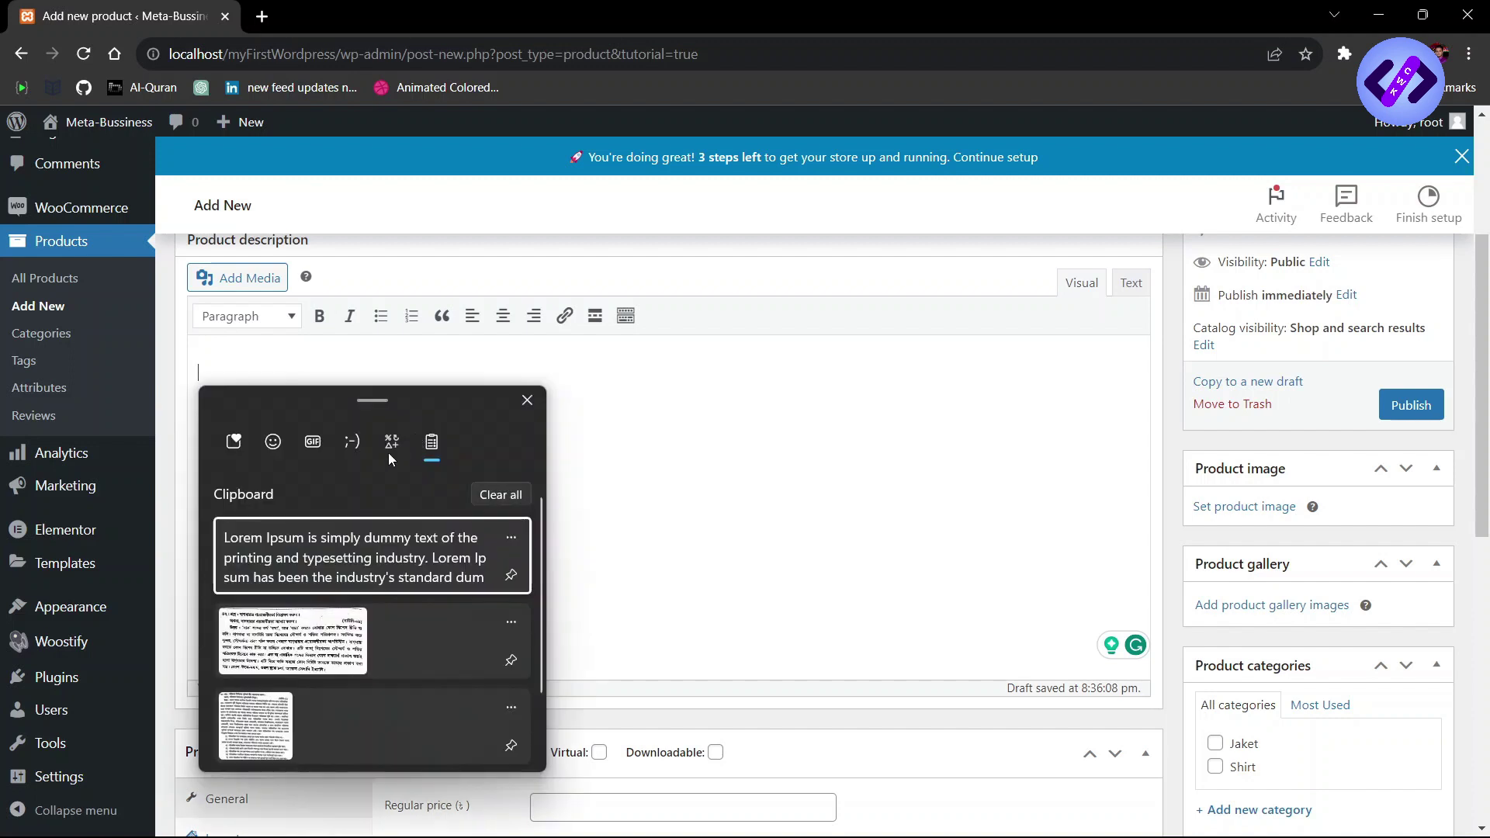
{"action": "left_click", "coordinate": [356, 559]}
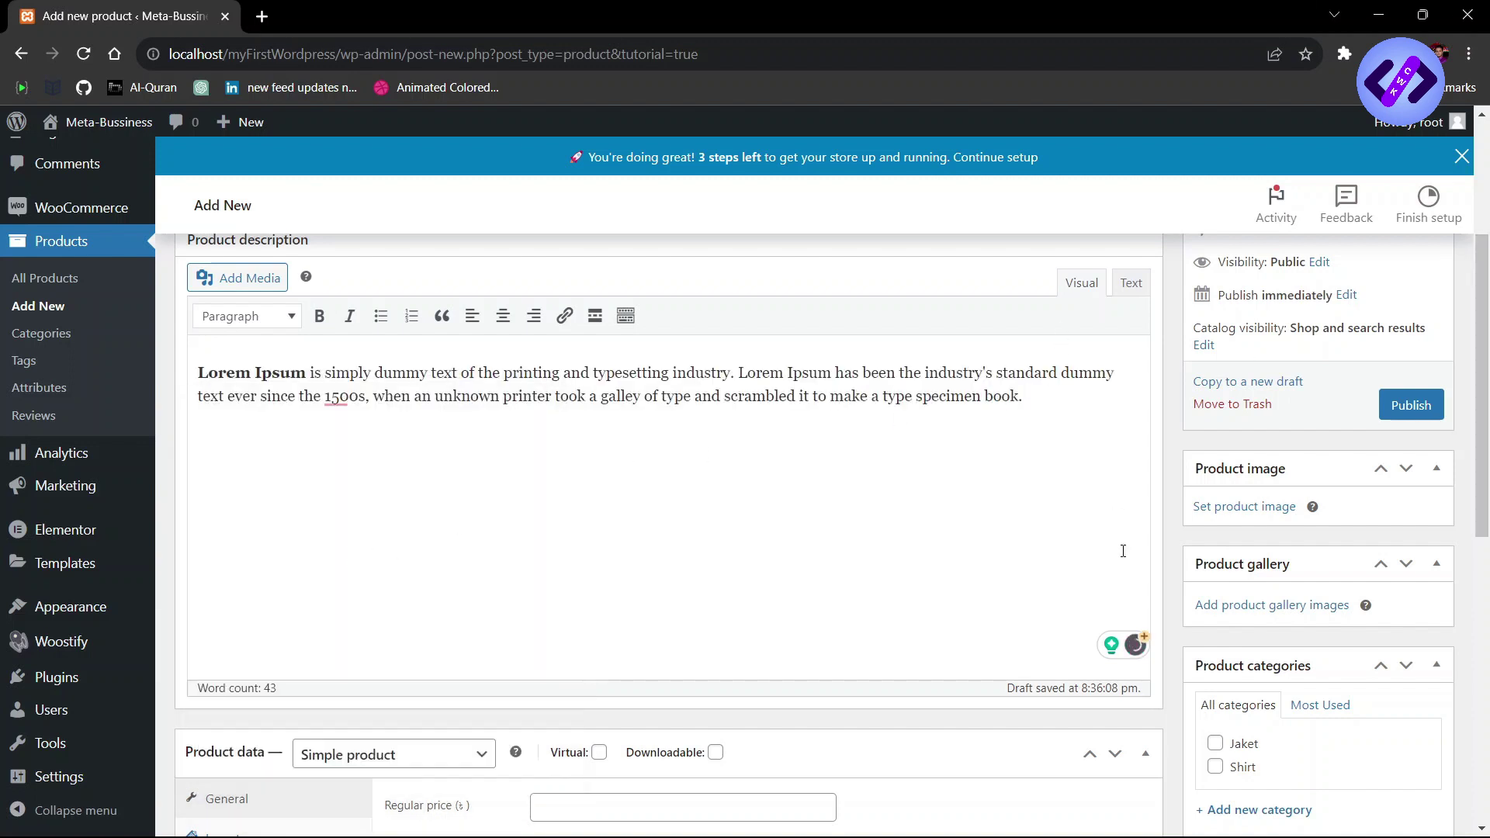
Step: Set the product's regular price to 1005 and its sale price to 800
{"action": "scroll", "coordinate": [613, 442], "scroll_direction": "down", "scroll_amount": 4}
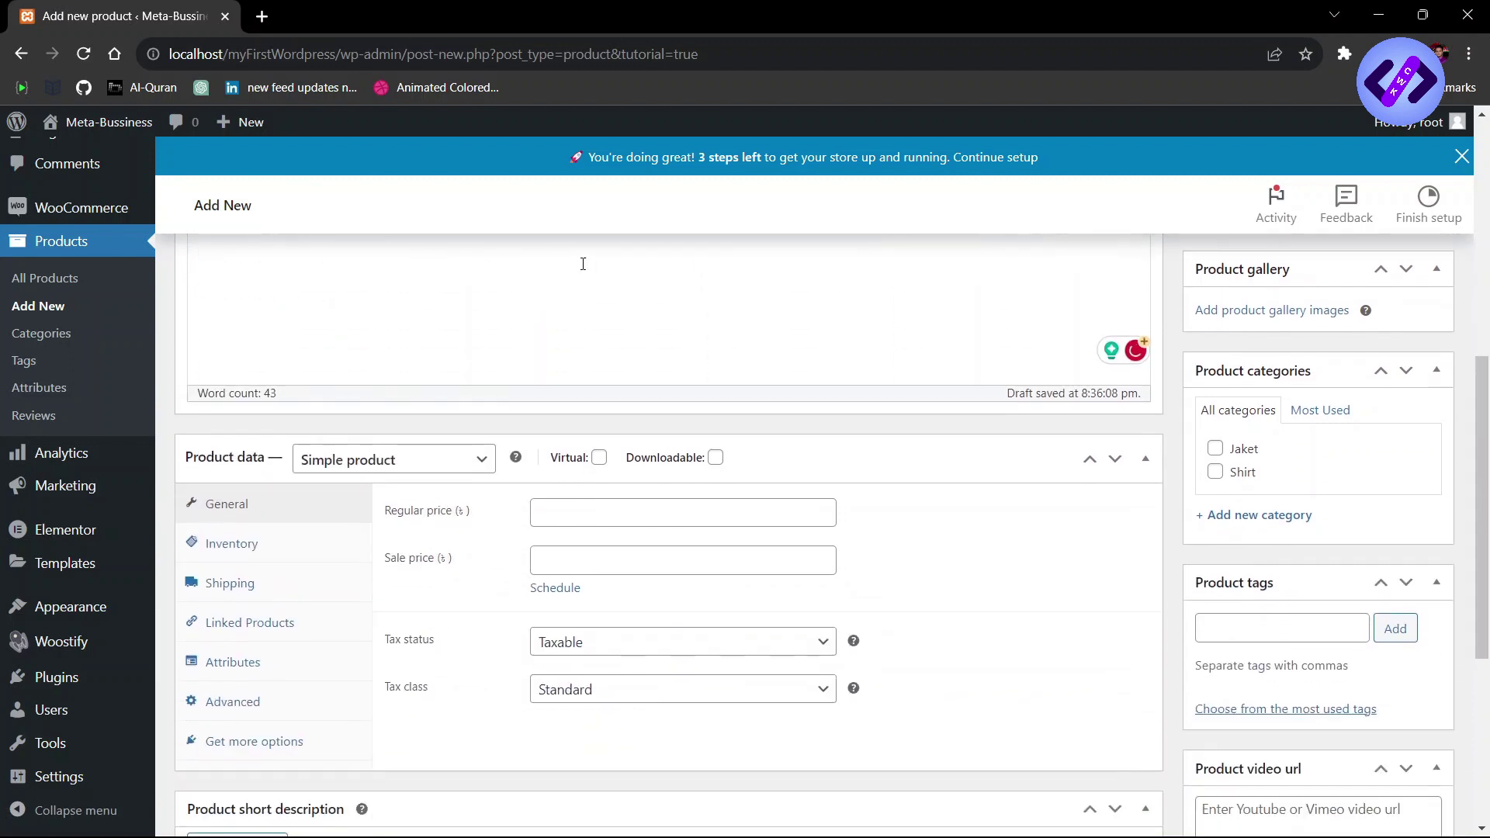
{"action": "left_click", "coordinate": [577, 501]}
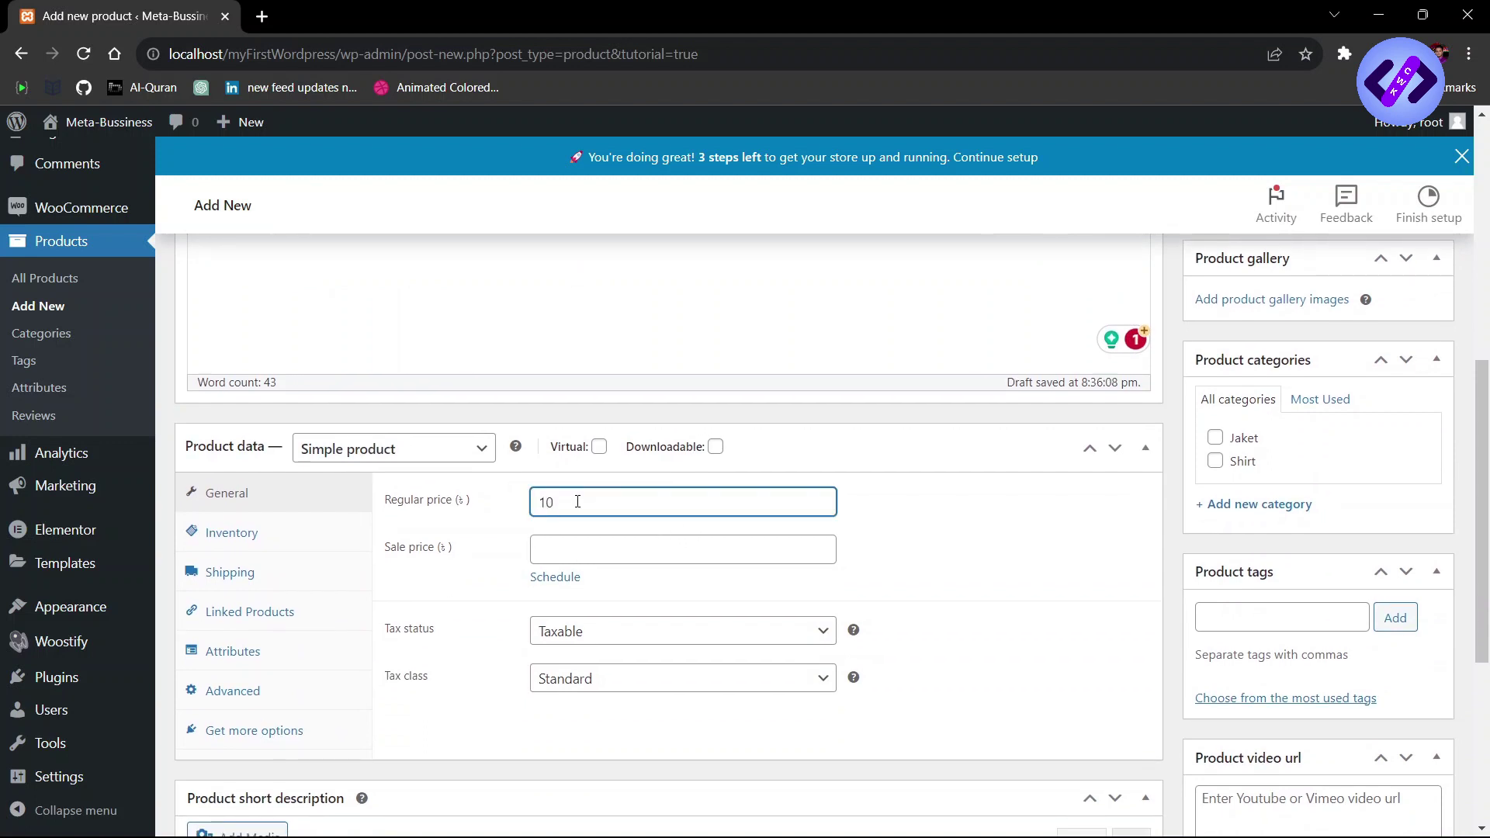
{"action": "left_click", "coordinate": [602, 550]}
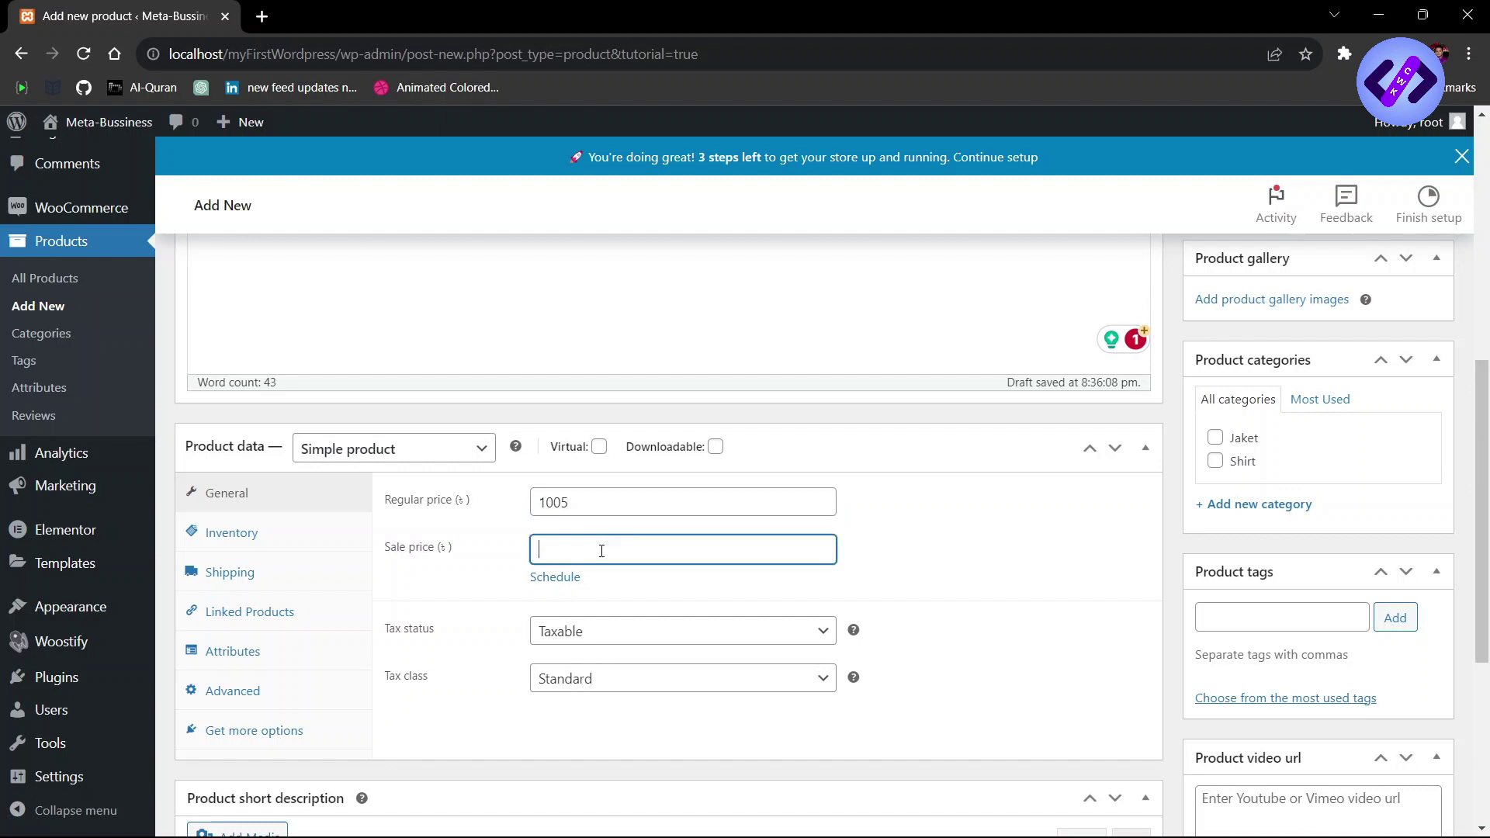
{"action": "type", "text": "8000"}
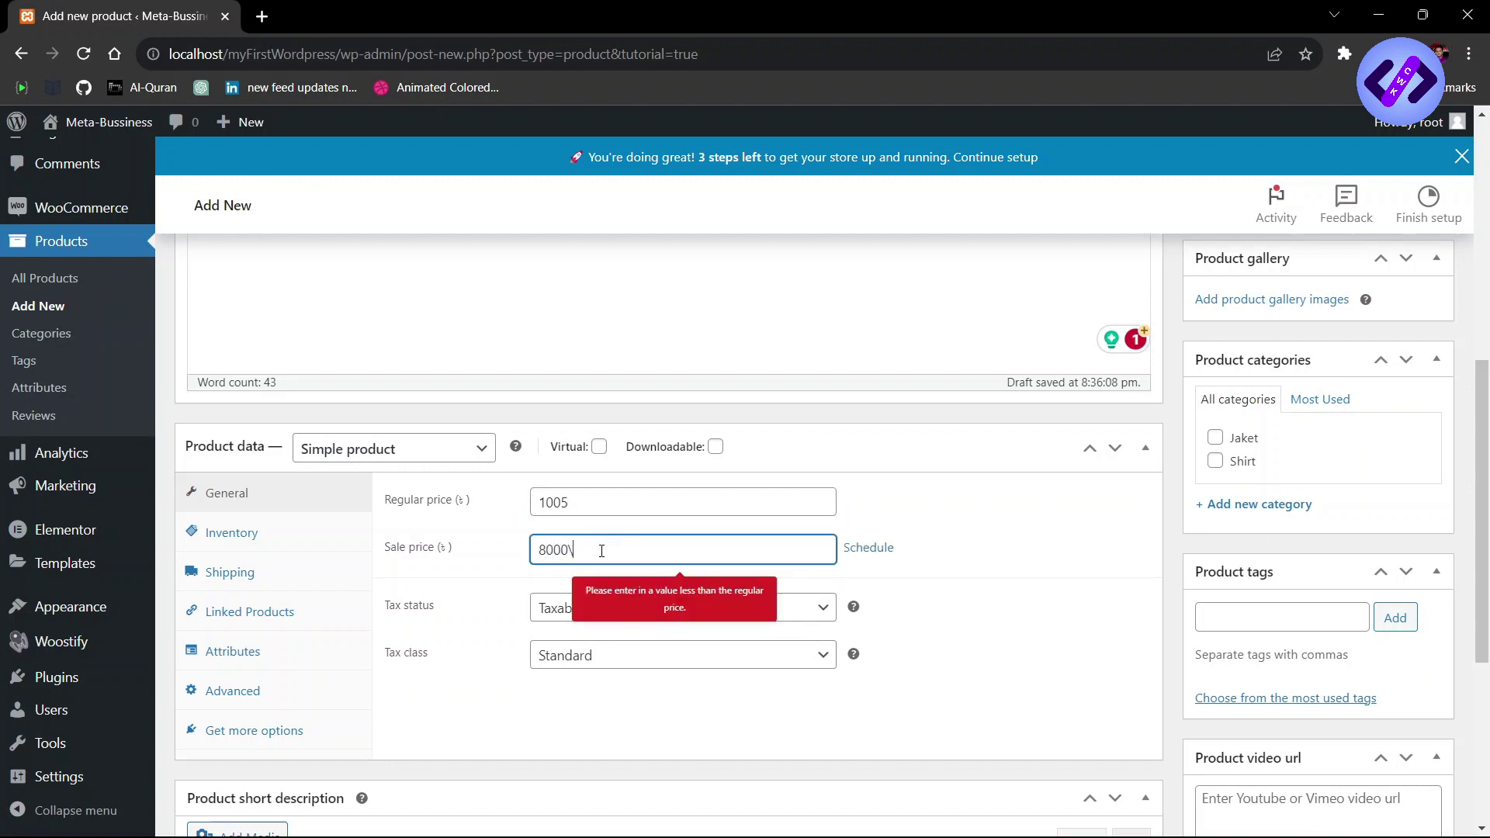
{"action": "key", "text": "BackSpace"}
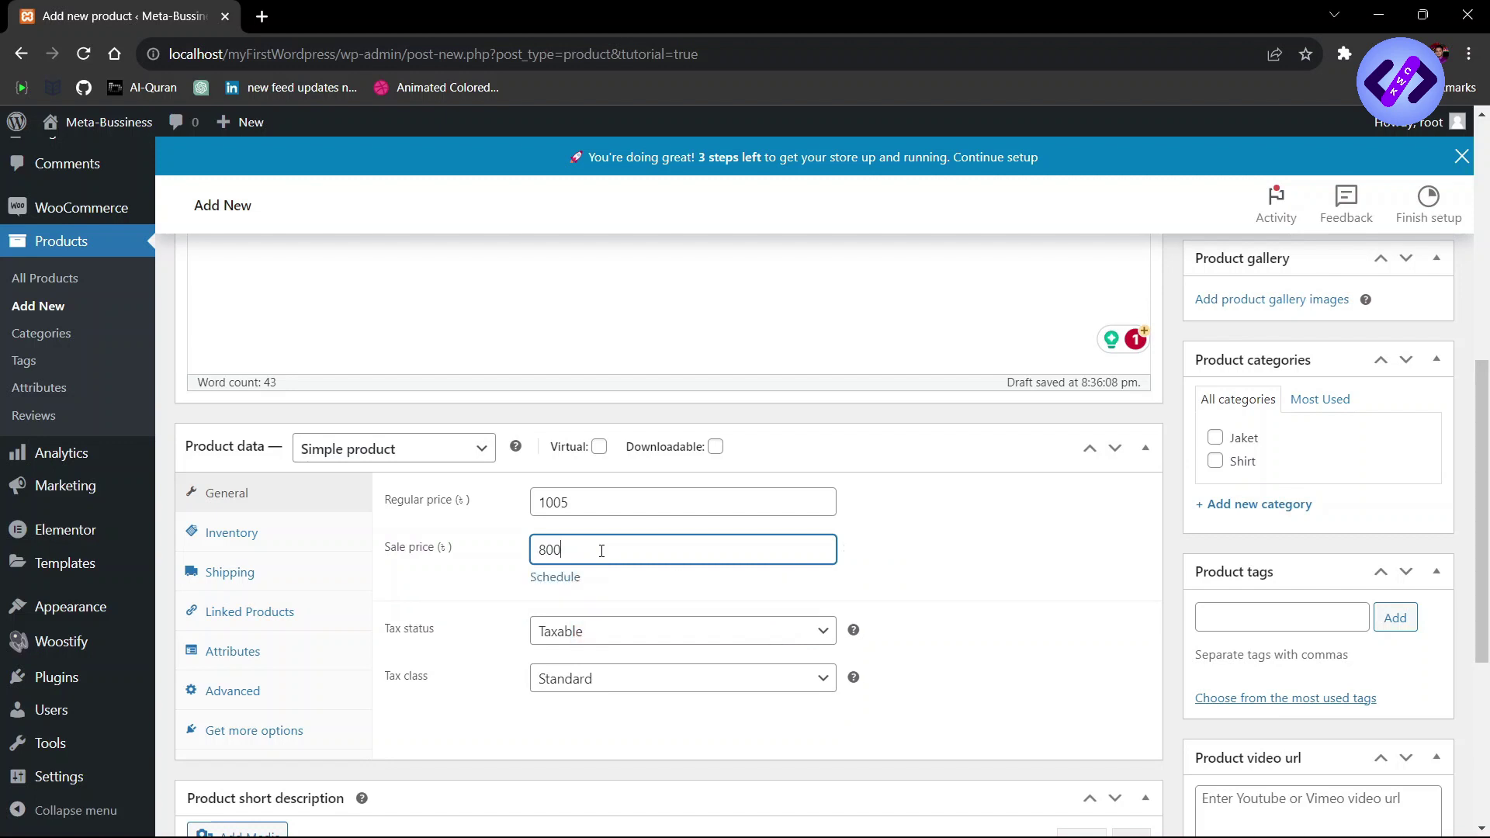
Step: Choose Taxable as the product's tax status and Standard as its tax class
{"action": "scroll", "coordinate": [597, 621], "scroll_direction": "down", "scroll_amount": 1}
{"action": "left_click", "coordinate": [584, 620]}
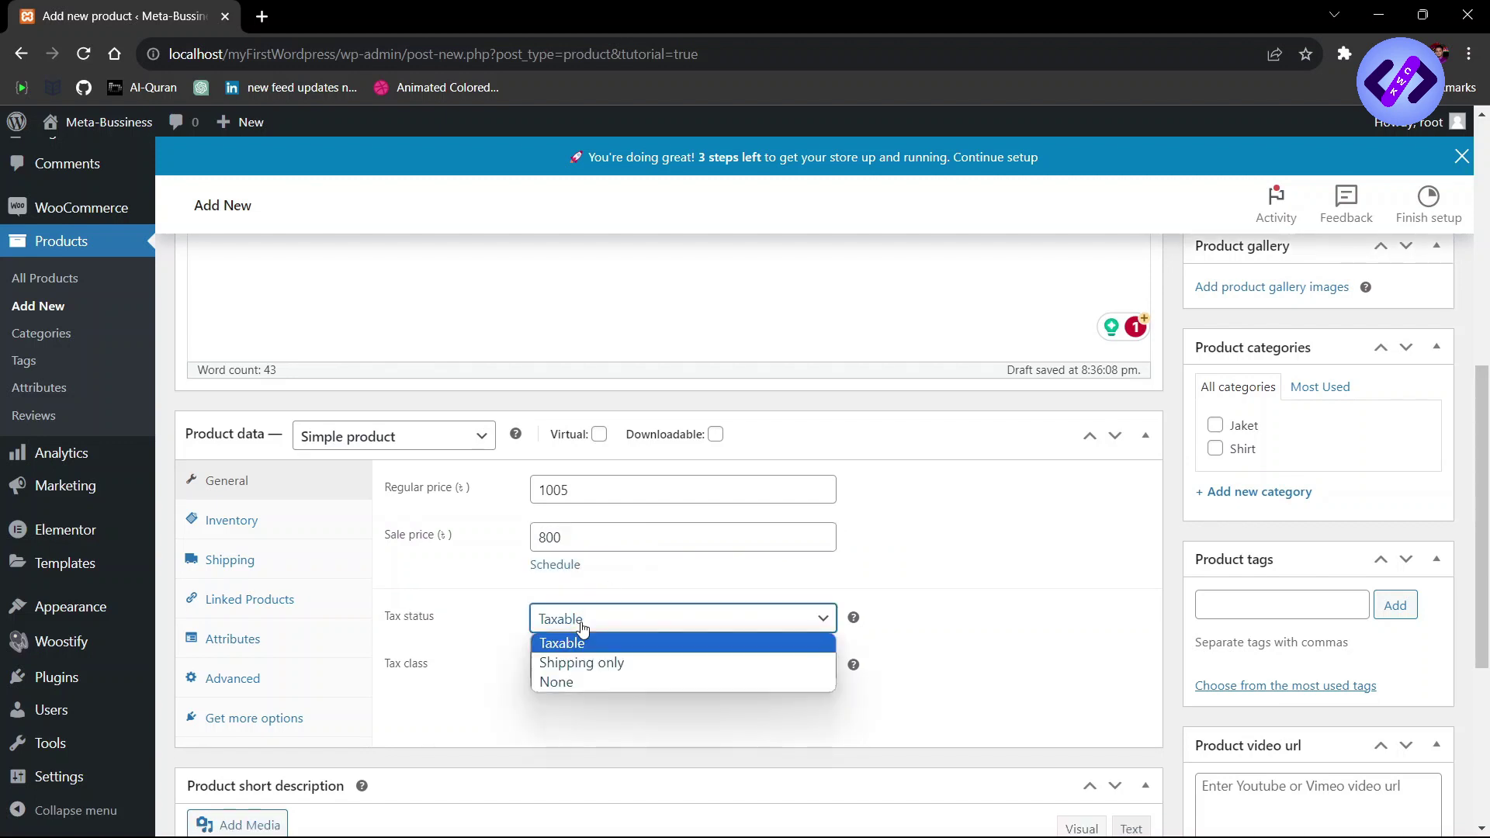
{"action": "left_click", "coordinate": [582, 644]}
{"action": "left_click", "coordinate": [575, 669]}
{"action": "left_click", "coordinate": [566, 689]}
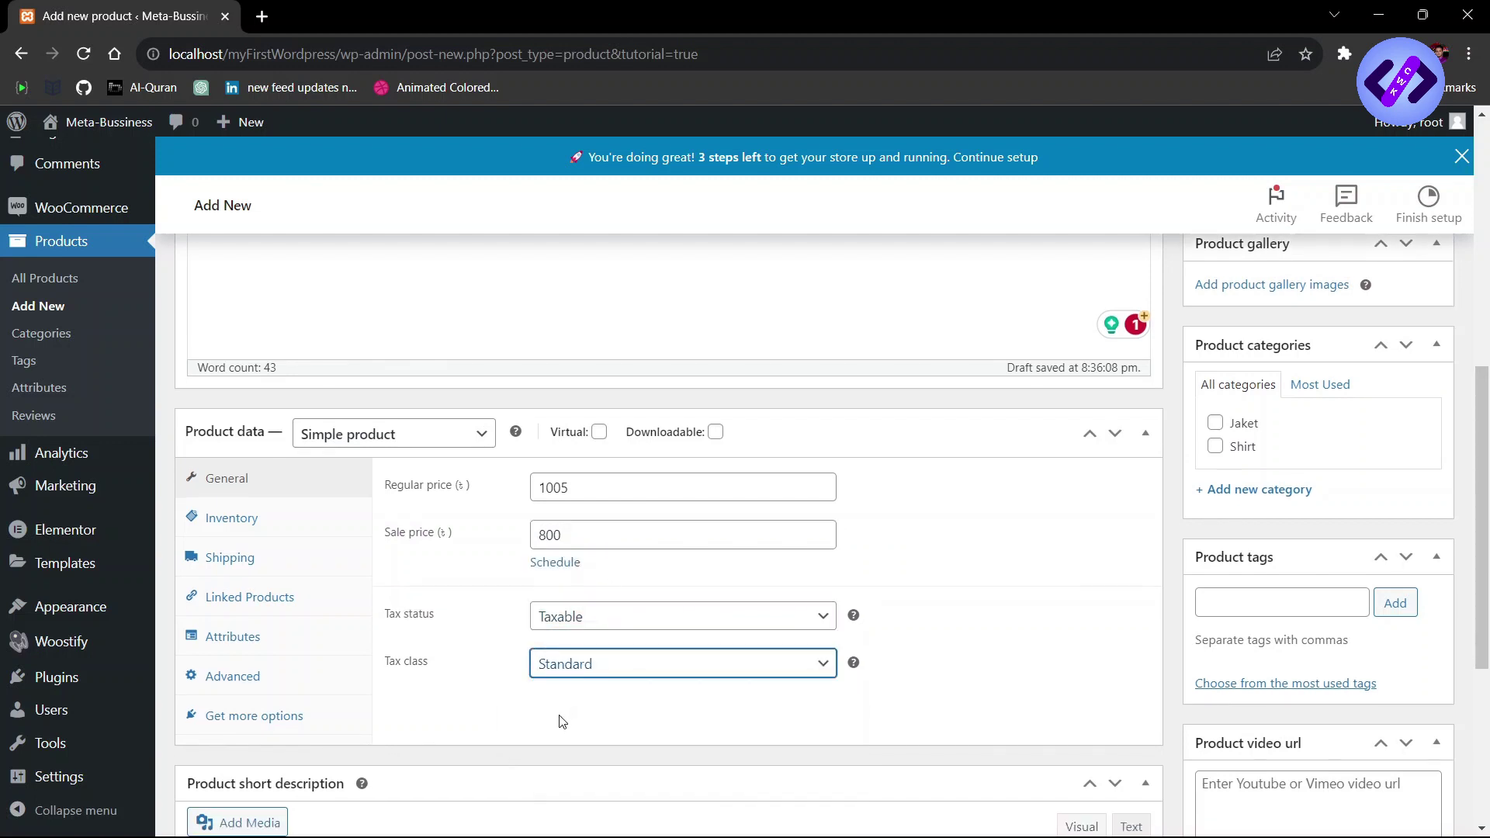
{"action": "left_click", "coordinate": [552, 672]}
{"action": "left_click", "coordinate": [558, 732]}
Step: Set the SKU to Bd100Sh in the inventory data and enable stock quantity tracking for this product
{"action": "left_click", "coordinate": [236, 520]}
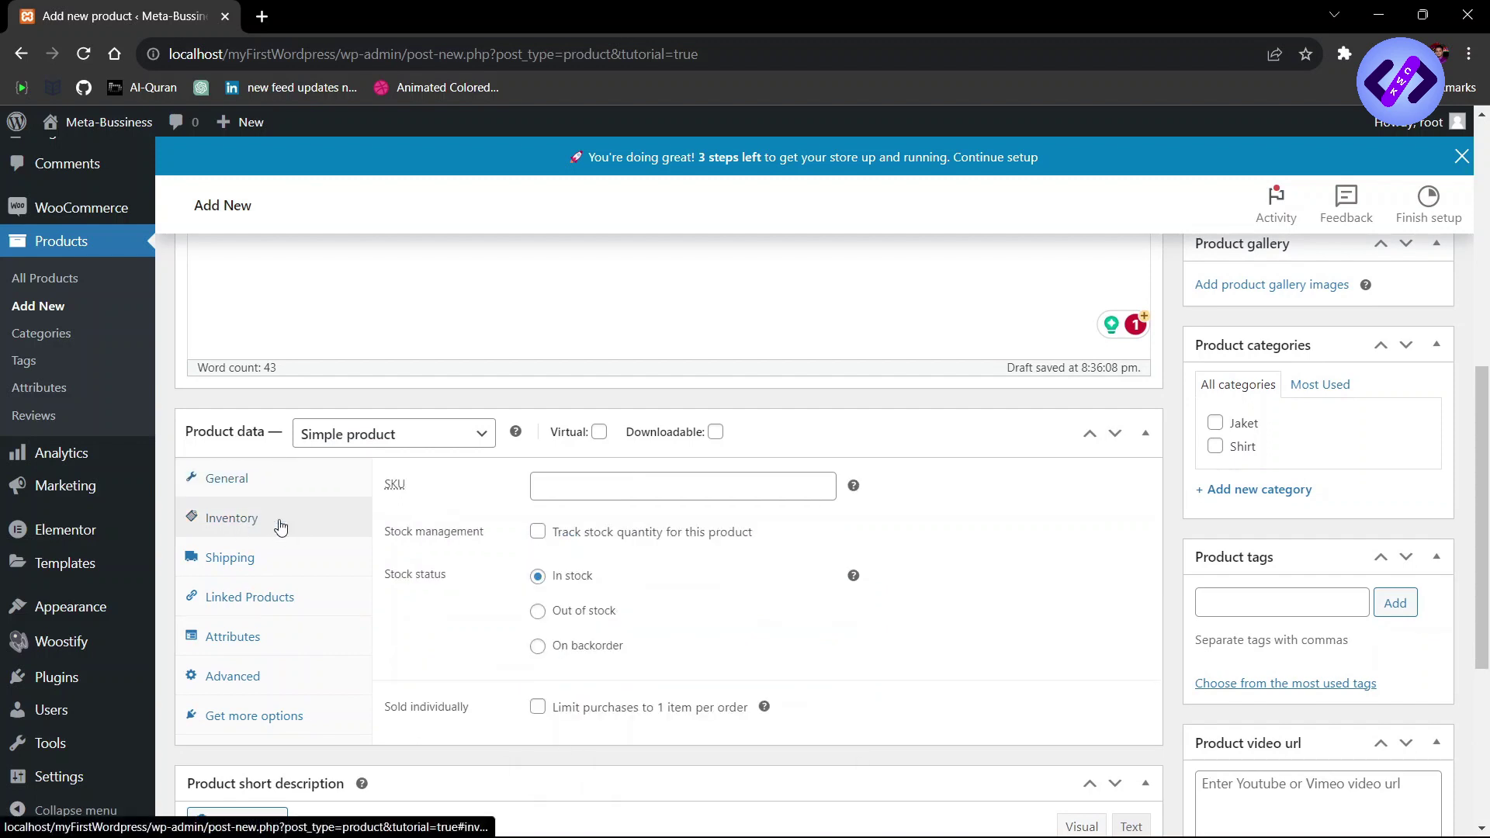
{"action": "left_click", "coordinate": [626, 489]}
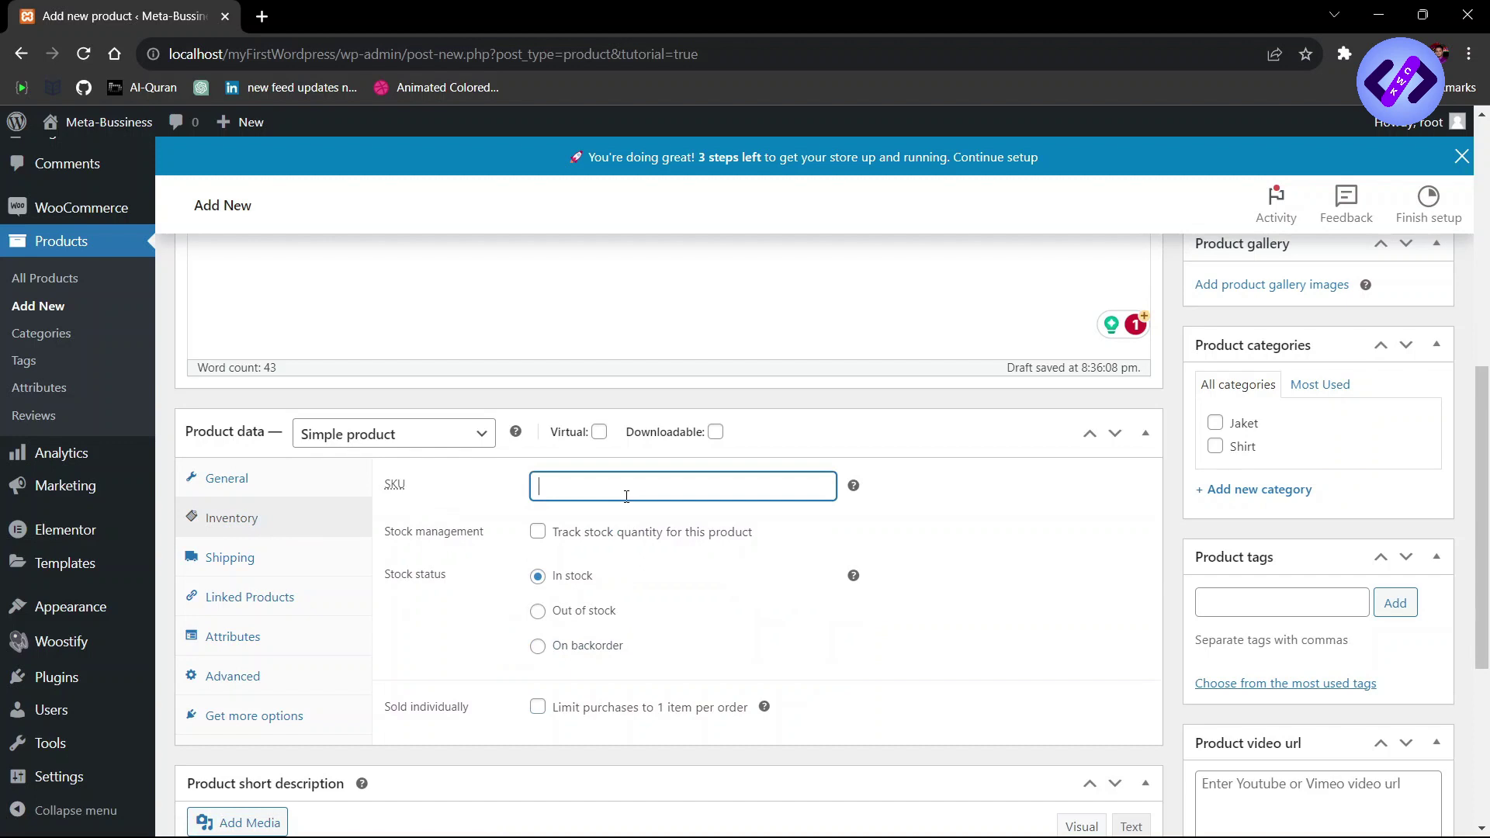
{"action": "type", "text": "Bdd"}
{"action": "left_click", "coordinate": [537, 532]}
Step: Set the product's stock quantity to 10
{"action": "scroll", "coordinate": [547, 536], "scroll_direction": "down", "scroll_amount": 1}
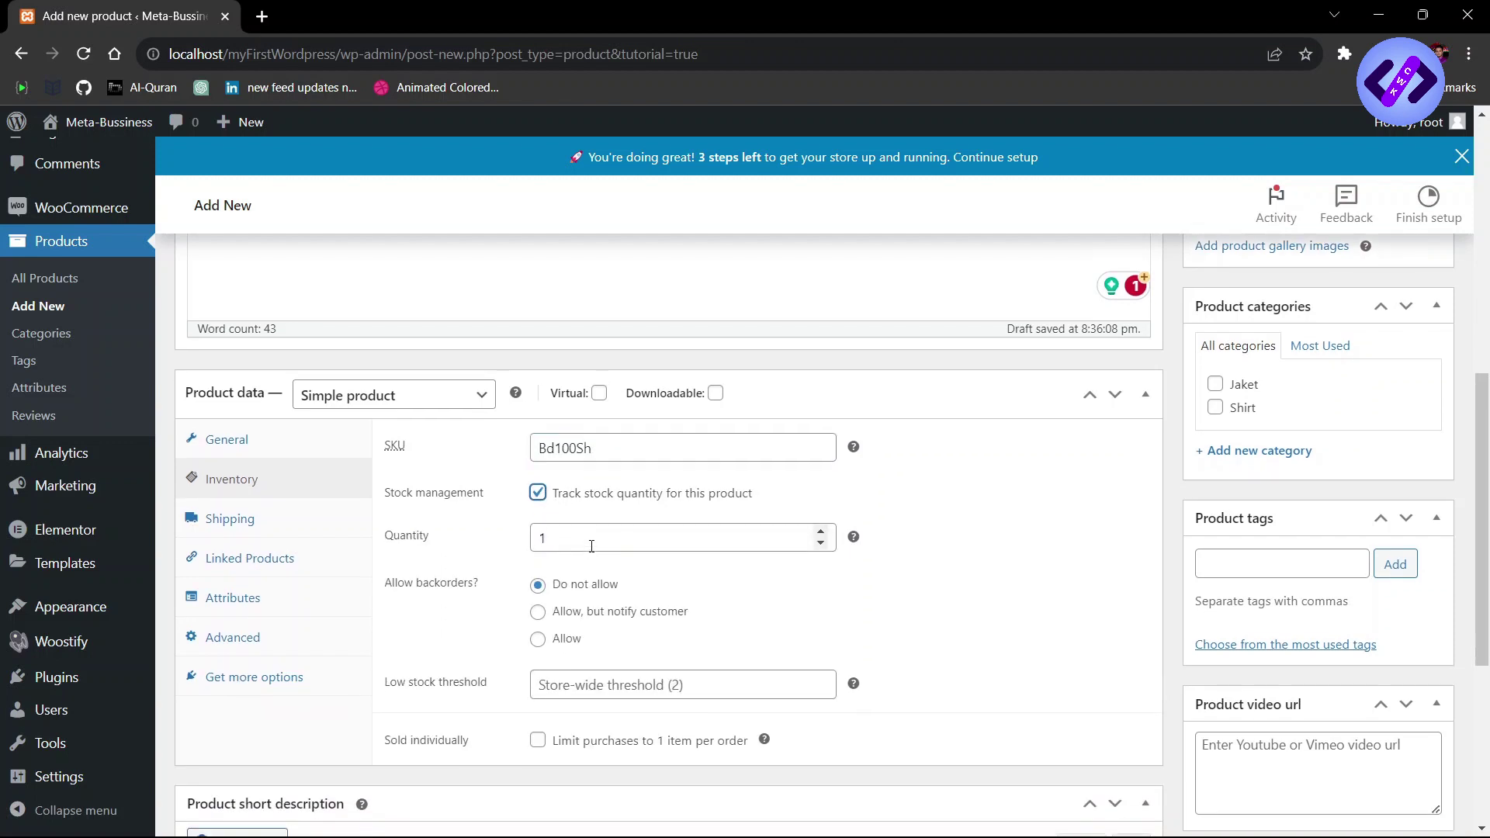
{"action": "double_click", "coordinate": [585, 577]}
{"action": "type", "text": "1"}
{"action": "scroll", "coordinate": [585, 538], "scroll_direction": "down", "scroll_amount": 1}
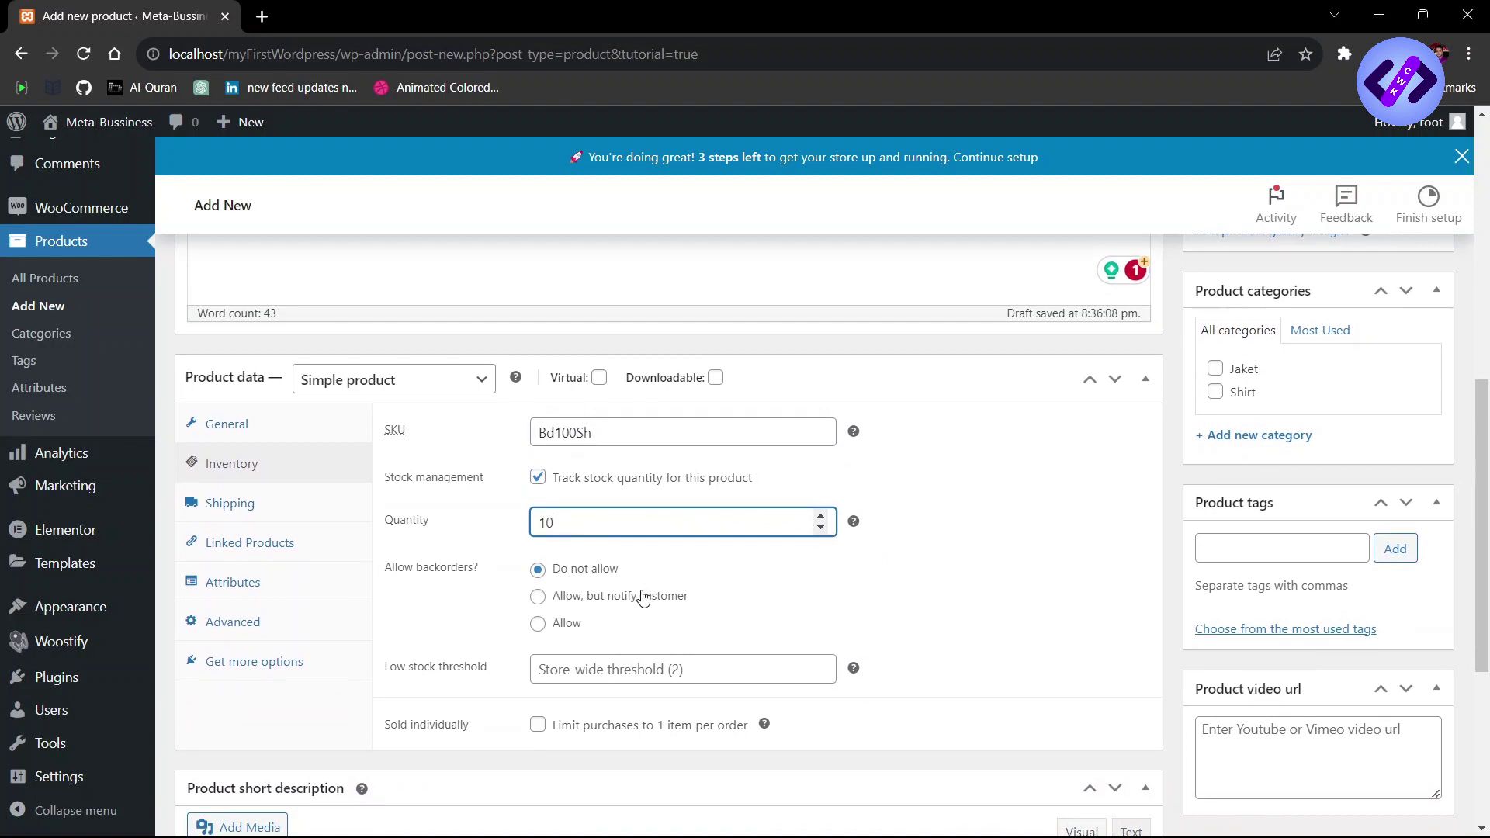
Step: Examine the backorder, low stock threshold and sold individually options in the product's inventory data
{"action": "scroll", "coordinate": [691, 567], "scroll_direction": "down", "scroll_amount": 1}
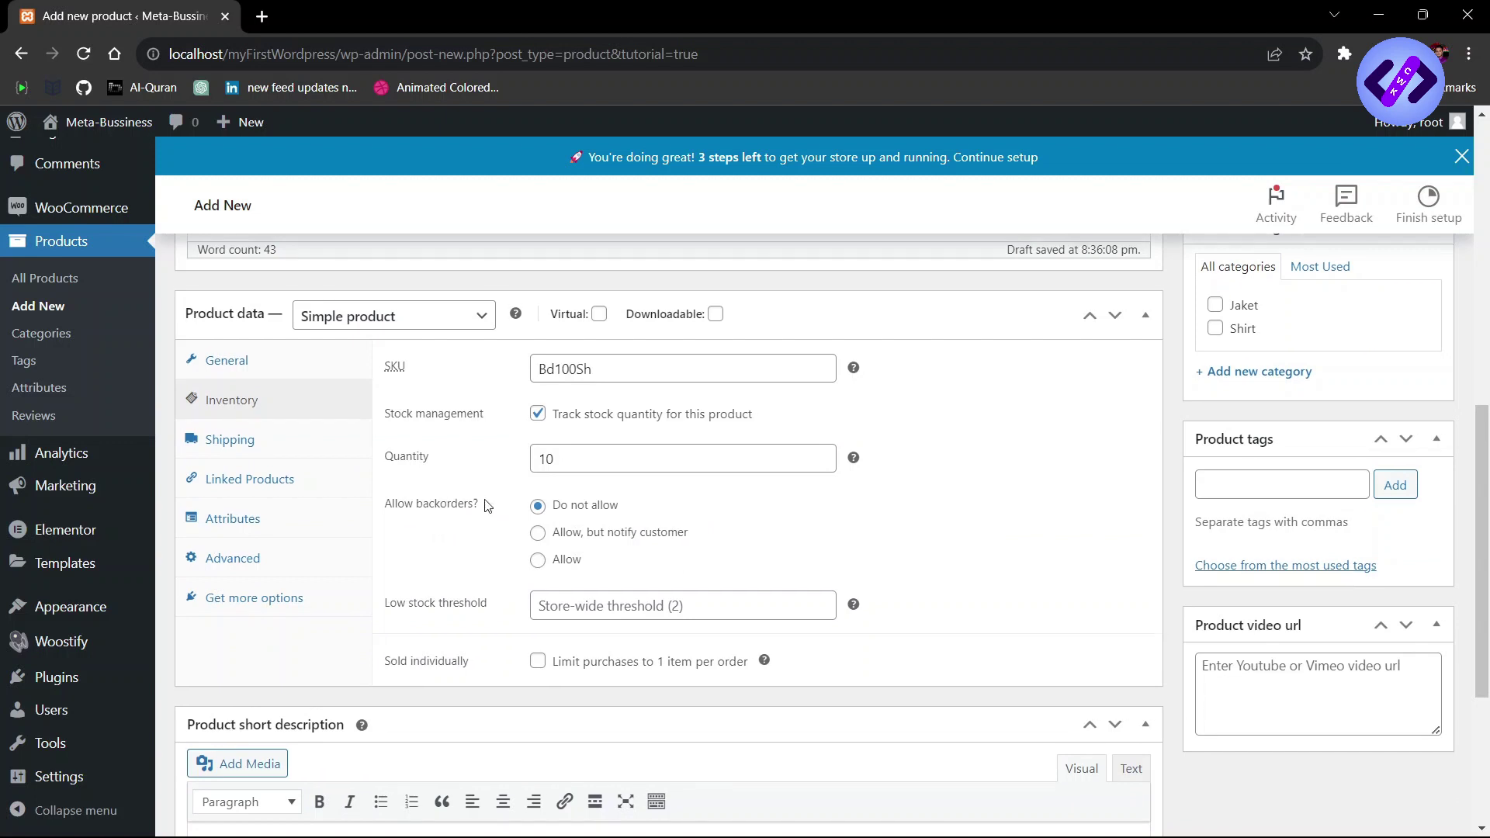
{"action": "scroll", "coordinate": [589, 492], "scroll_direction": "down", "scroll_amount": 1}
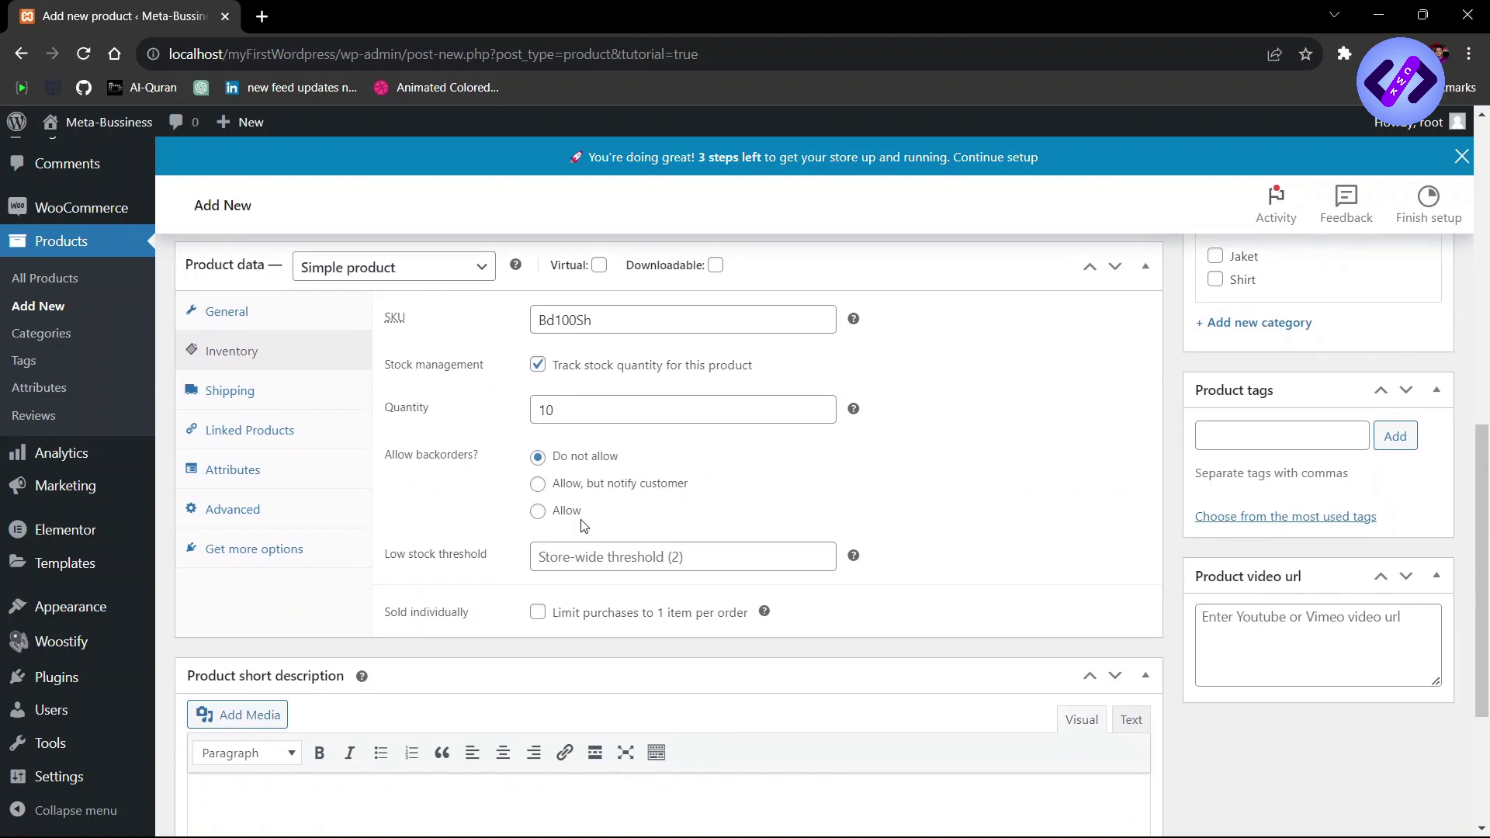
{"action": "scroll", "coordinate": [582, 505], "scroll_direction": "down", "scroll_amount": 1}
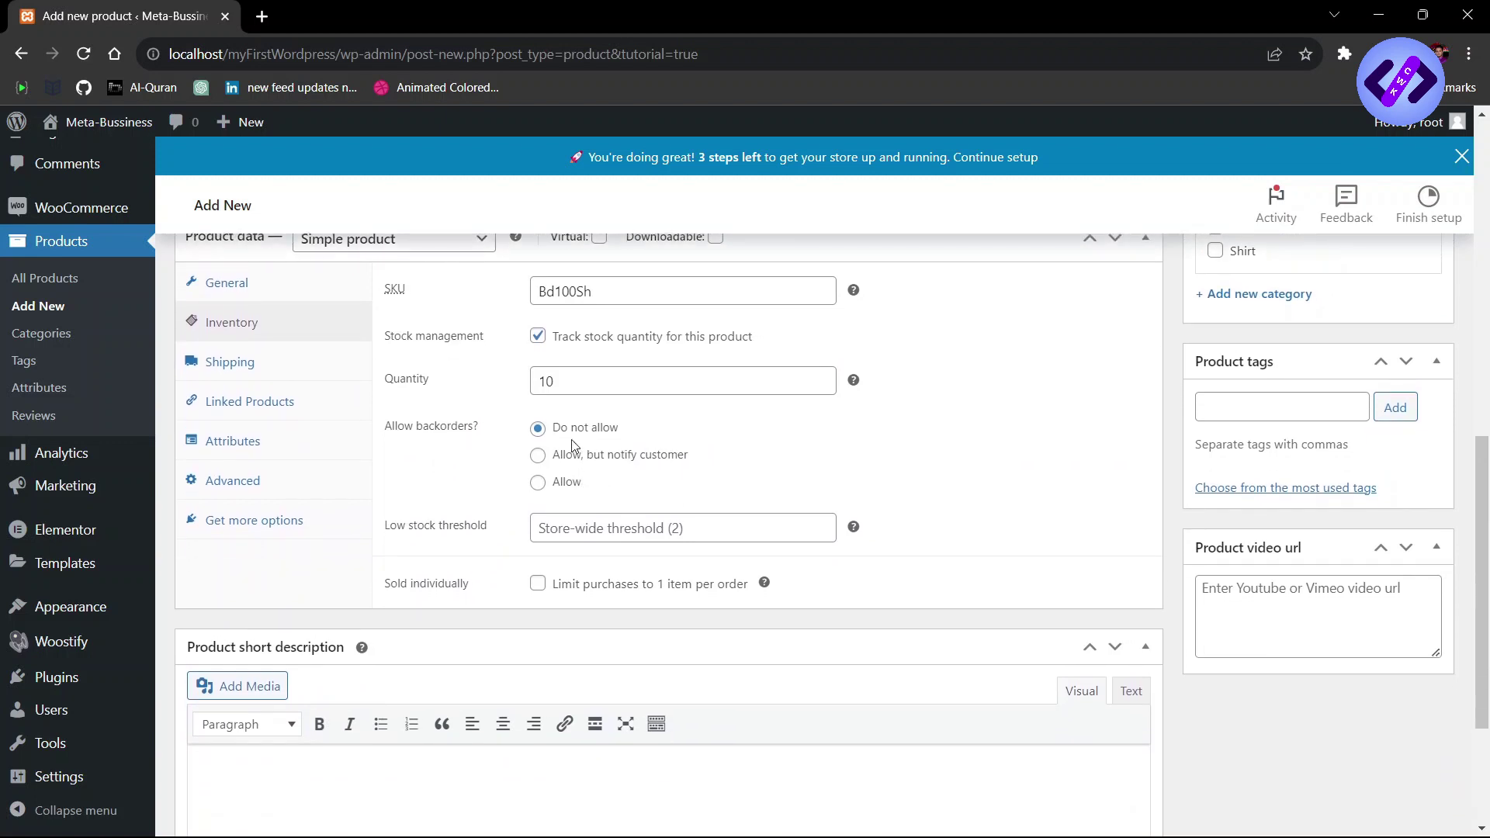
{"action": "scroll", "coordinate": [423, 536], "scroll_direction": "down", "scroll_amount": 1}
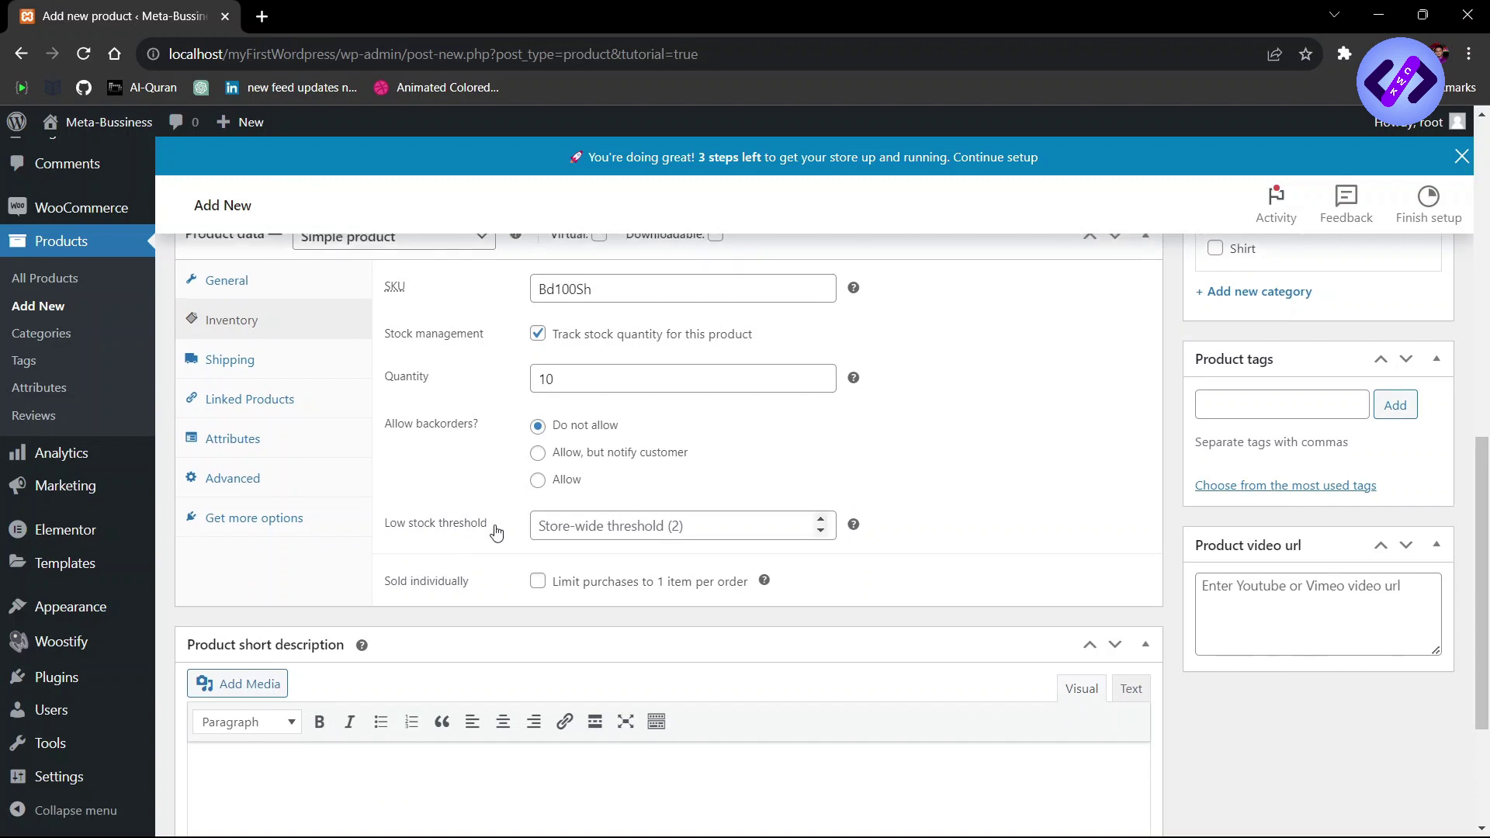
{"action": "left_click", "coordinate": [609, 524]}
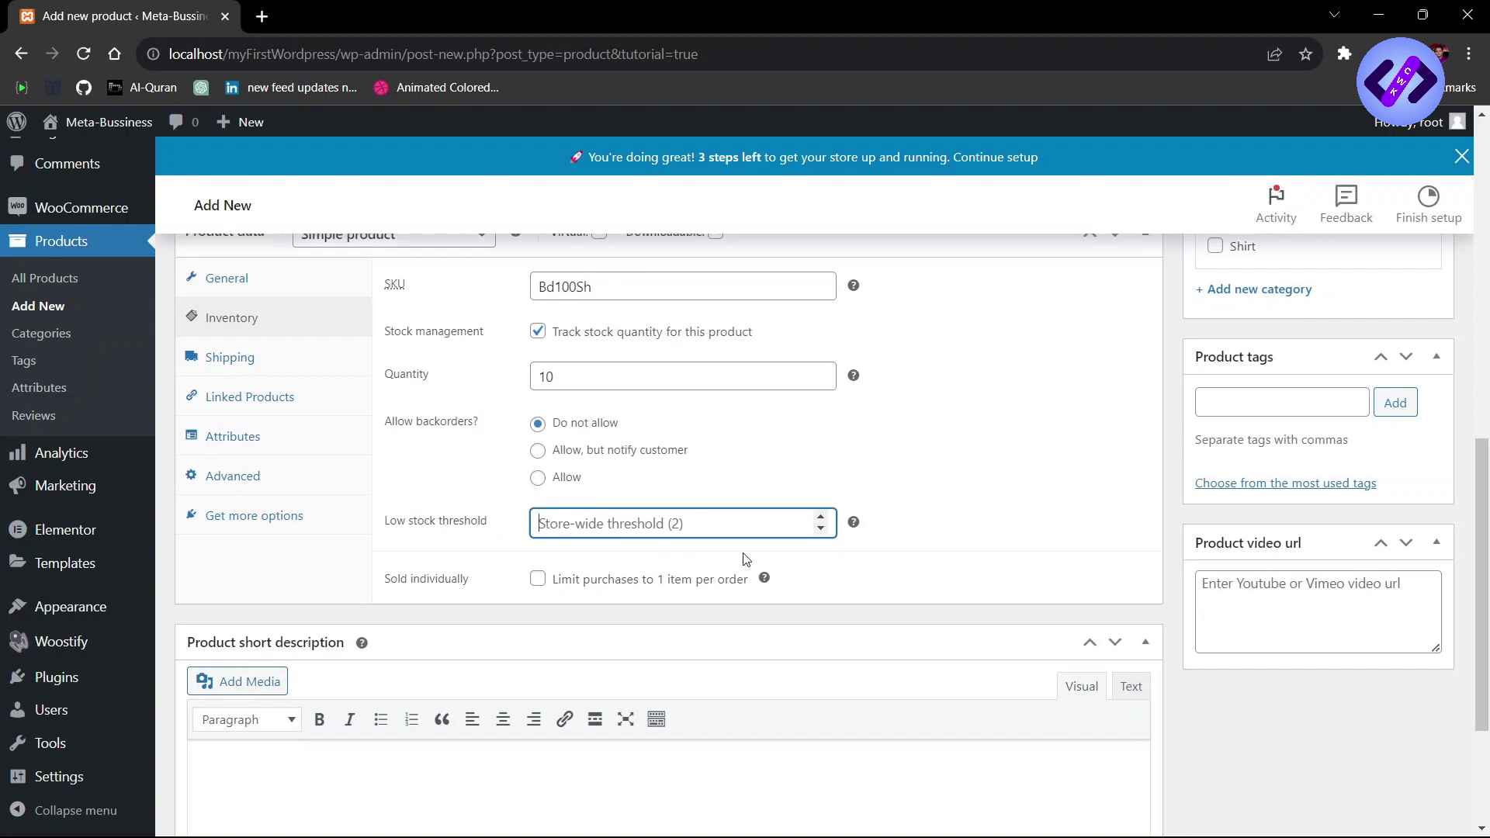
{"action": "scroll", "coordinate": [493, 535], "scroll_direction": "down", "scroll_amount": 1}
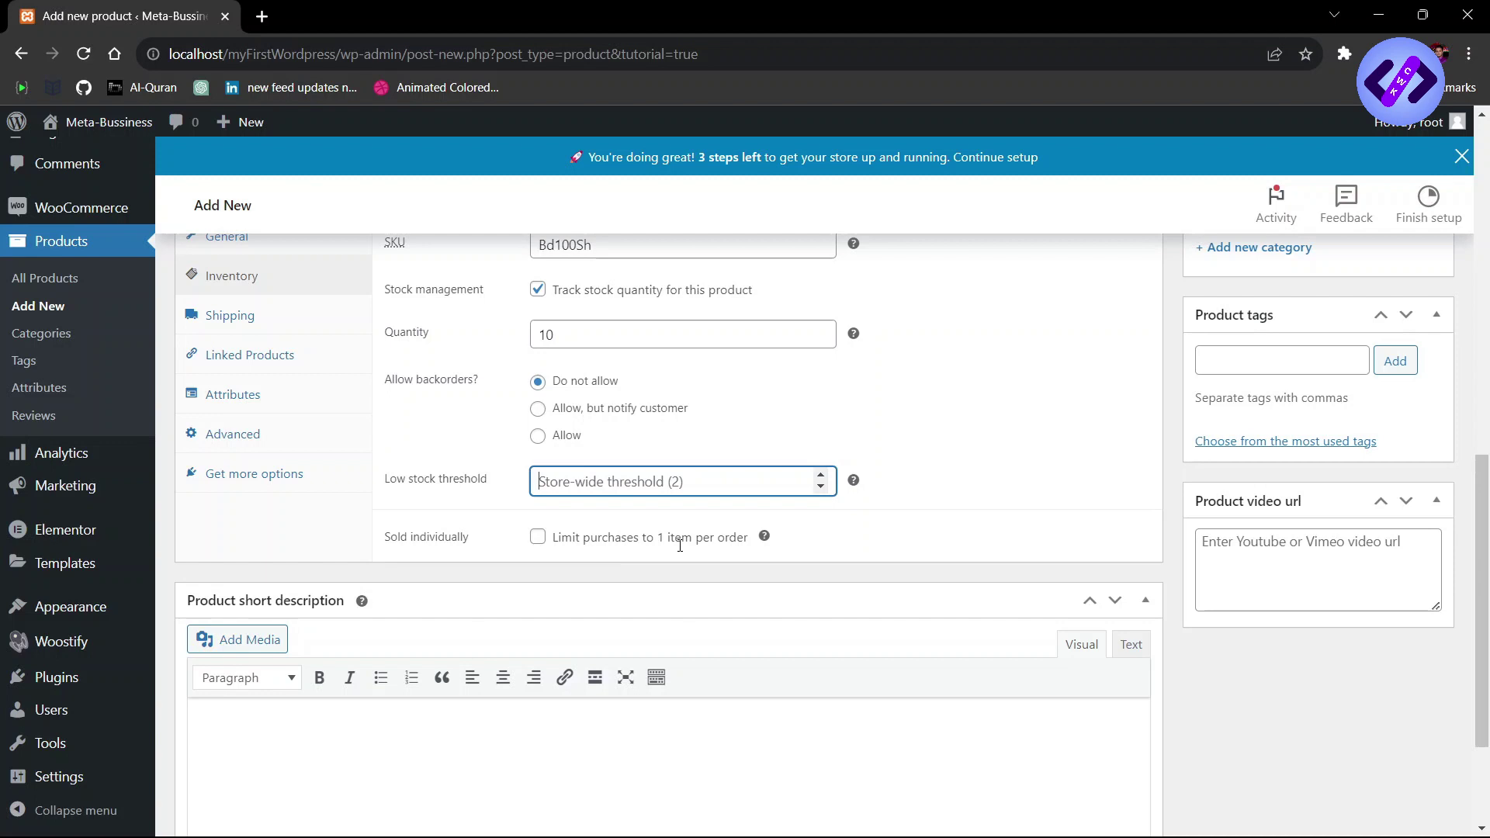
Step: Insert the copied Lorem Ipsum text as the product short description and keep only its first sentence
{"action": "scroll", "coordinate": [615, 691], "scroll_direction": "down", "scroll_amount": 2}
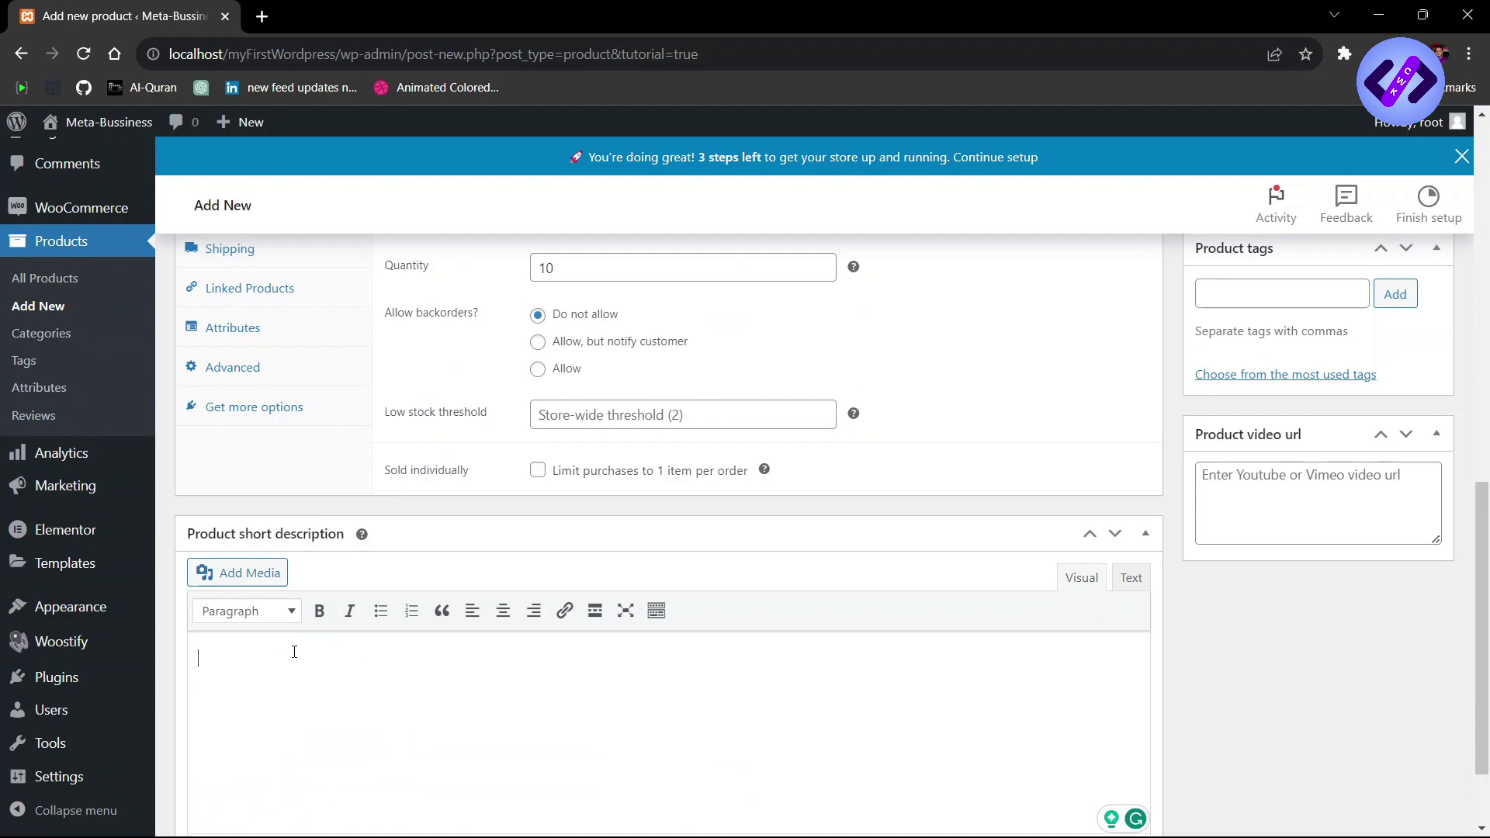
{"action": "key", "text": "super+v"}
{"action": "left_click", "coordinate": [263, 441]}
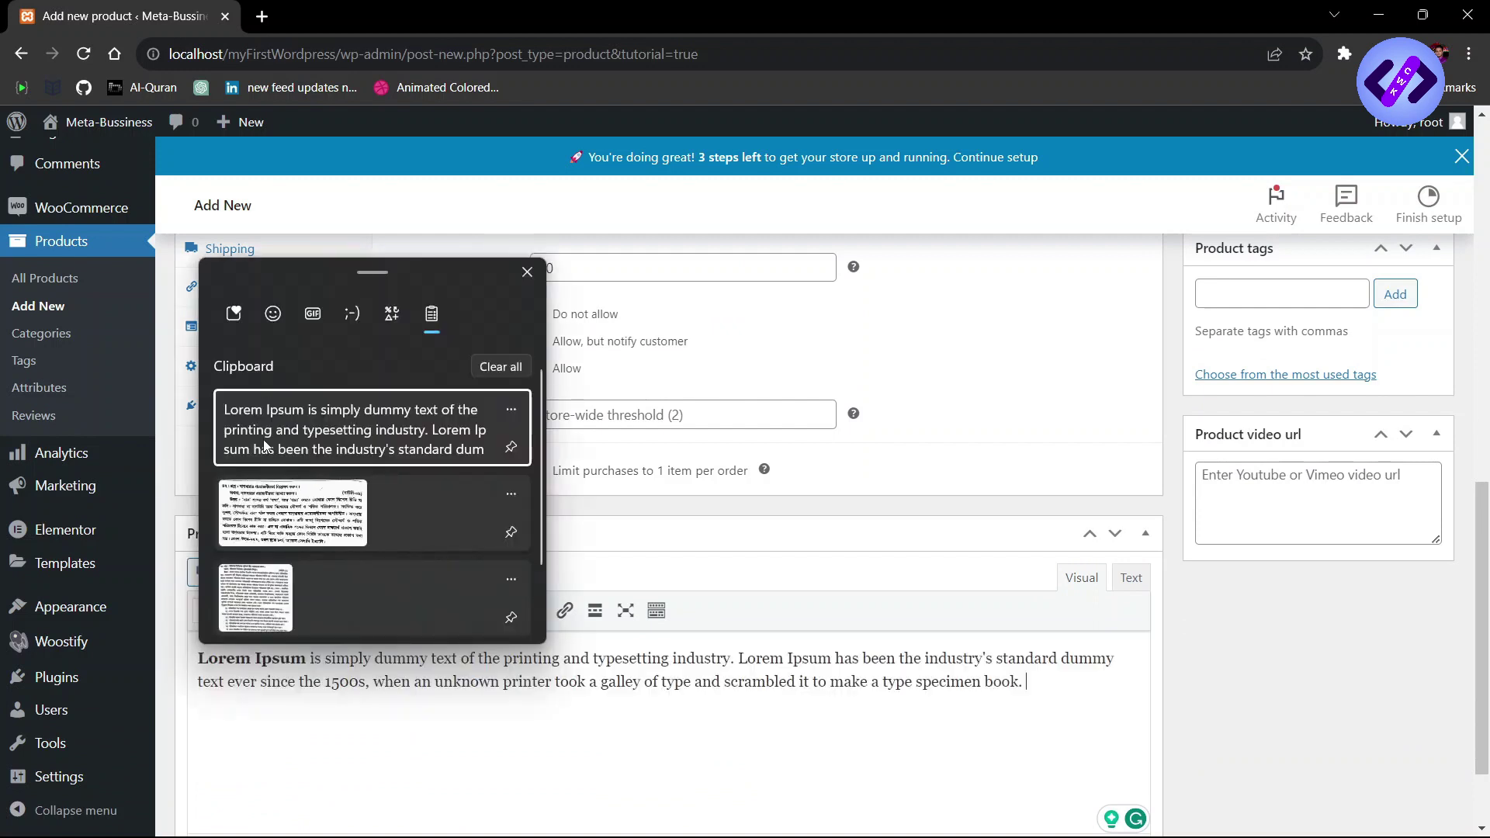
{"action": "left_click", "coordinate": [734, 658], "text": "shift"}
{"action": "key", "text": "BackSpace"}
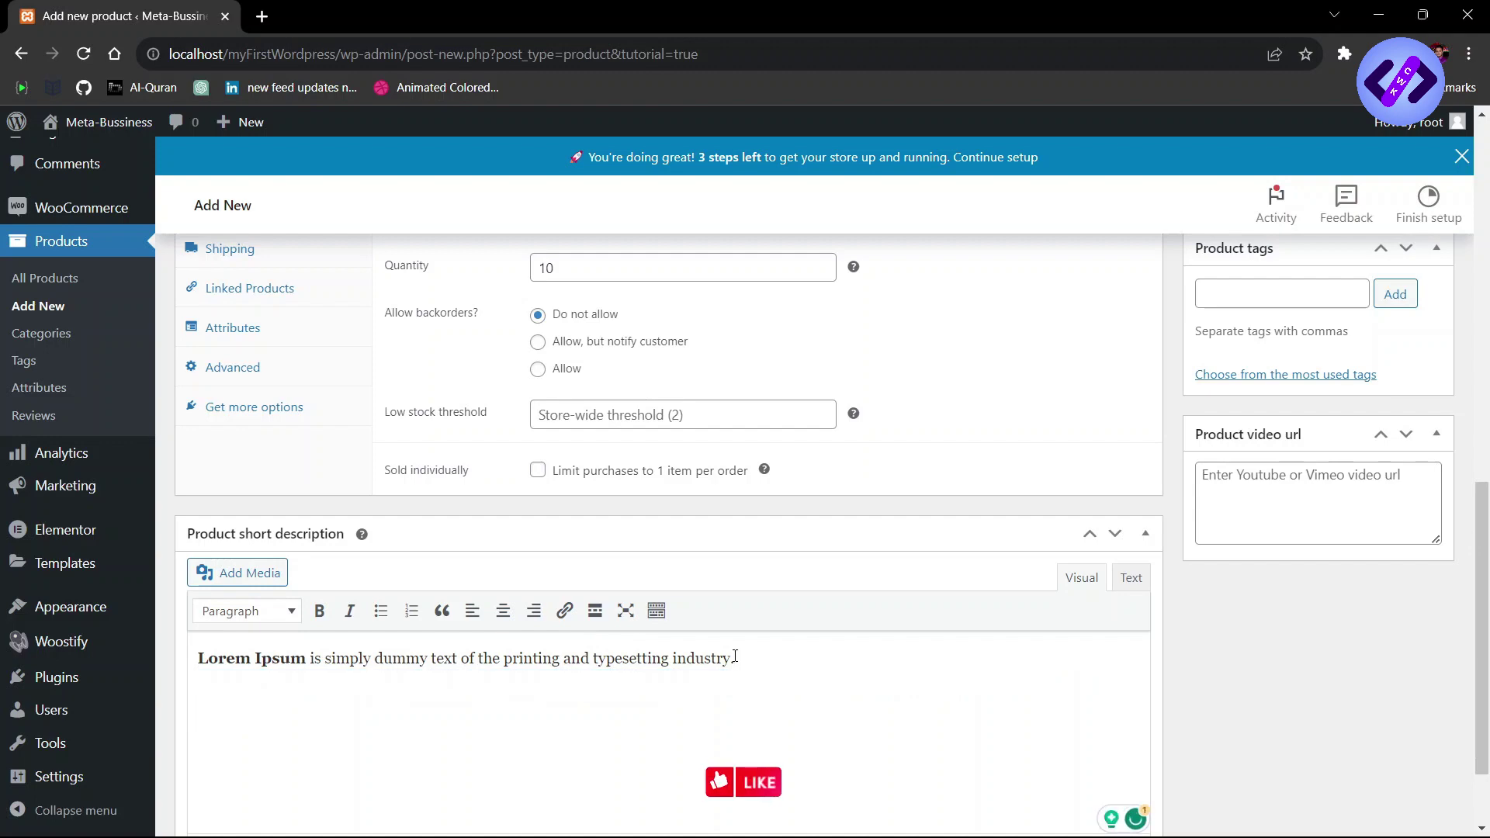
Step: Assign the product to the Jaket category
{"action": "scroll", "coordinate": [735, 658], "scroll_direction": "down", "scroll_amount": 1}
{"action": "scroll", "coordinate": [912, 747], "scroll_direction": "down", "scroll_amount": 1}
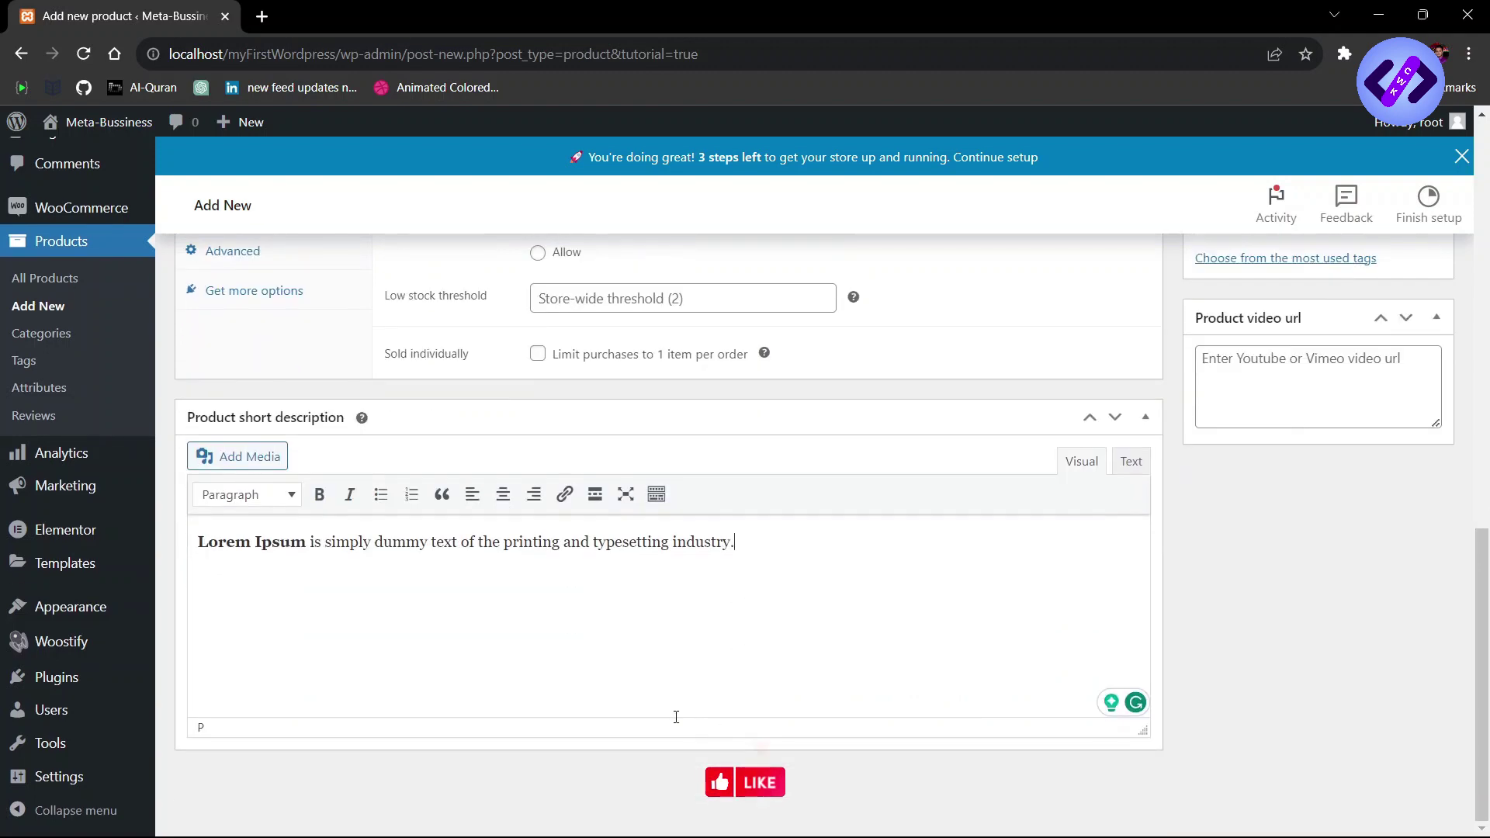
{"action": "scroll", "coordinate": [675, 715], "scroll_direction": "up", "scroll_amount": 10}
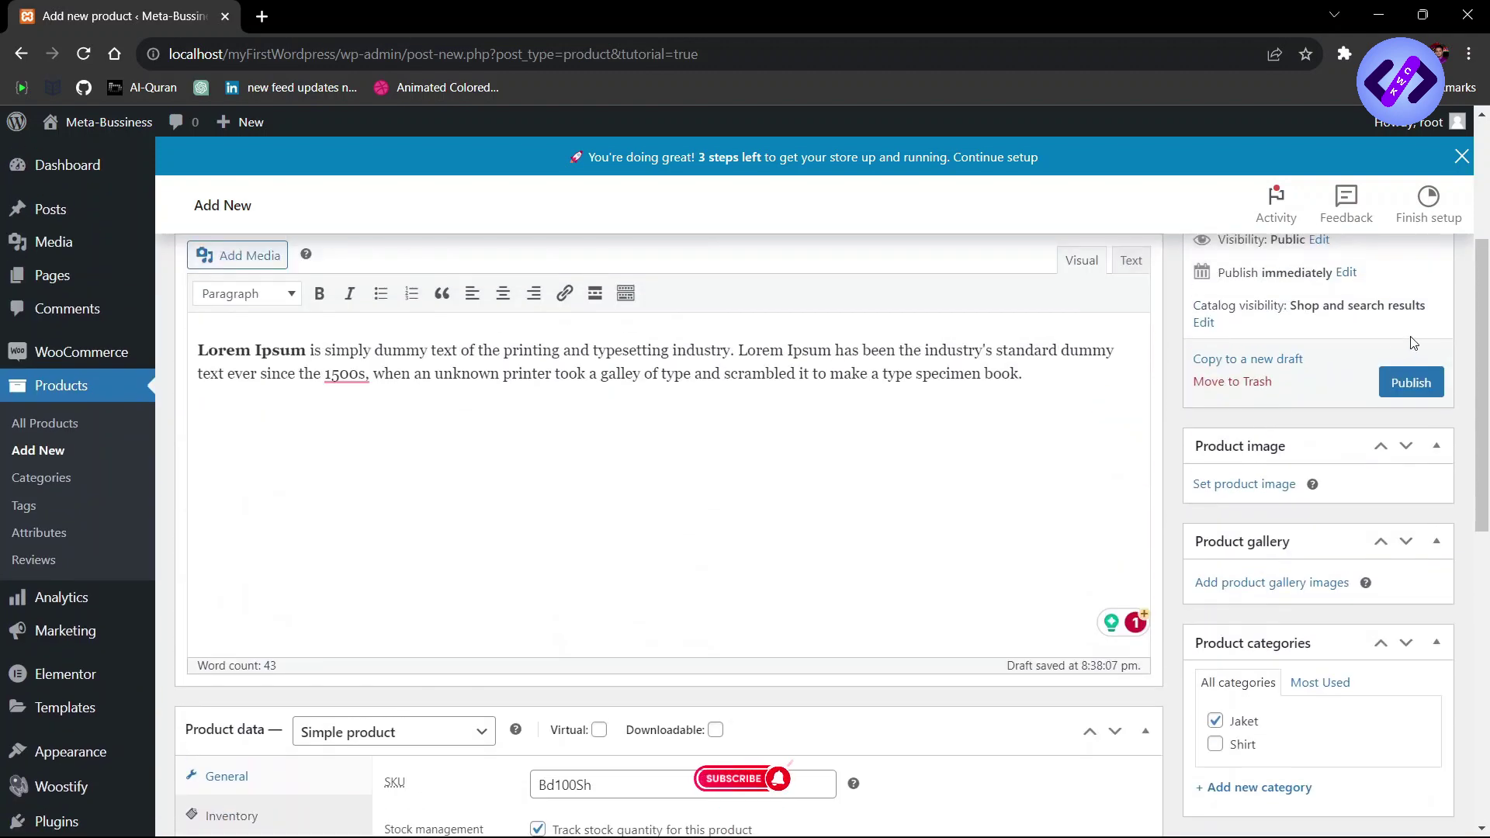
{"action": "scroll", "coordinate": [1242, 384], "scroll_direction": "up", "scroll_amount": 3}
{"action": "scroll", "coordinate": [1223, 378], "scroll_direction": "down", "scroll_amount": 2}
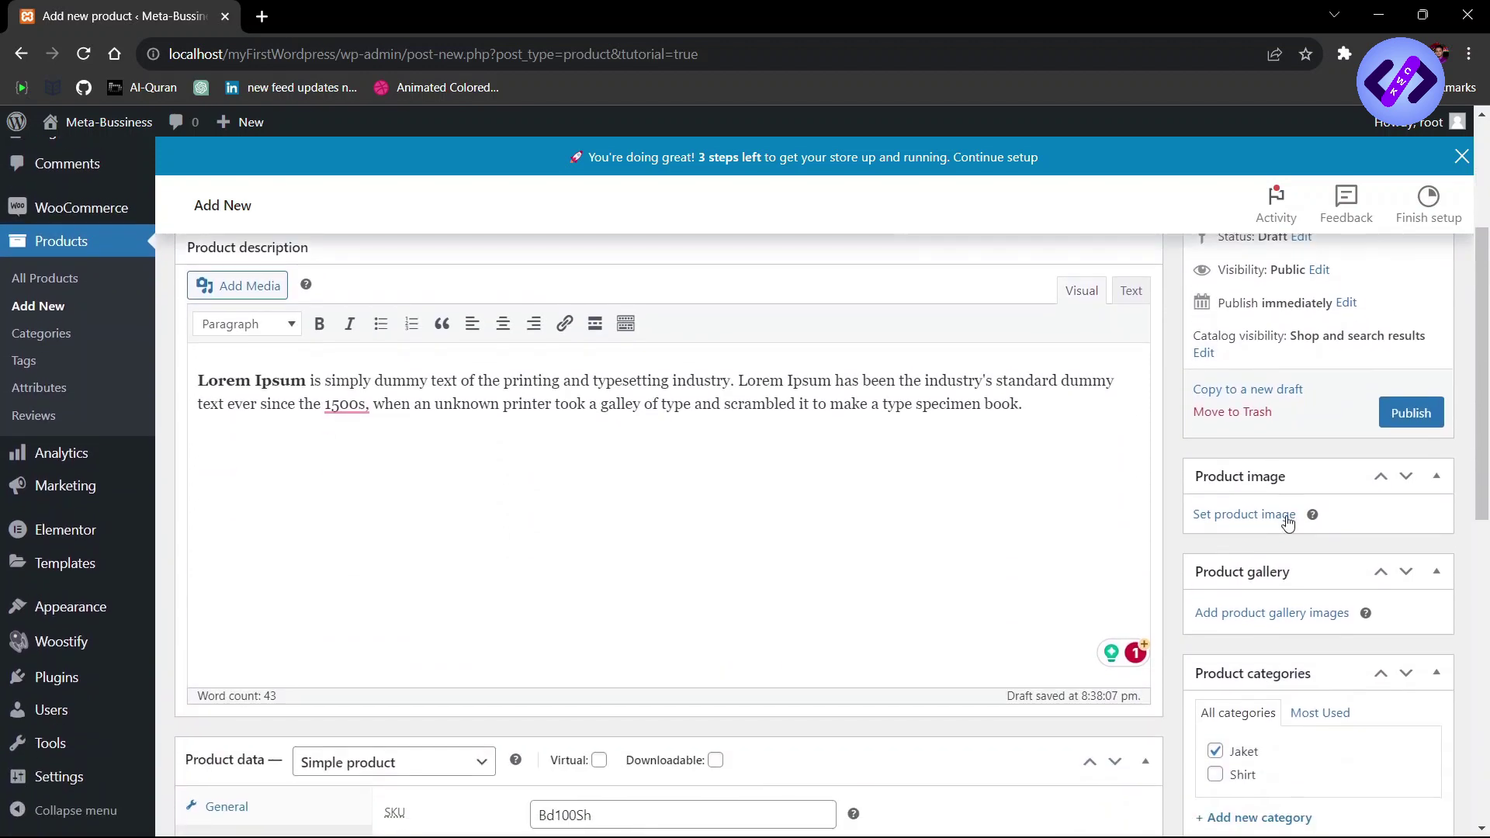
Step: Set pic1-1.jpg, the Maserati shirt lying on grass, from the media library as the product image
{"action": "left_click", "coordinate": [1230, 512]}
{"action": "left_click", "coordinate": [99, 204]}
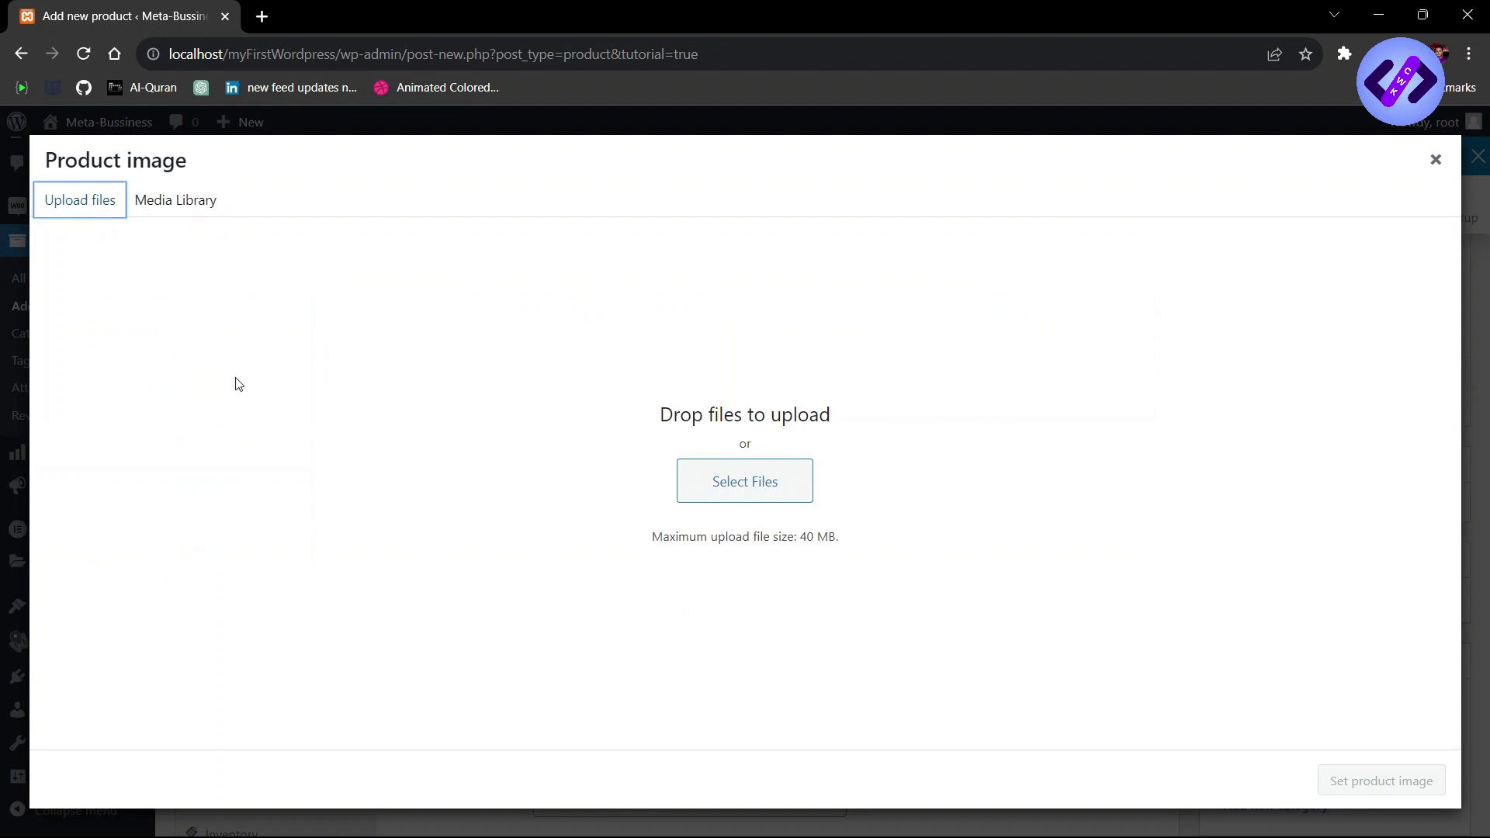
{"action": "left_click", "coordinate": [174, 202]}
{"action": "left_click", "coordinate": [245, 361]}
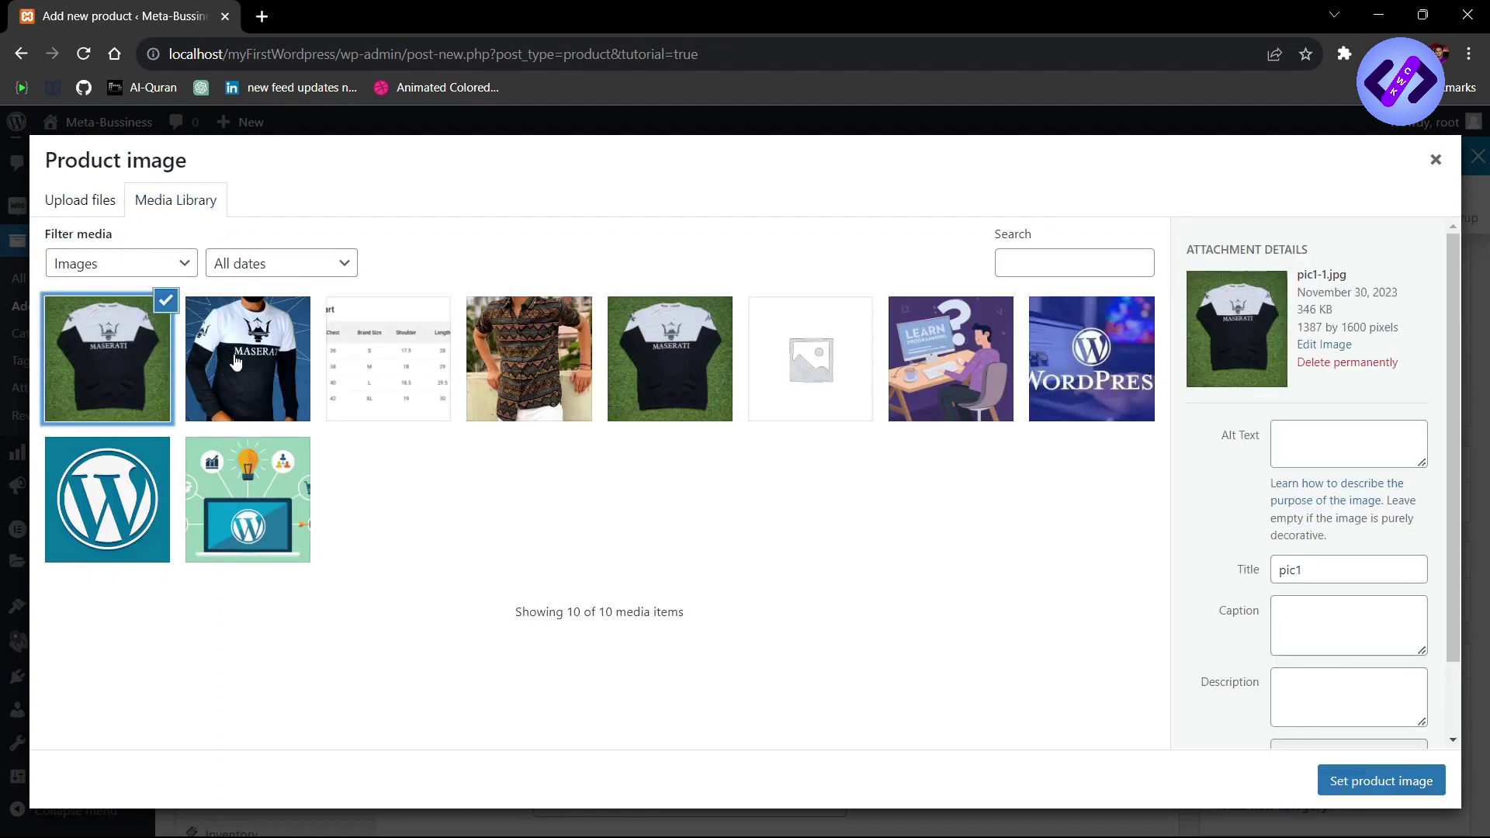
{"action": "left_click", "coordinate": [153, 365]}
{"action": "left_click", "coordinate": [245, 361]}
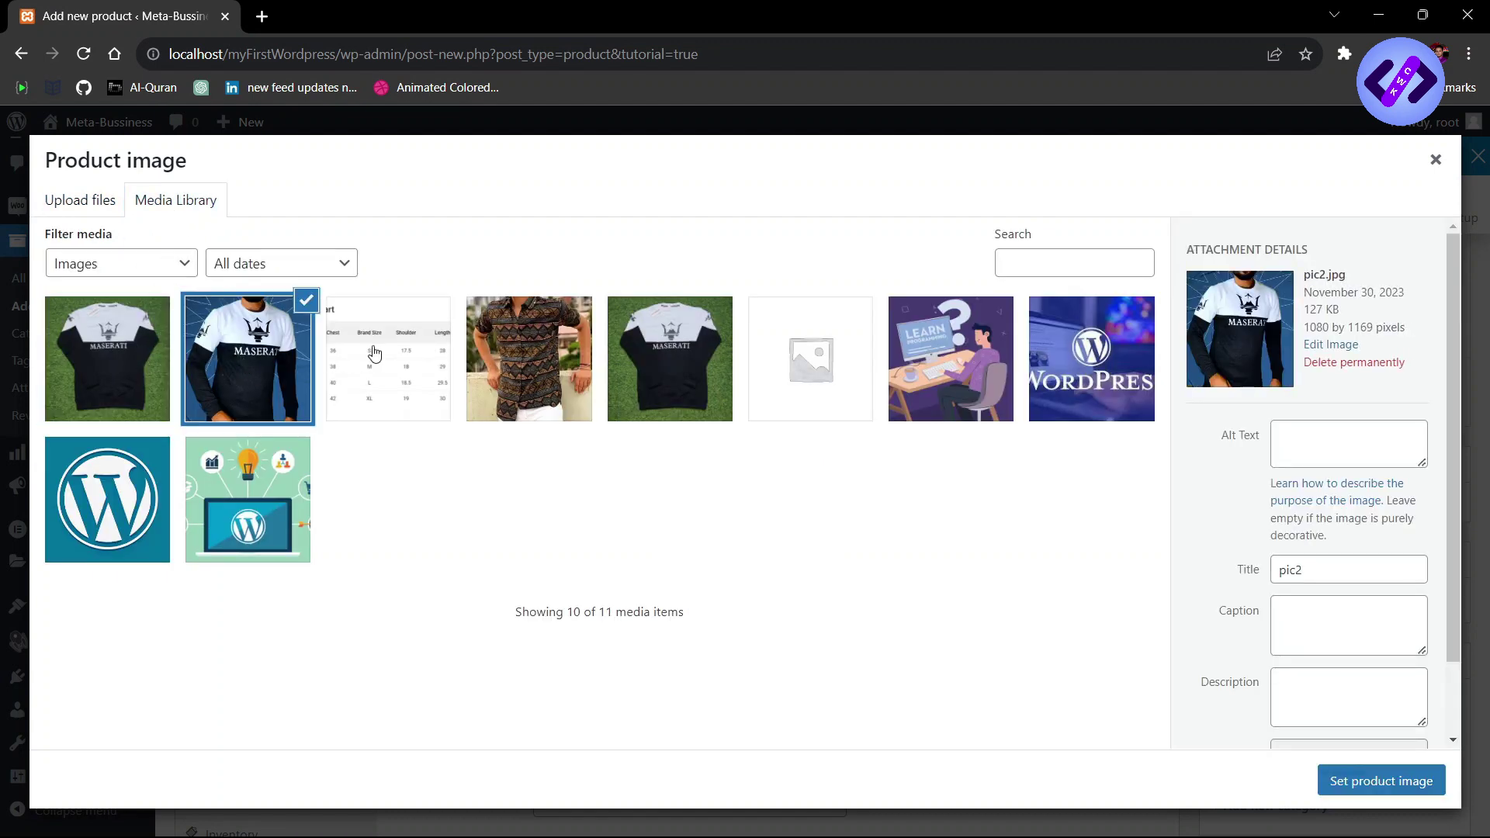
{"action": "left_click", "coordinate": [154, 364]}
{"action": "left_click", "coordinate": [1419, 786]}
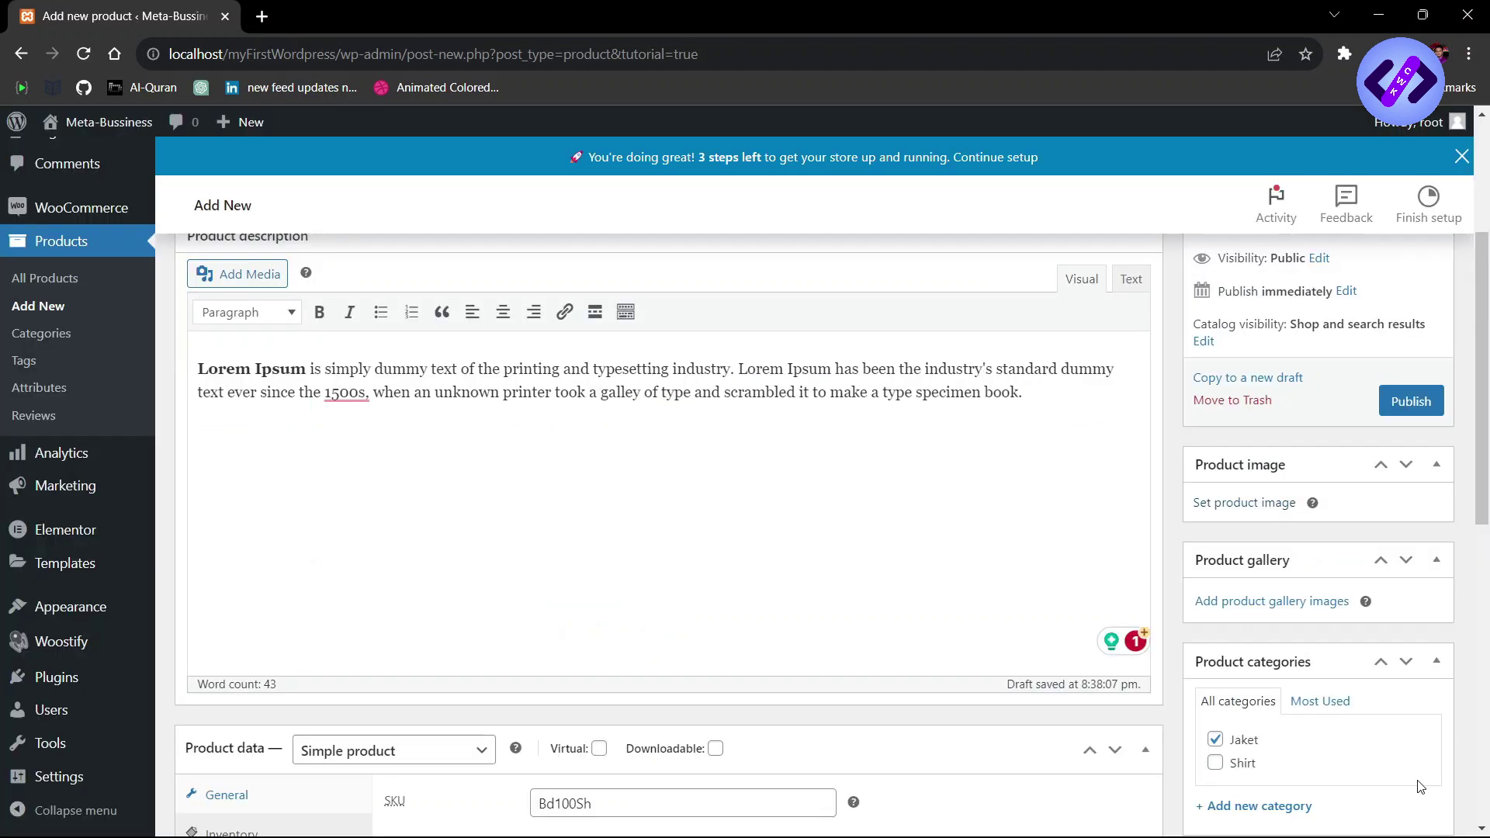
Step: Add pic2.jpg, cas-size.png and pic1-1.jpg from the media library to the product gallery
{"action": "scroll", "coordinate": [1280, 427], "scroll_direction": "down", "scroll_amount": 5}
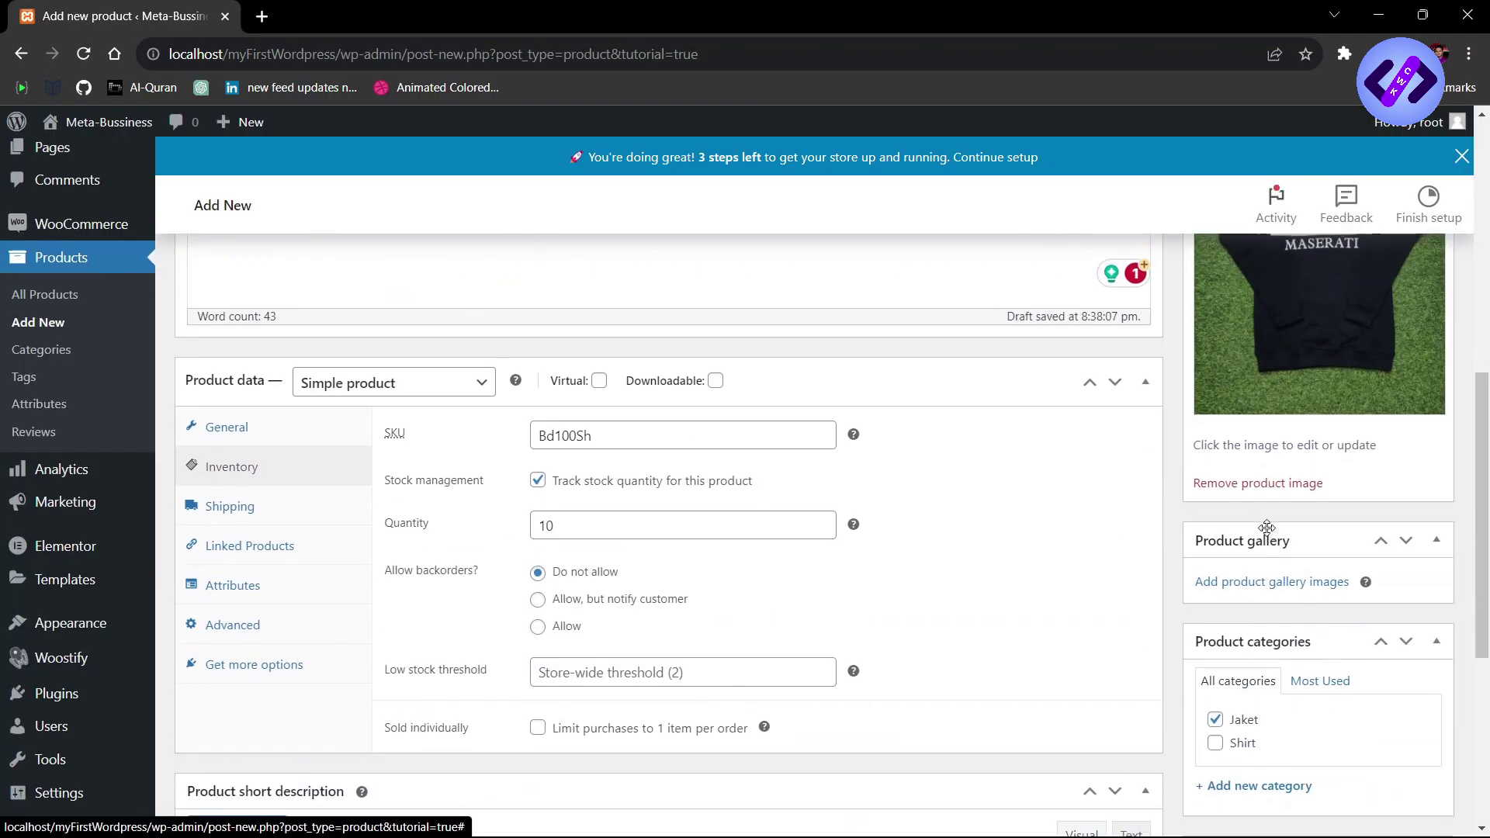
{"action": "scroll", "coordinate": [1247, 490], "scroll_direction": "down", "scroll_amount": 1}
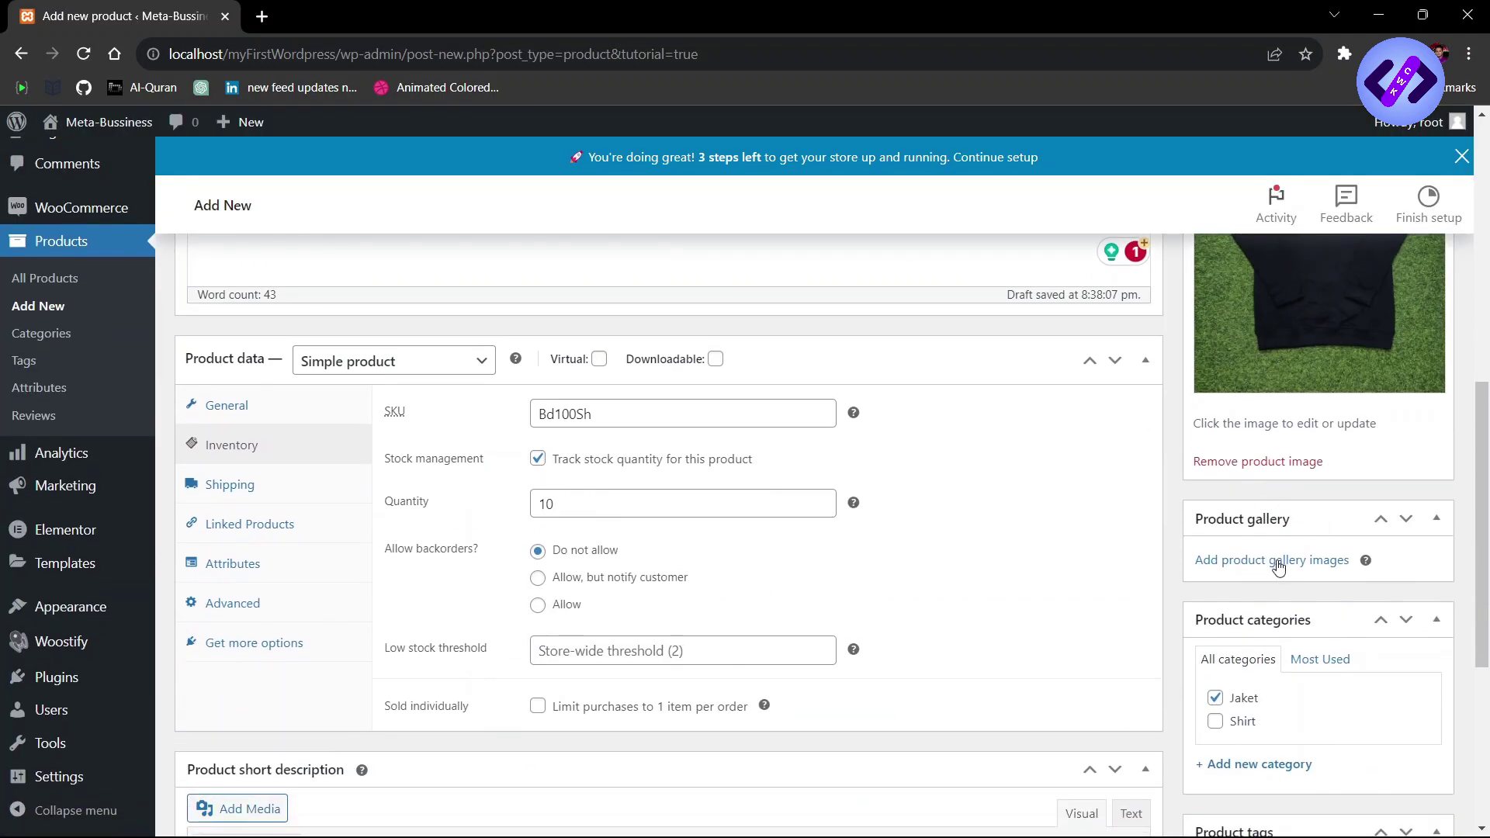
{"action": "left_click", "coordinate": [1277, 560]}
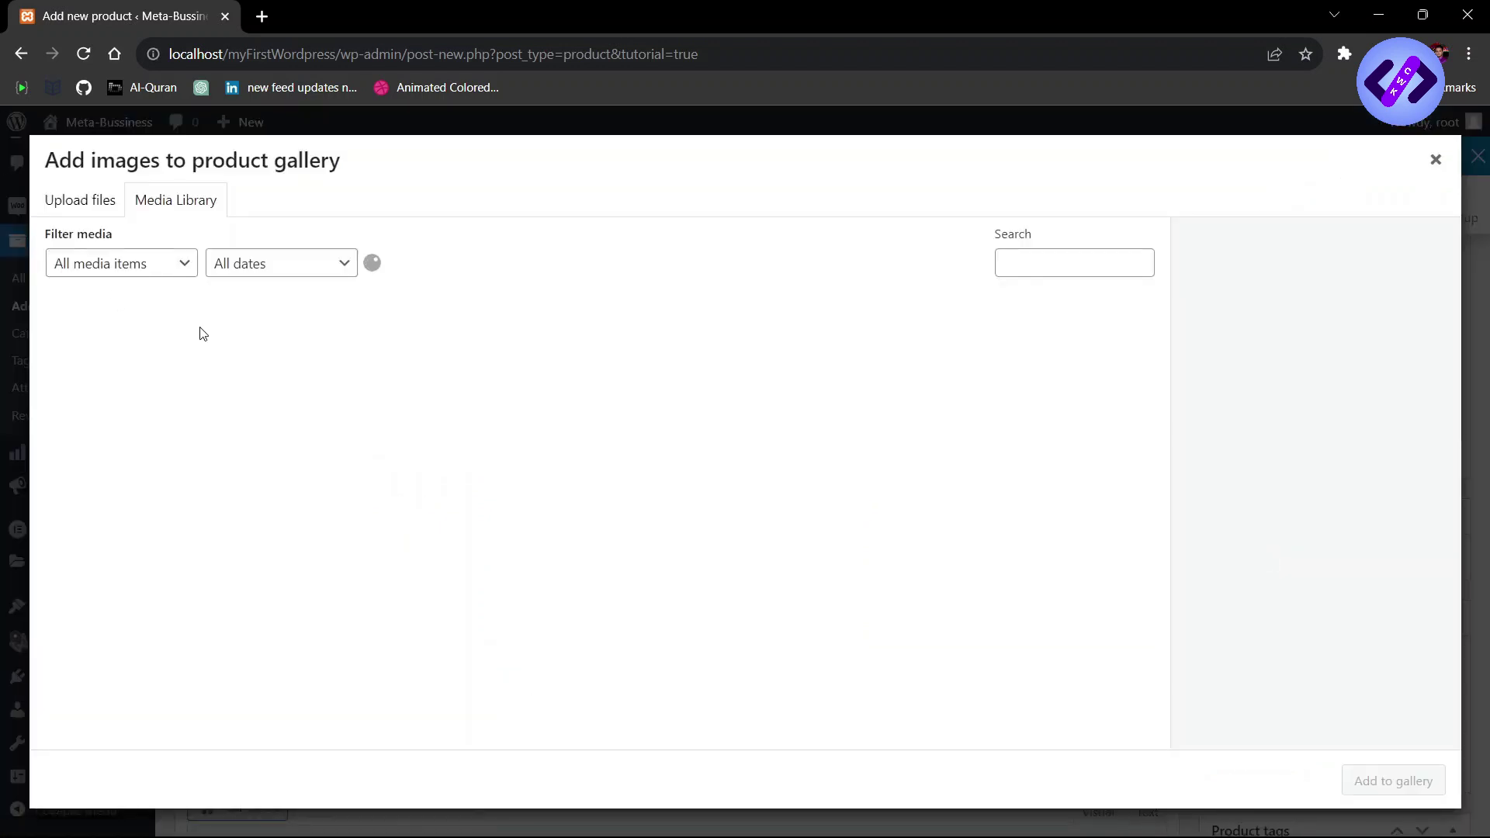
{"action": "left_click", "coordinate": [99, 393]}
{"action": "left_click", "coordinate": [190, 388]}
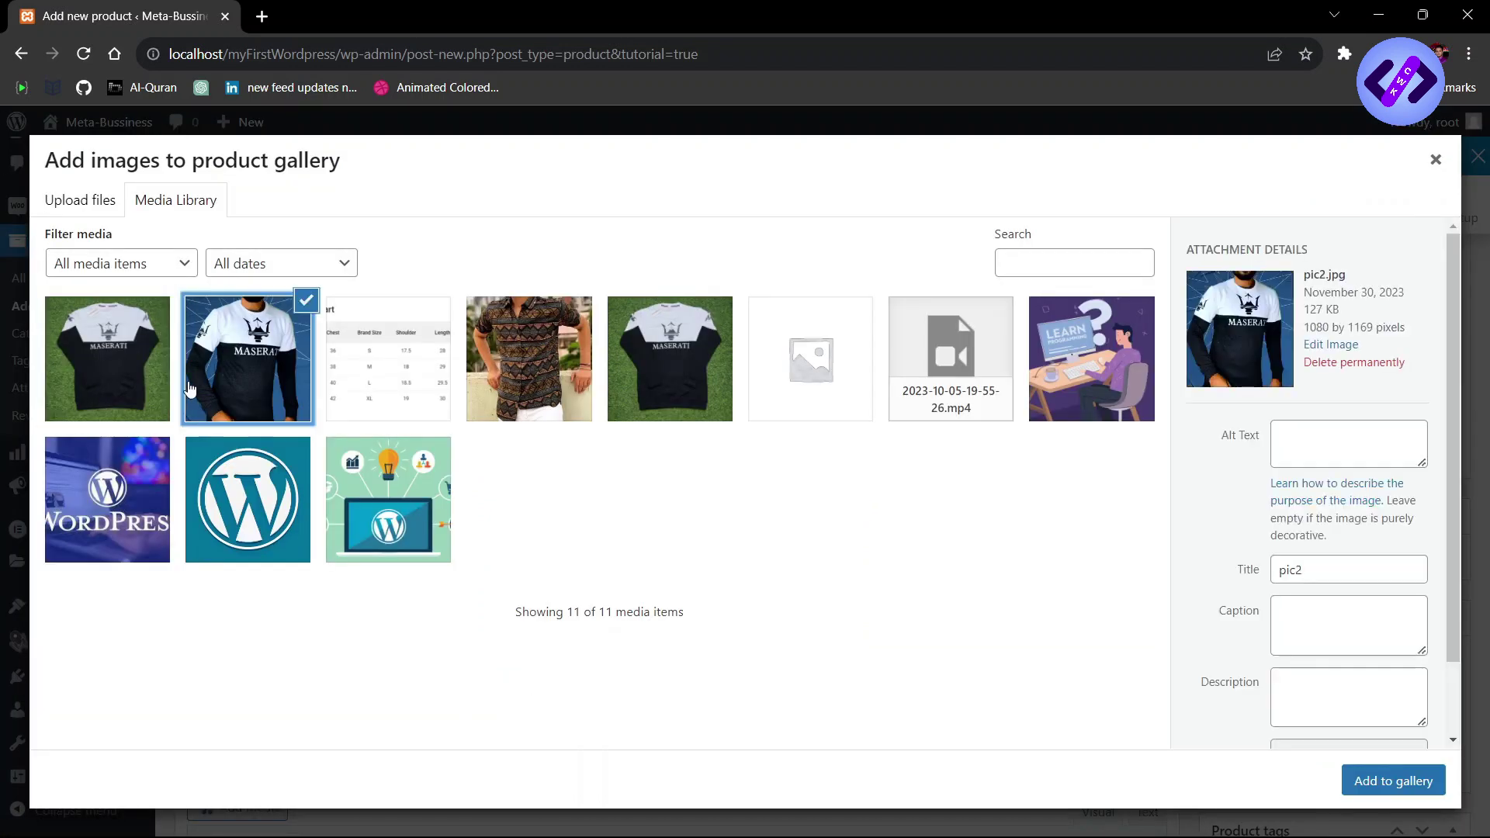
{"action": "left_click", "coordinate": [336, 375]}
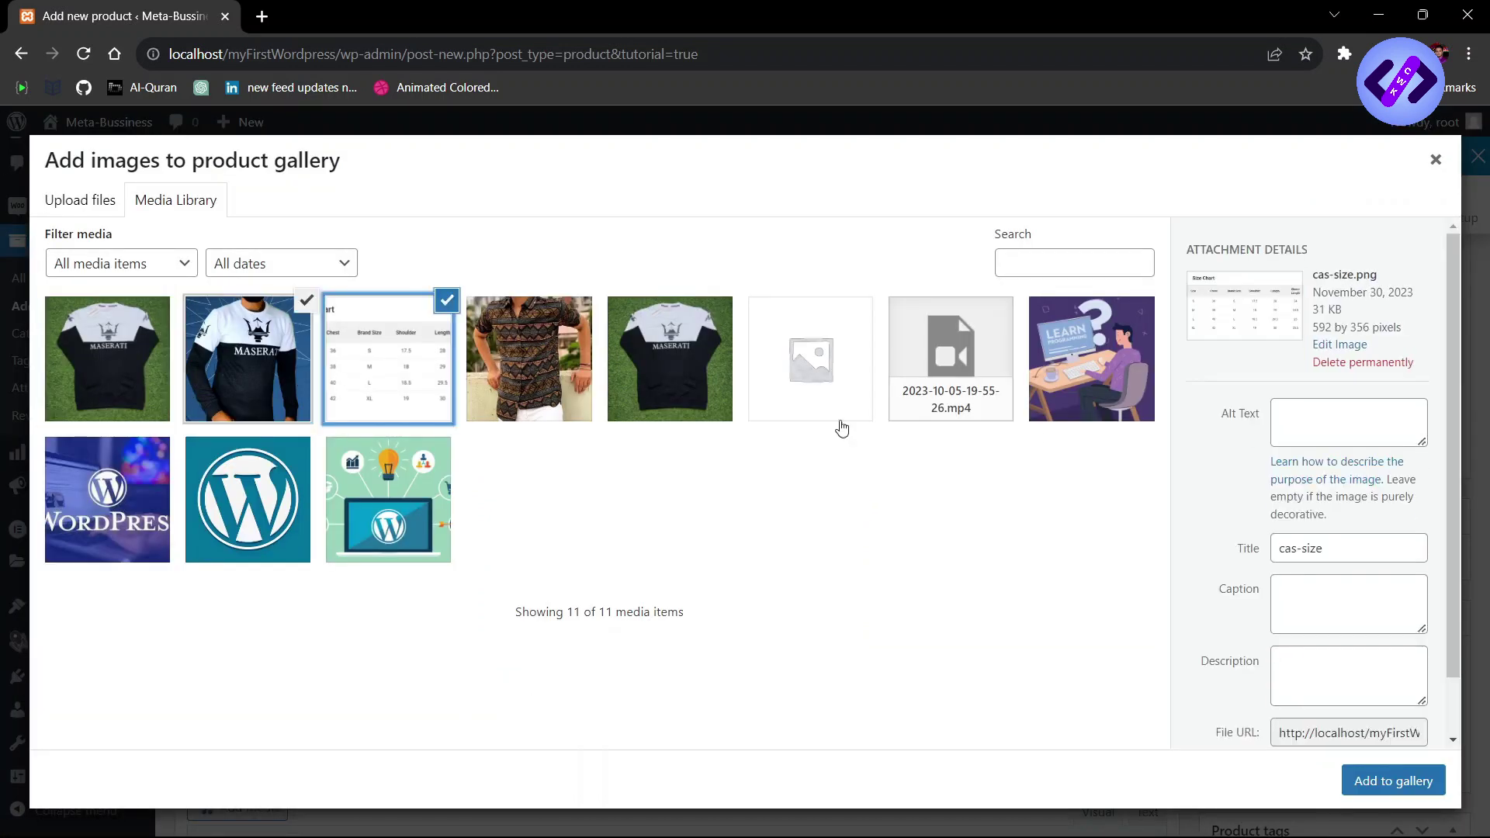
{"action": "left_click", "coordinate": [146, 384]}
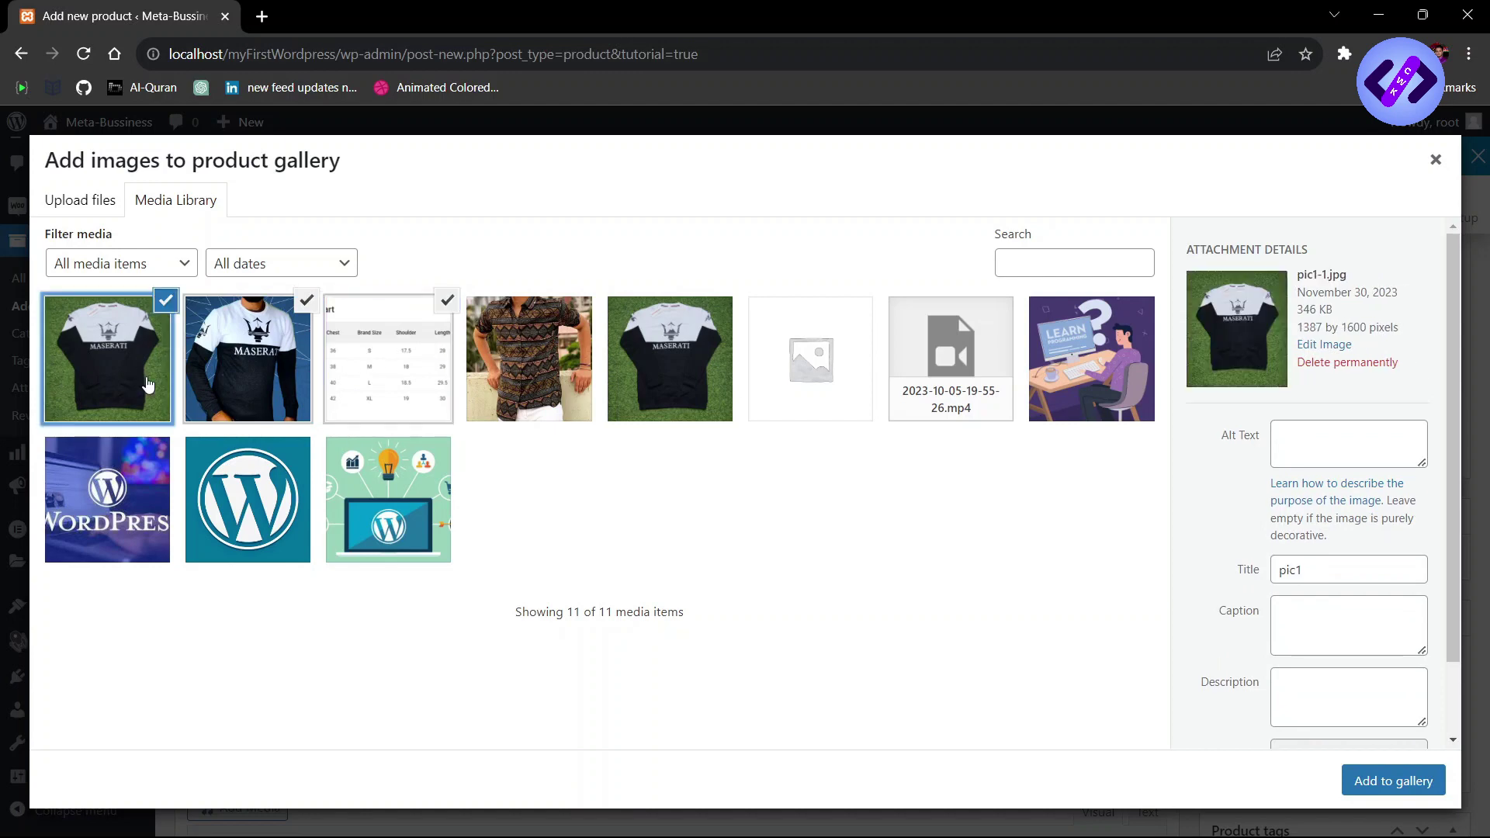
{"action": "left_click", "coordinate": [1365, 788]}
Step: Add the product tags Jaket, men and stylish
{"action": "scroll", "coordinate": [1202, 568], "scroll_direction": "down", "scroll_amount": 2}
{"action": "scroll", "coordinate": [1202, 568], "scroll_direction": "down", "scroll_amount": 5}
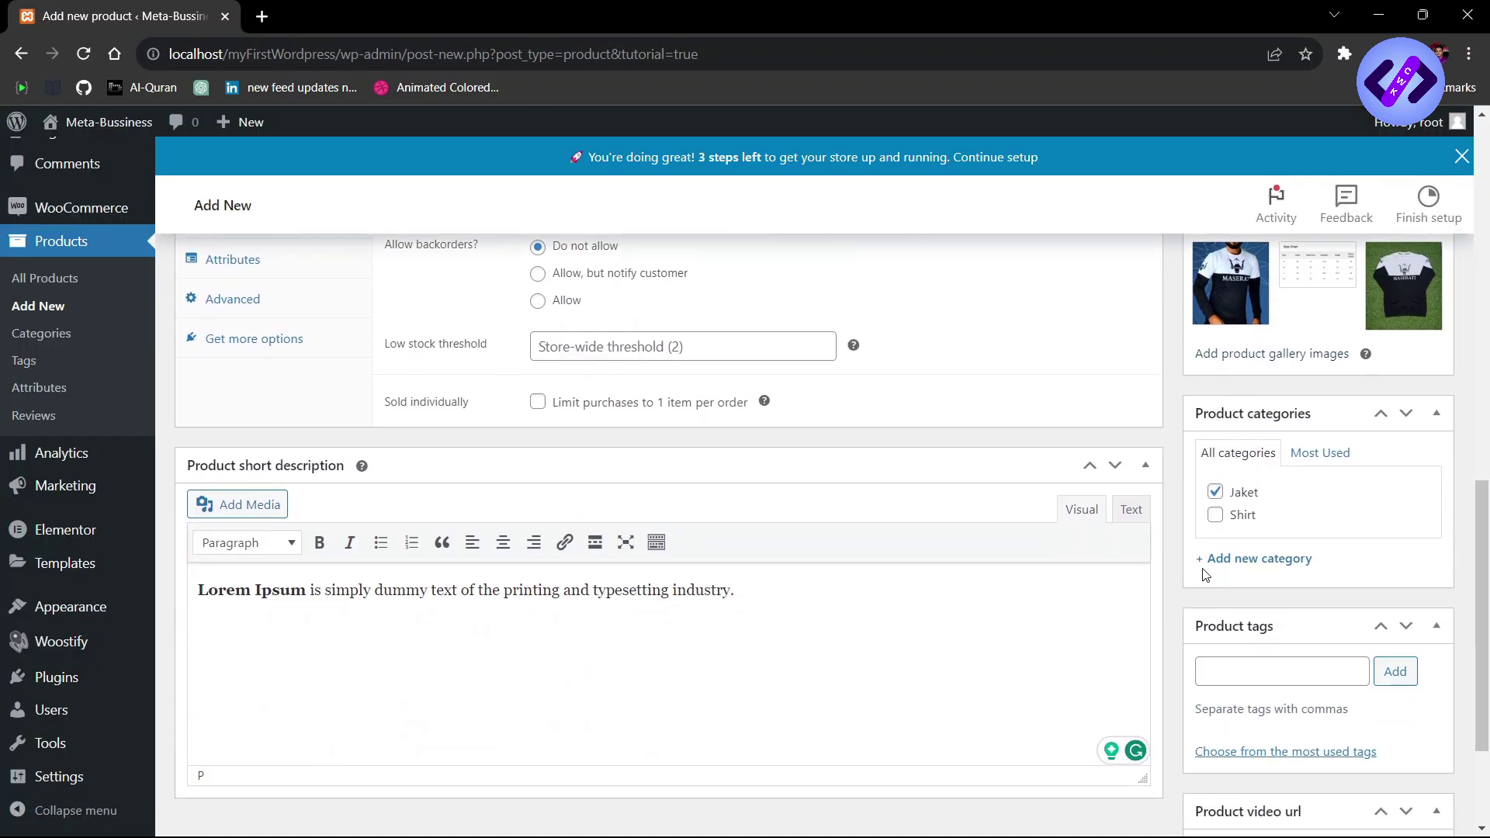
{"action": "left_click", "coordinate": [1259, 538]}
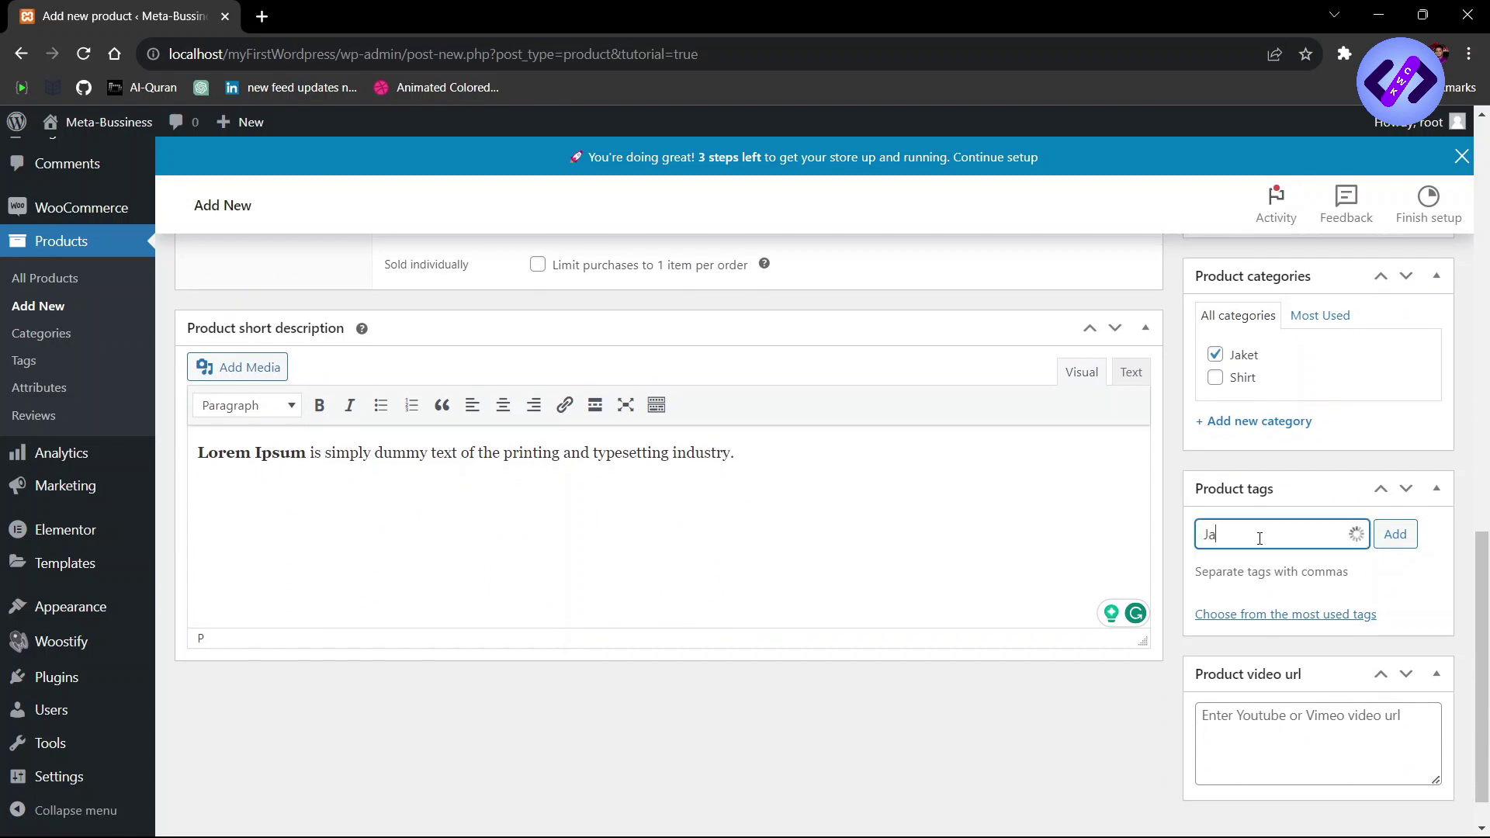
{"action": "key", "text": "Return"}
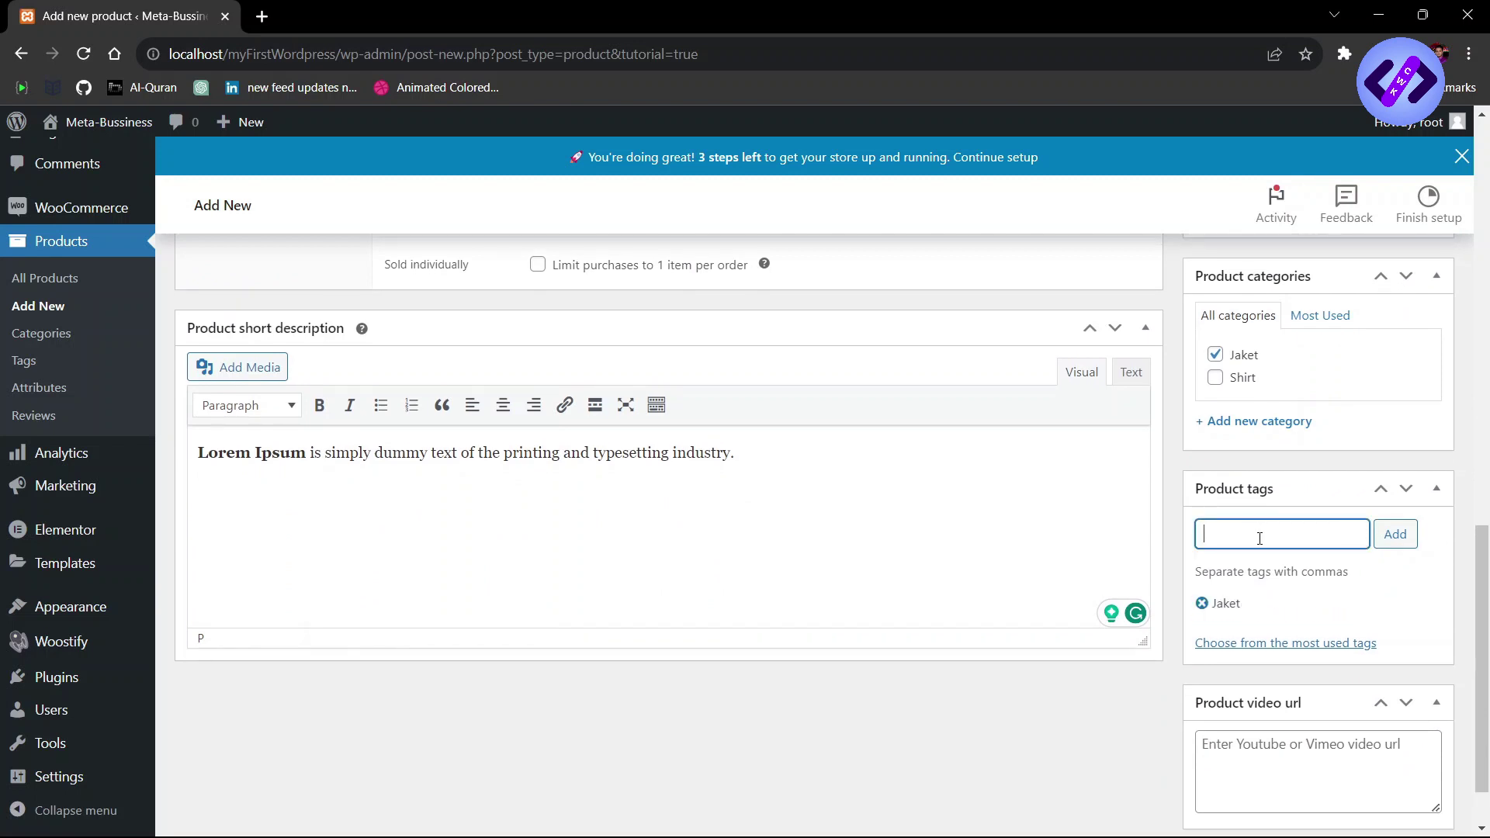
{"action": "type", "text": "men"}
{"action": "key", "text": "Return"}
{"action": "type", "text": "stylish"}
{"action": "key", "text": "Return"}
{"action": "scroll", "coordinate": [1260, 538], "scroll_direction": "down", "scroll_amount": 1}
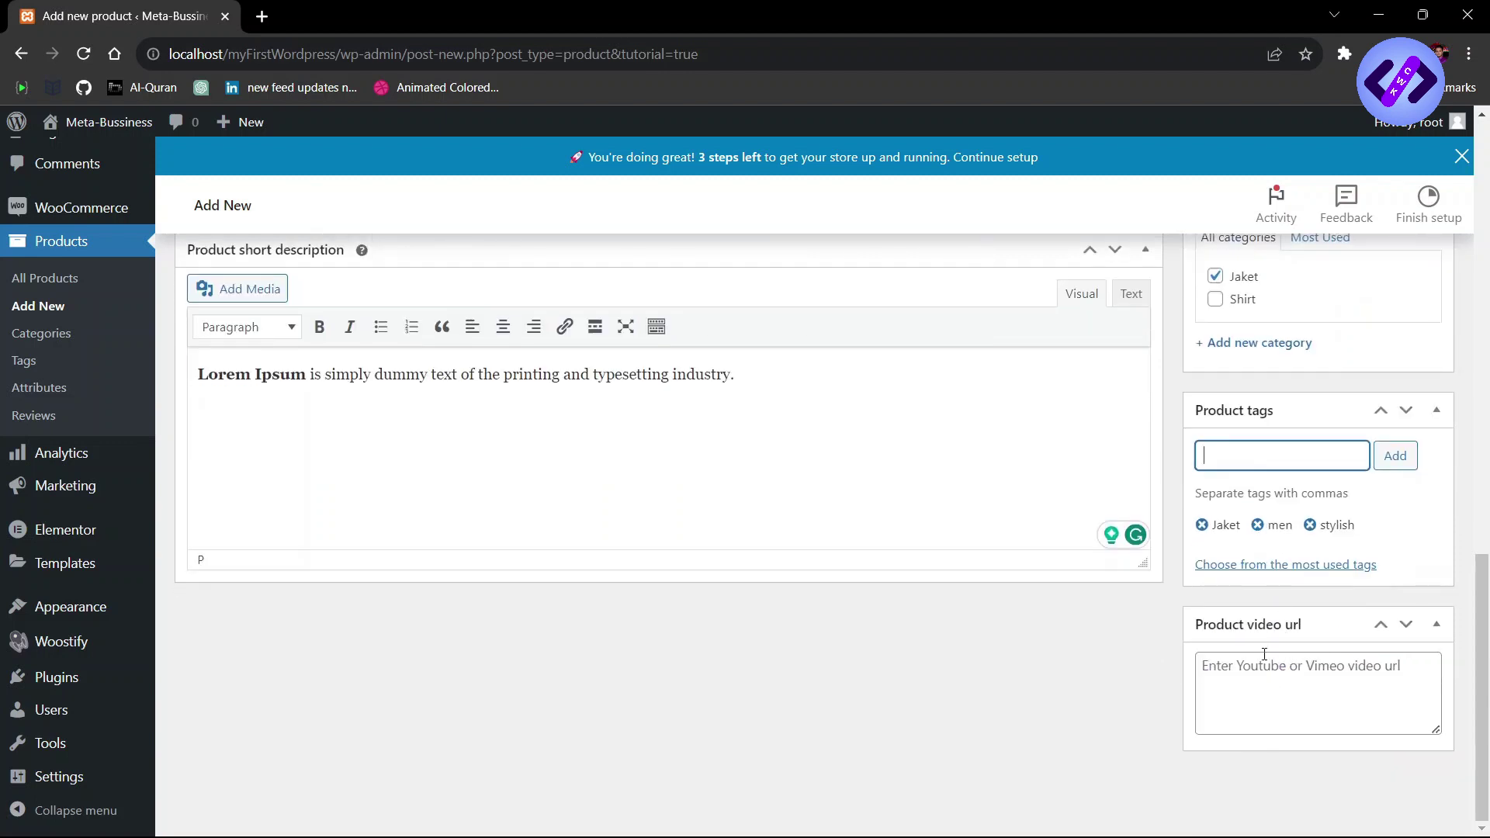
{"action": "left_click", "coordinate": [1259, 682]}
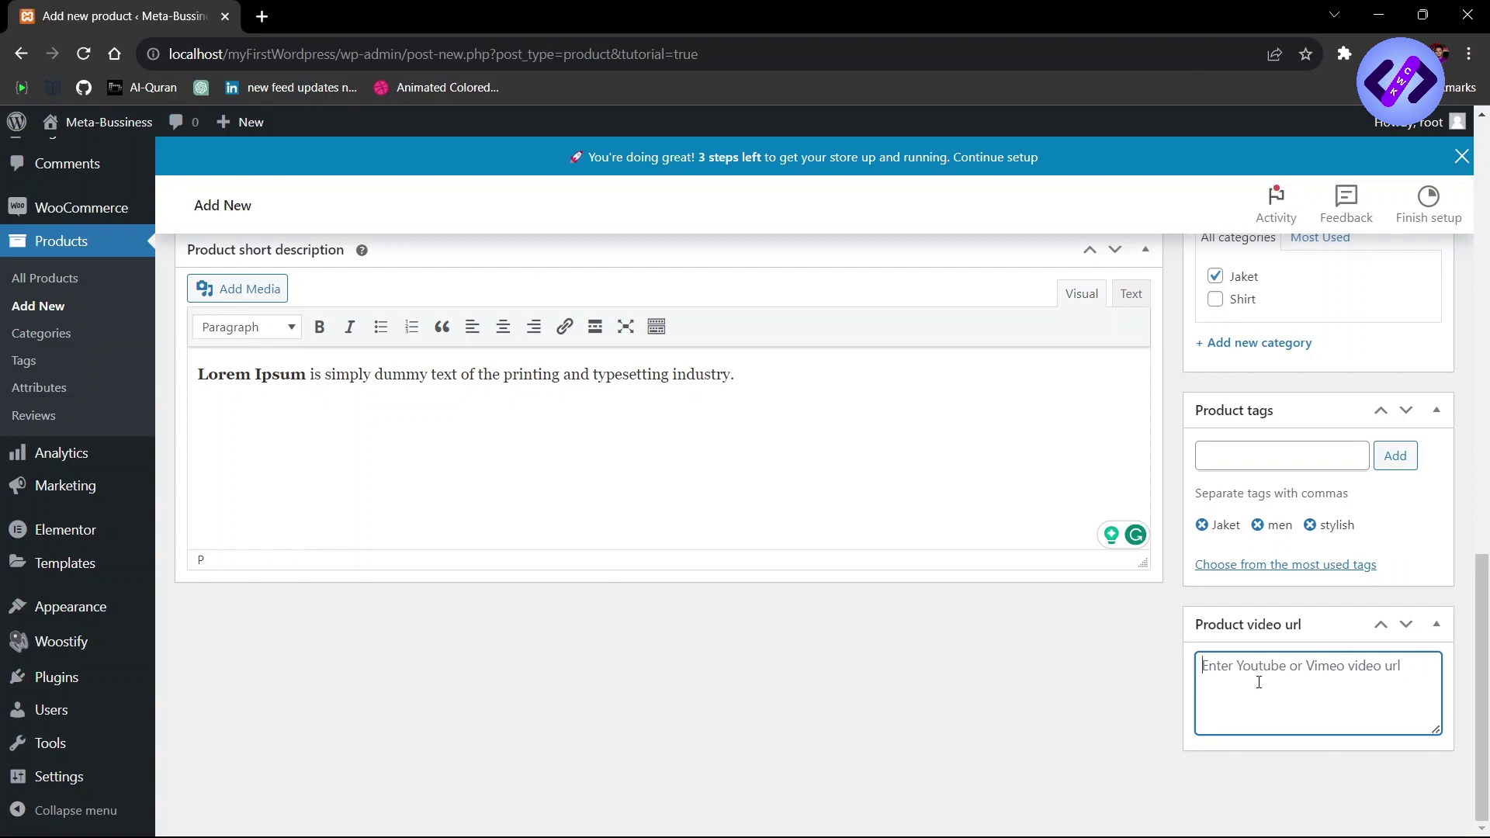
{"action": "scroll", "coordinate": [1259, 682], "scroll_direction": "up", "scroll_amount": 7}
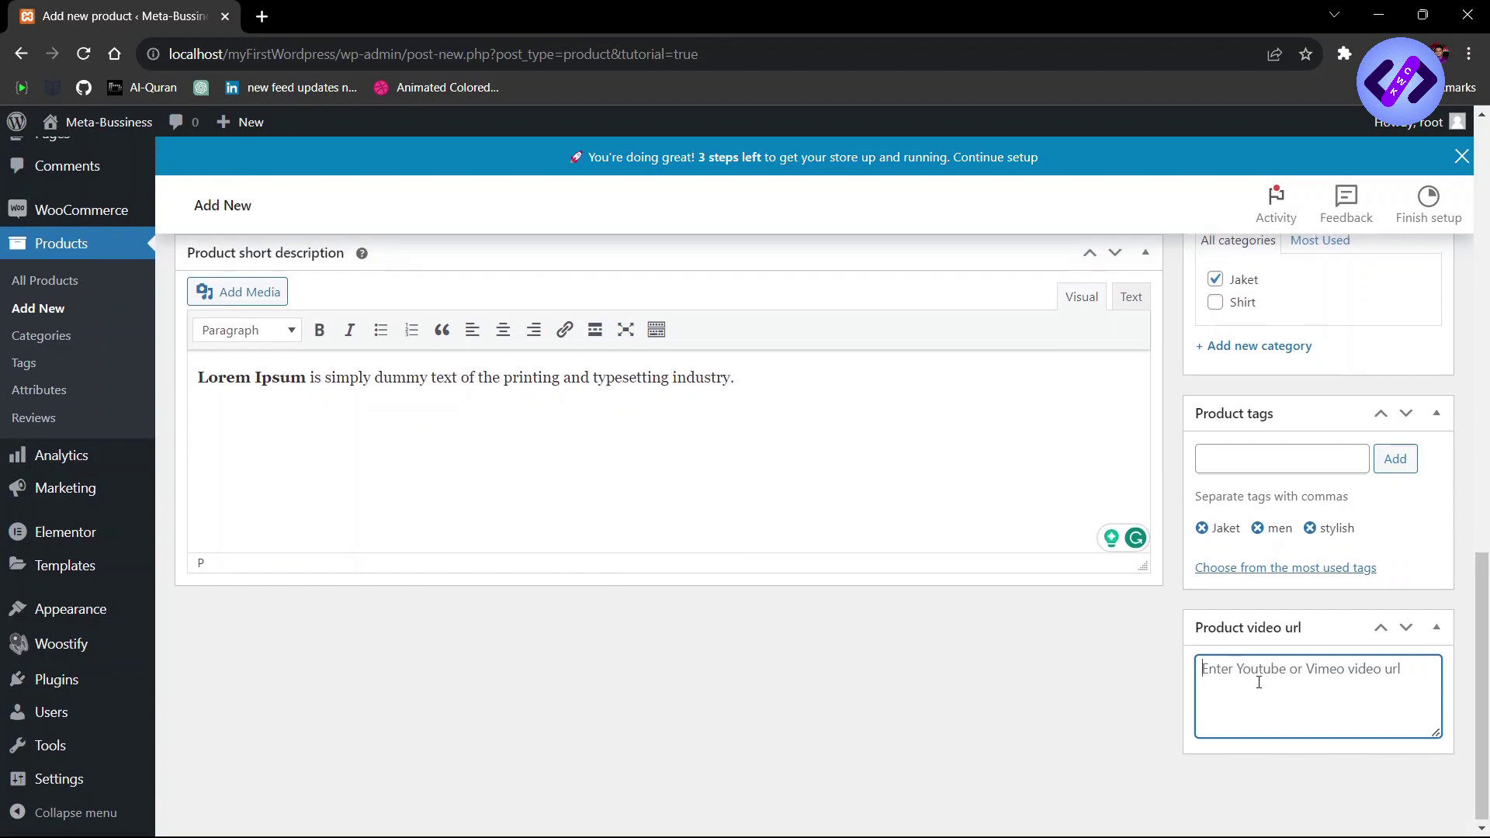
{"action": "scroll", "coordinate": [1207, 644], "scroll_direction": "up", "scroll_amount": 8}
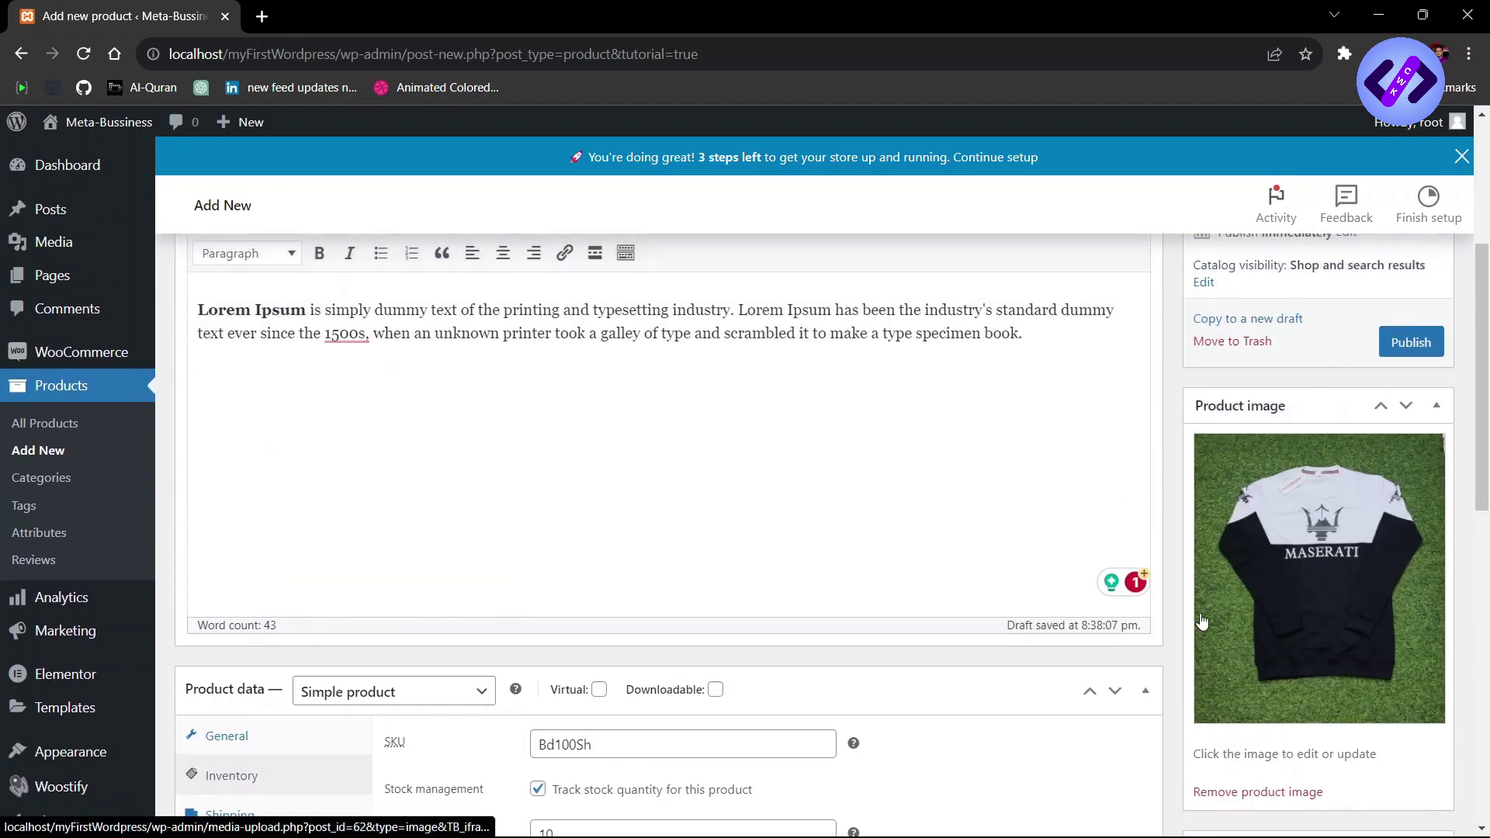
Step: In the product's shipping data, set the weight to 0.5 kg and the dimensions to length 6, width 4 and height 6.6 cm
{"action": "scroll", "coordinate": [392, 578], "scroll_direction": "down", "scroll_amount": 5}
{"action": "scroll", "coordinate": [392, 578], "scroll_direction": "down", "scroll_amount": 3}
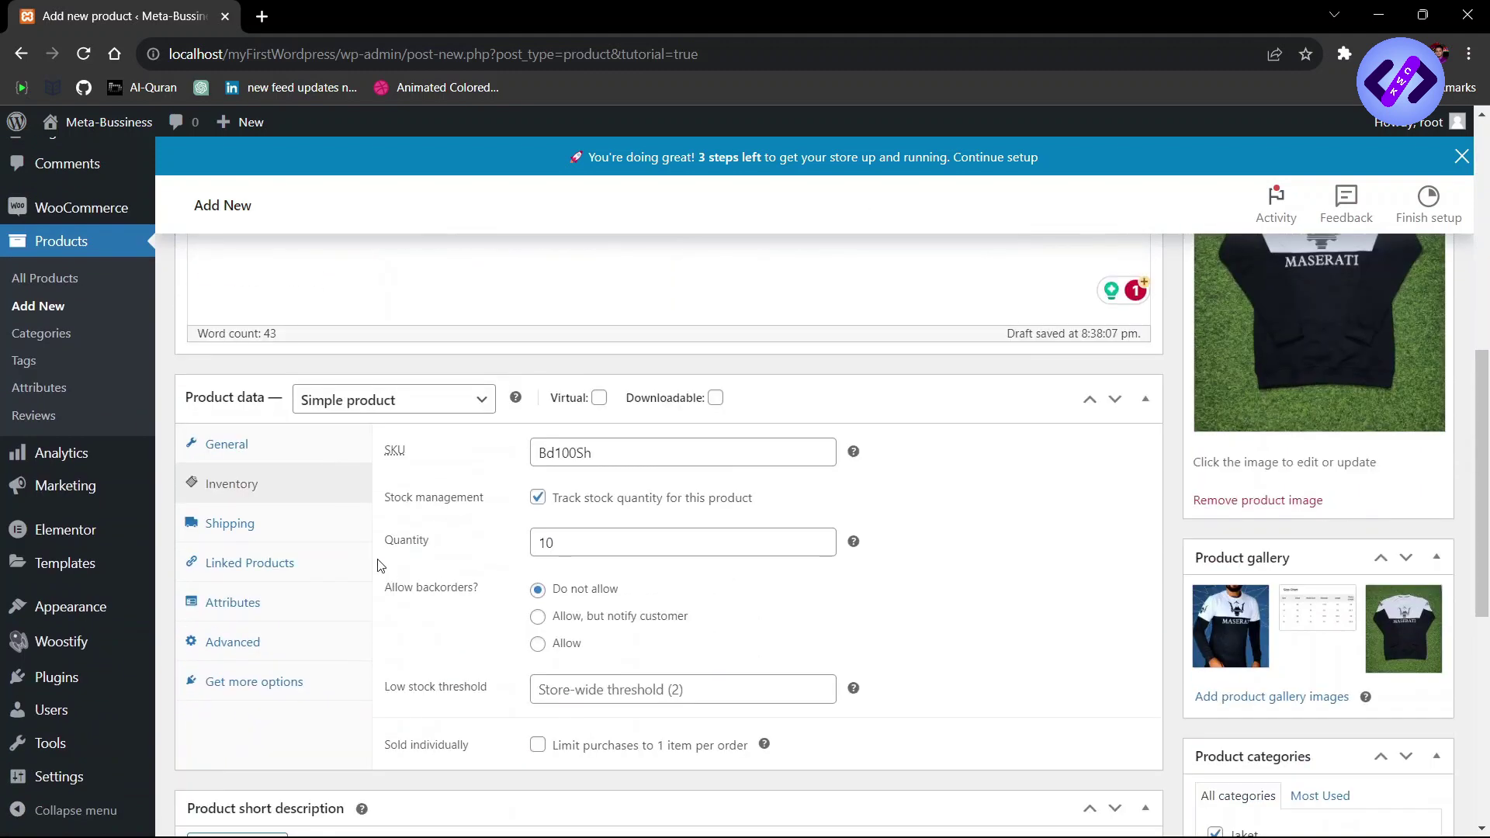
{"action": "left_click", "coordinate": [231, 524]}
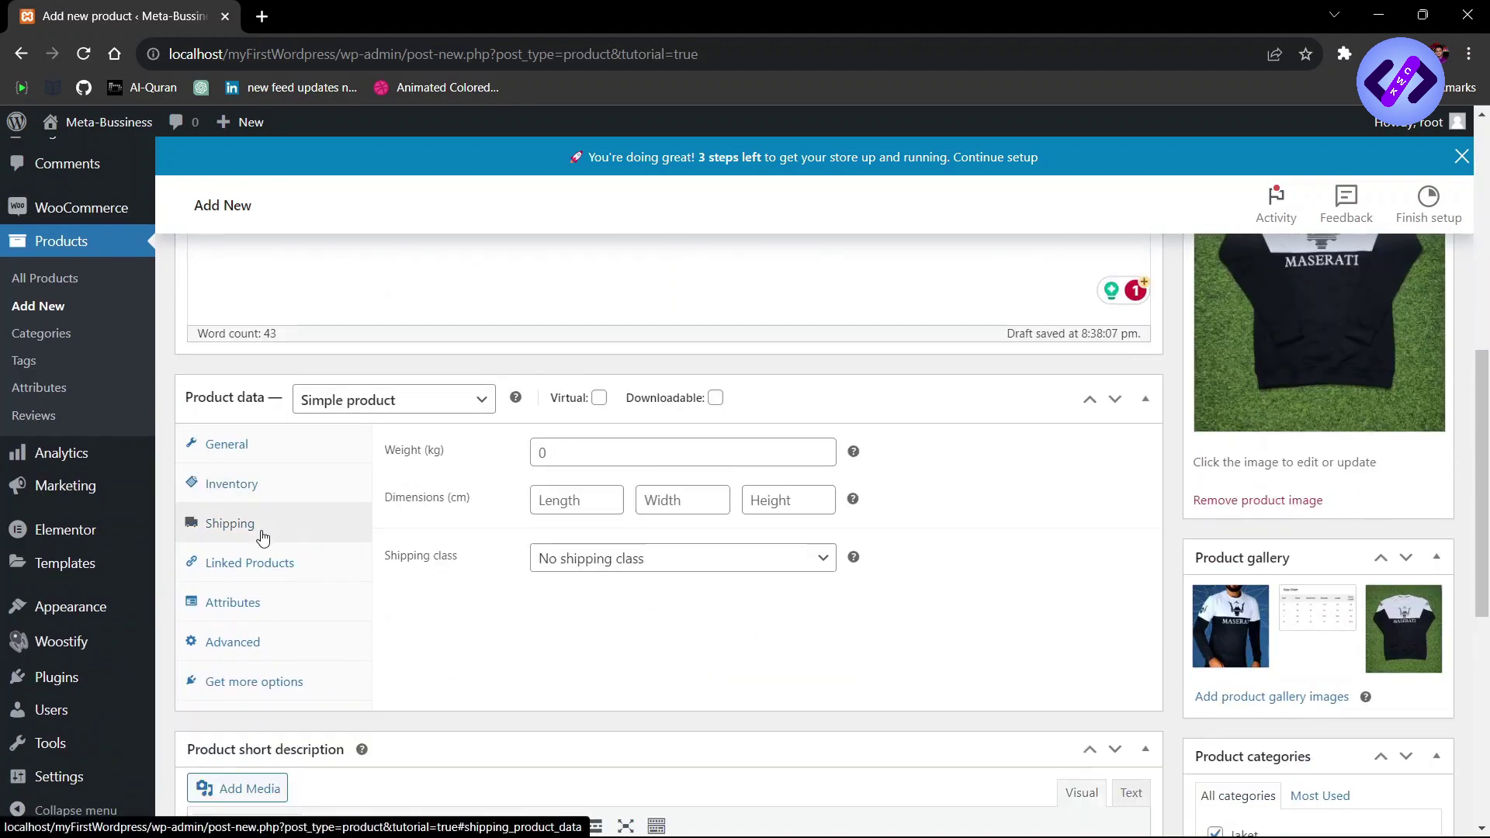
{"action": "left_click", "coordinate": [553, 450]}
{"action": "scroll", "coordinate": [574, 481], "scroll_direction": "down", "scroll_amount": 1}
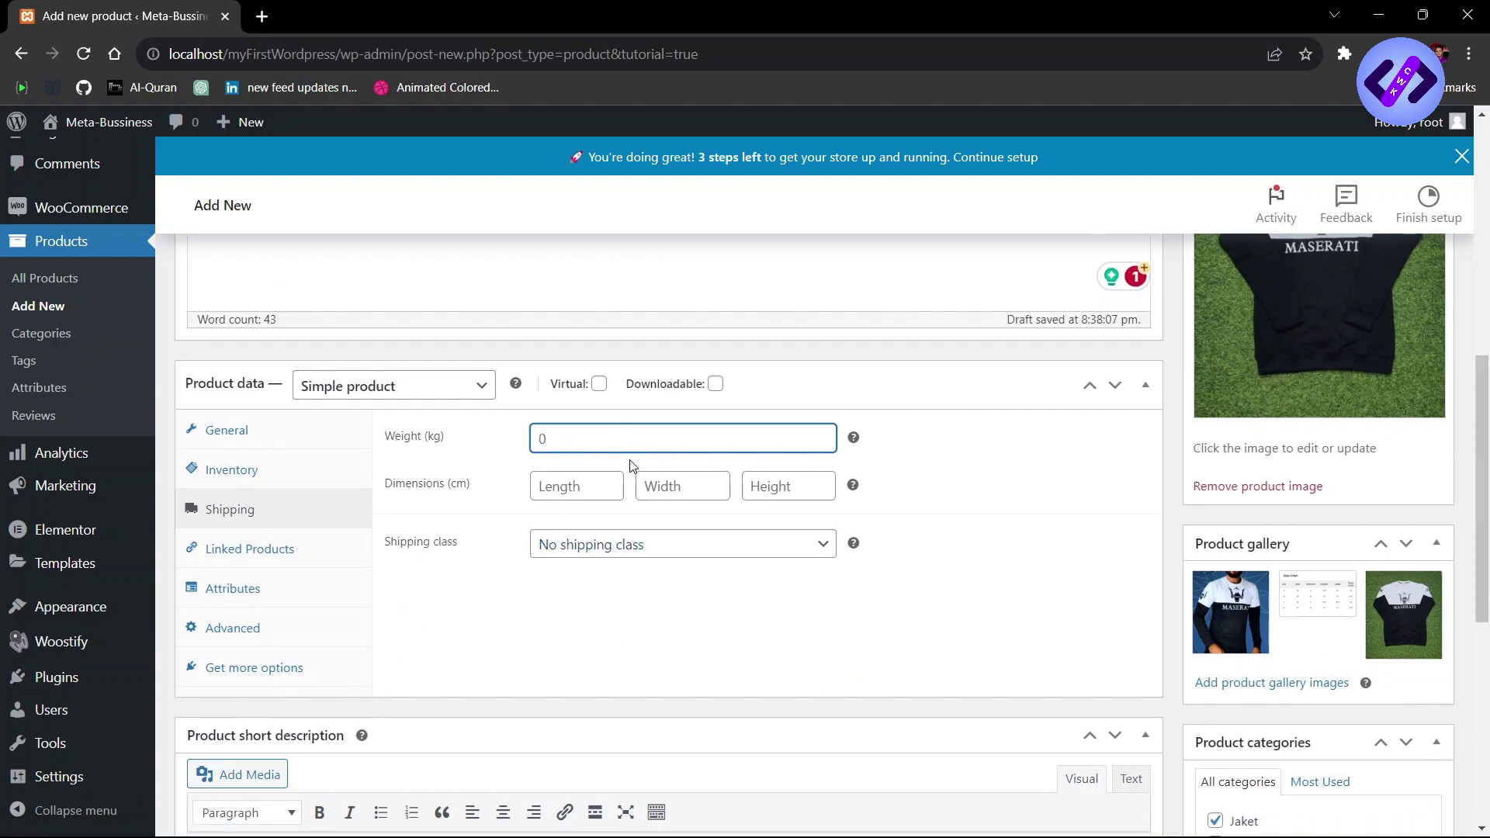
{"action": "left_click", "coordinate": [595, 496]}
{"action": "type", "text": "6"}
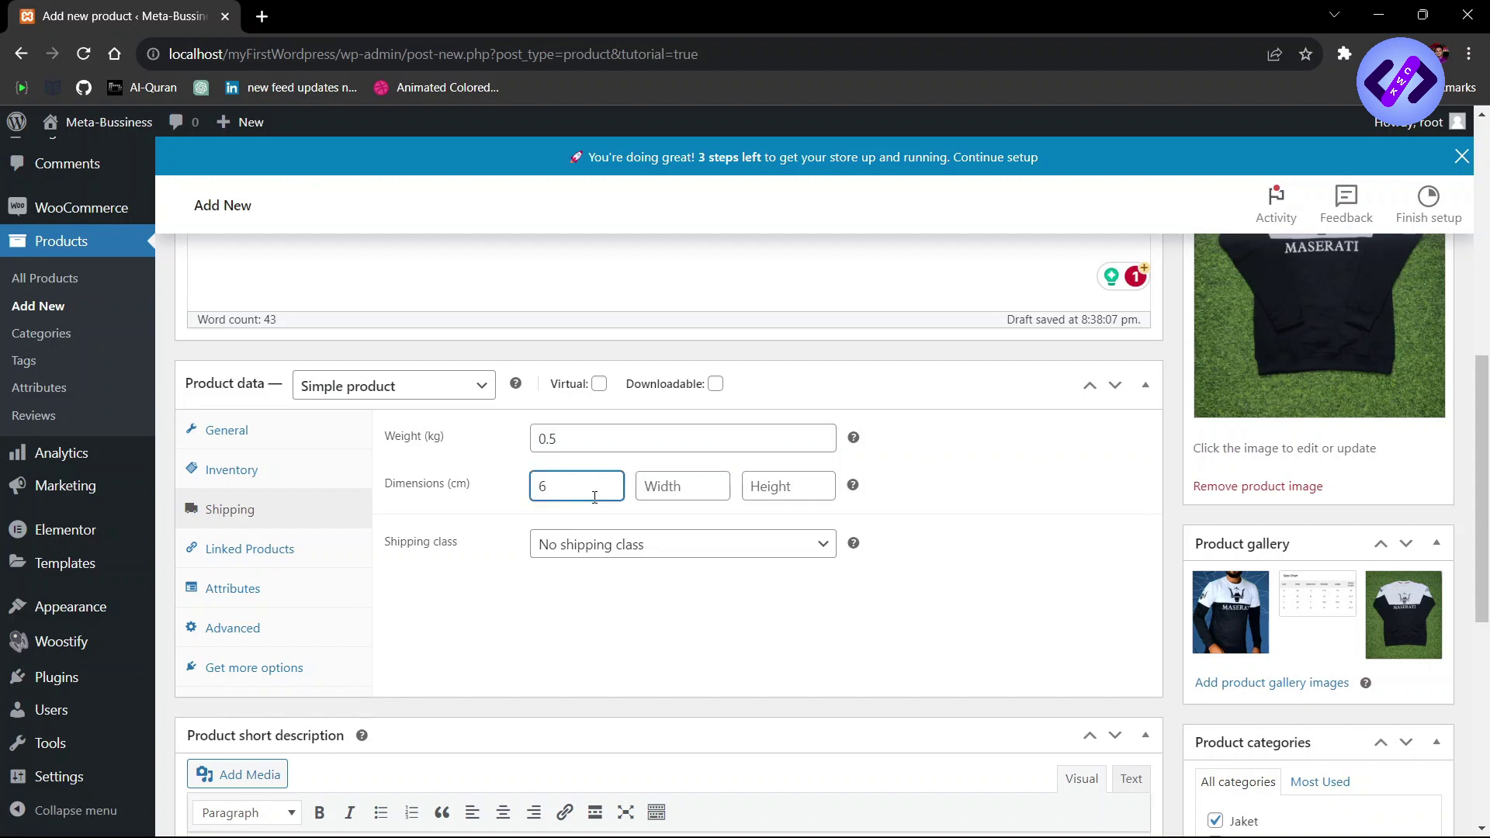
{"action": "left_click", "coordinate": [660, 476]}
{"action": "type", "text": "4"}
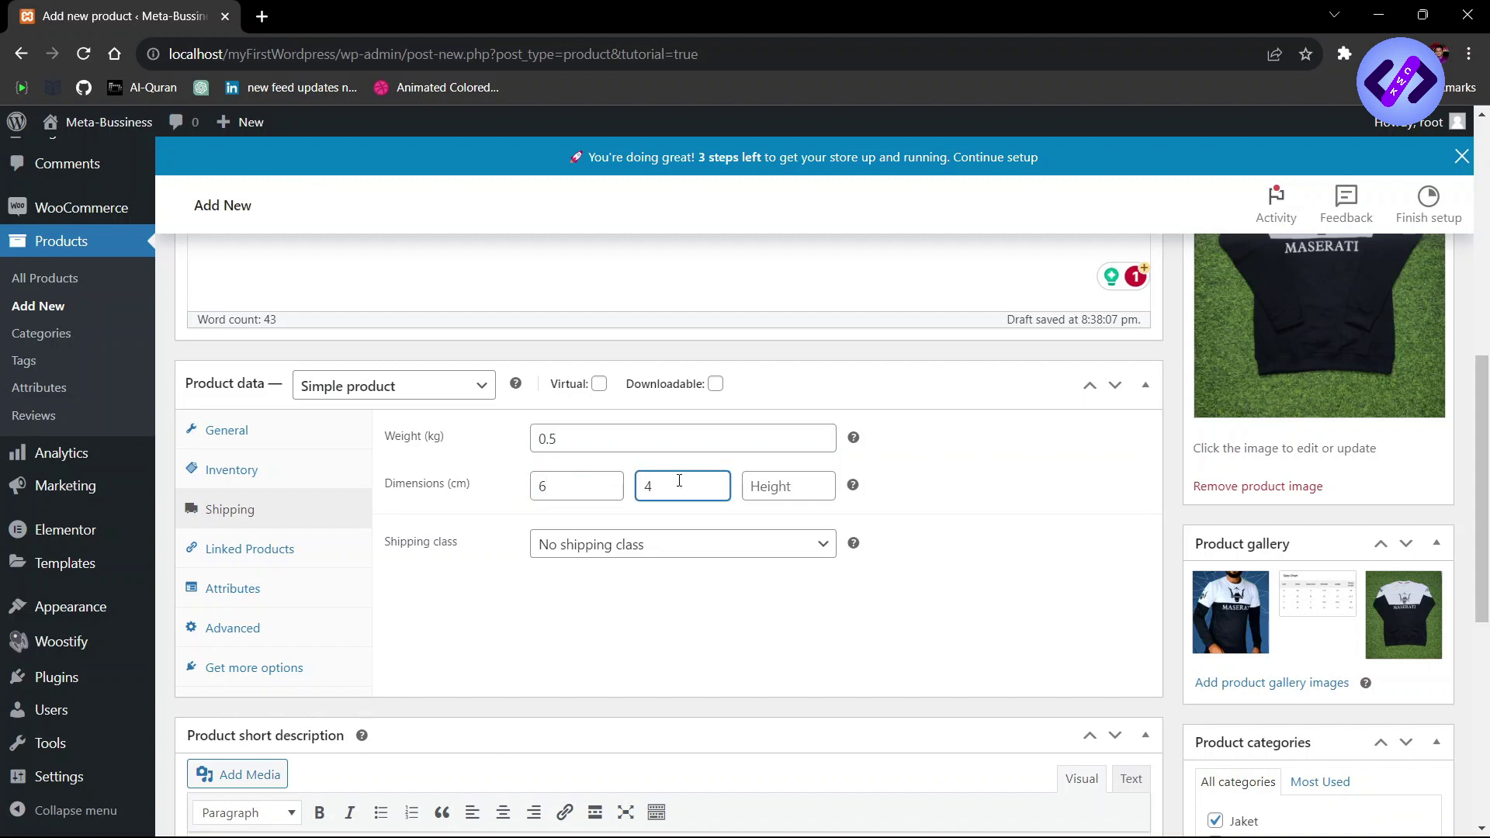
{"action": "left_click", "coordinate": [760, 482]}
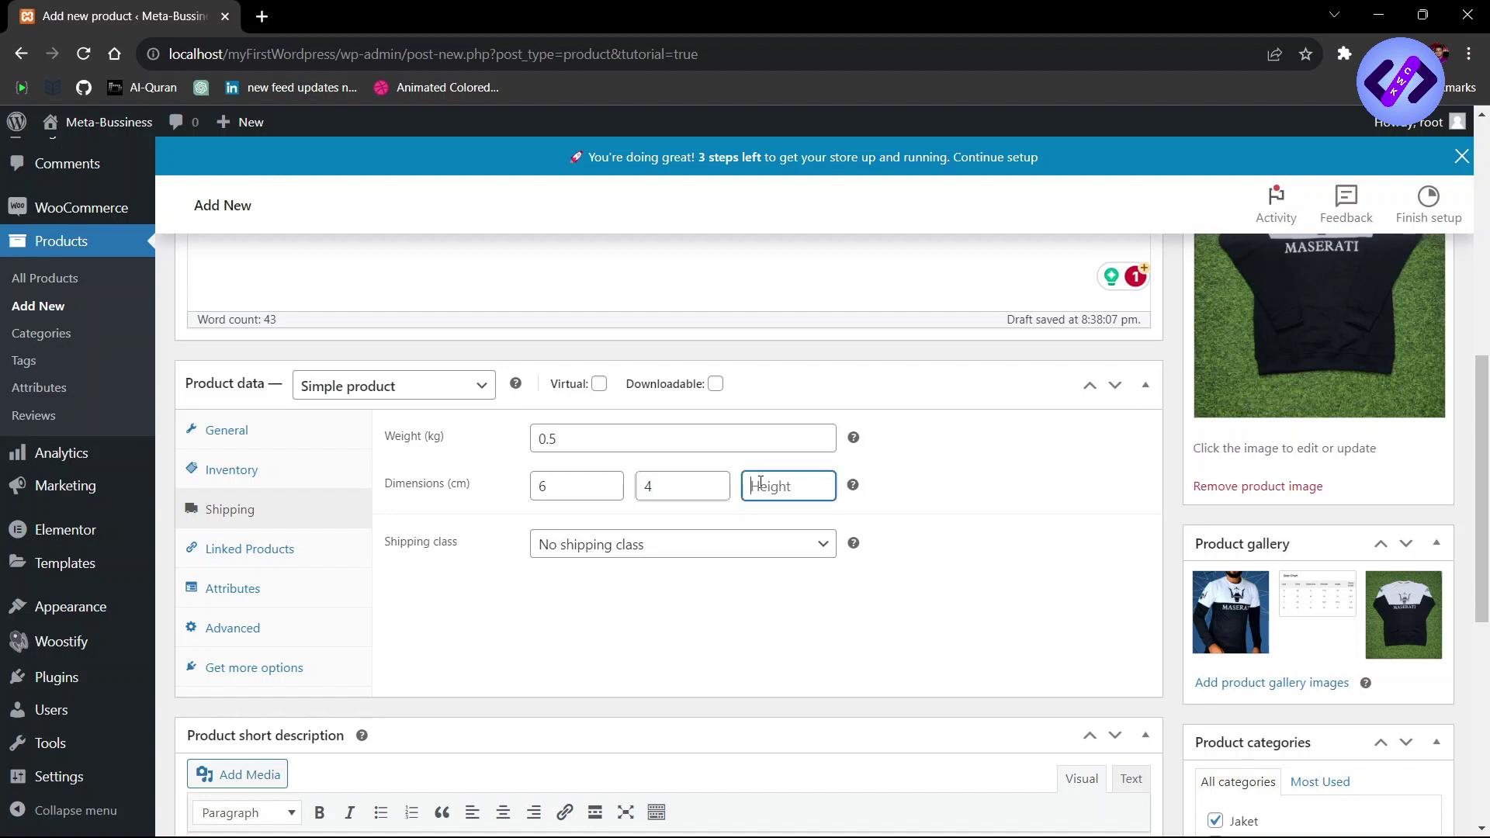
{"action": "type", "text": "6.6"}
{"action": "scroll", "coordinate": [699, 496], "scroll_direction": "down", "scroll_amount": 1}
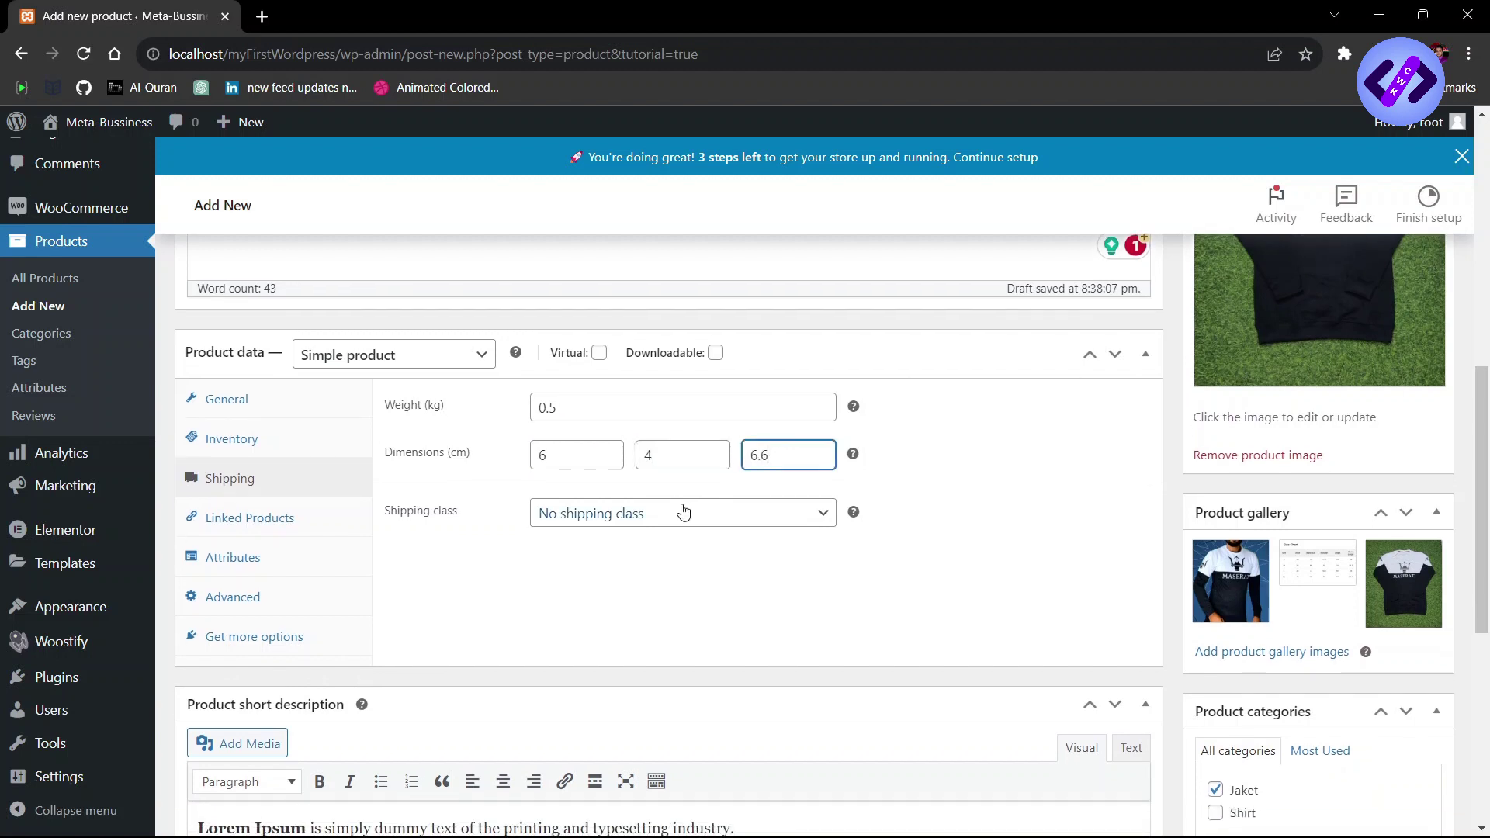
Step: Set the product's shipping class to Furniture
{"action": "left_click", "coordinate": [668, 513]}
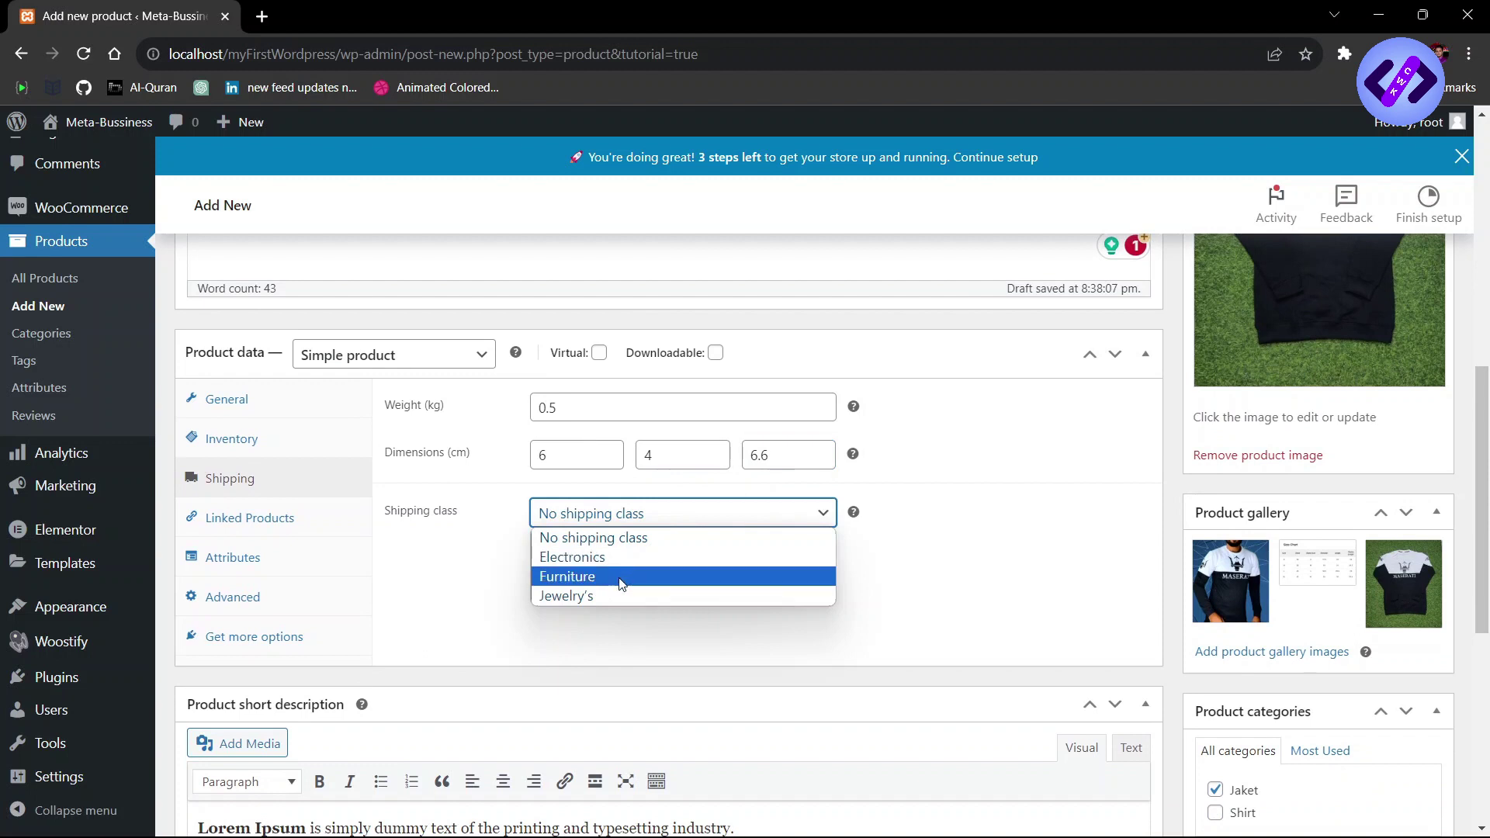
{"action": "left_click", "coordinate": [430, 528]}
{"action": "left_click", "coordinate": [602, 520]}
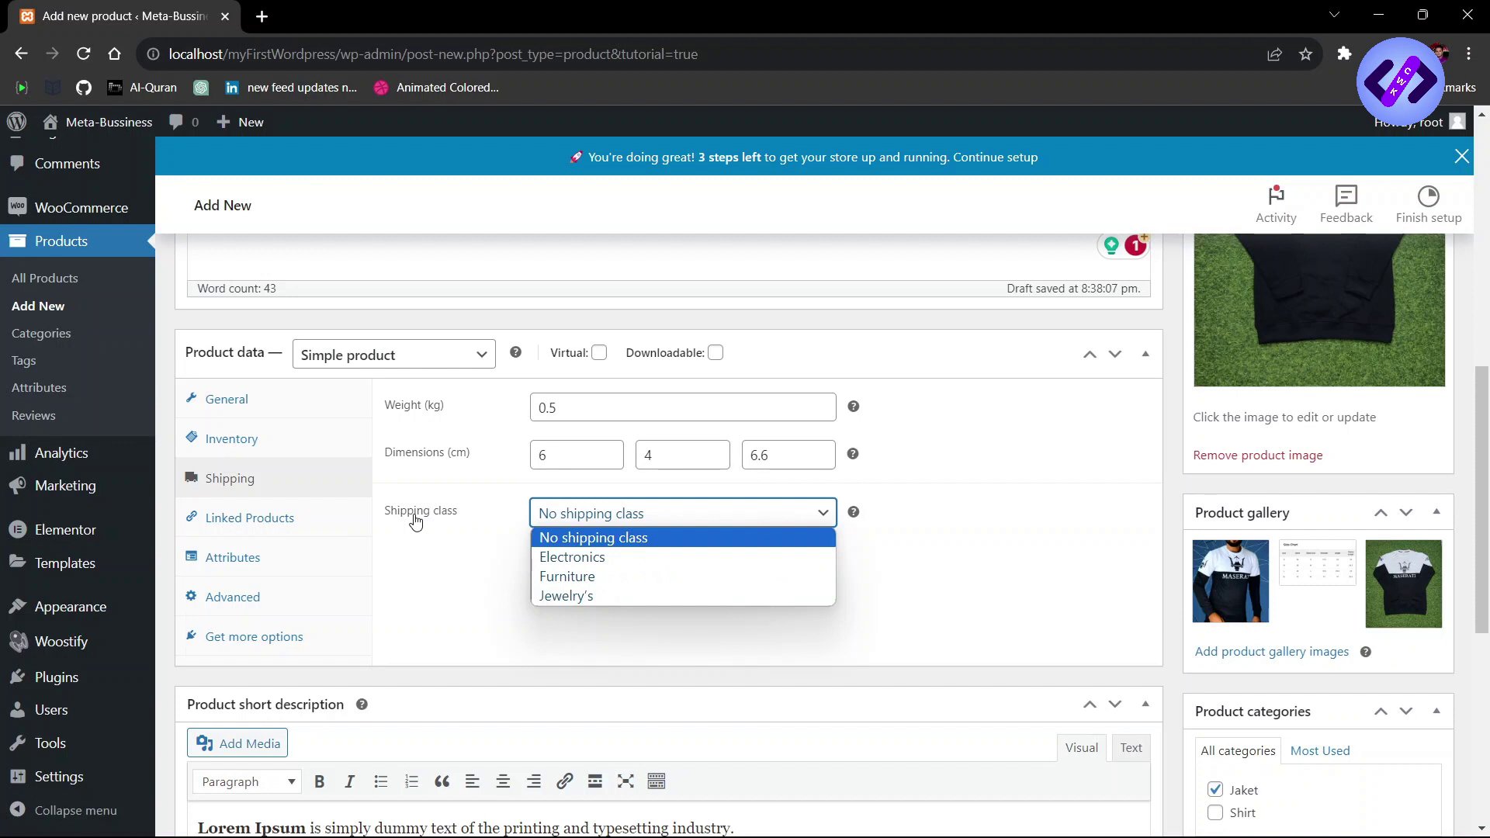
{"action": "scroll", "coordinate": [415, 521], "scroll_direction": "down", "scroll_amount": 3}
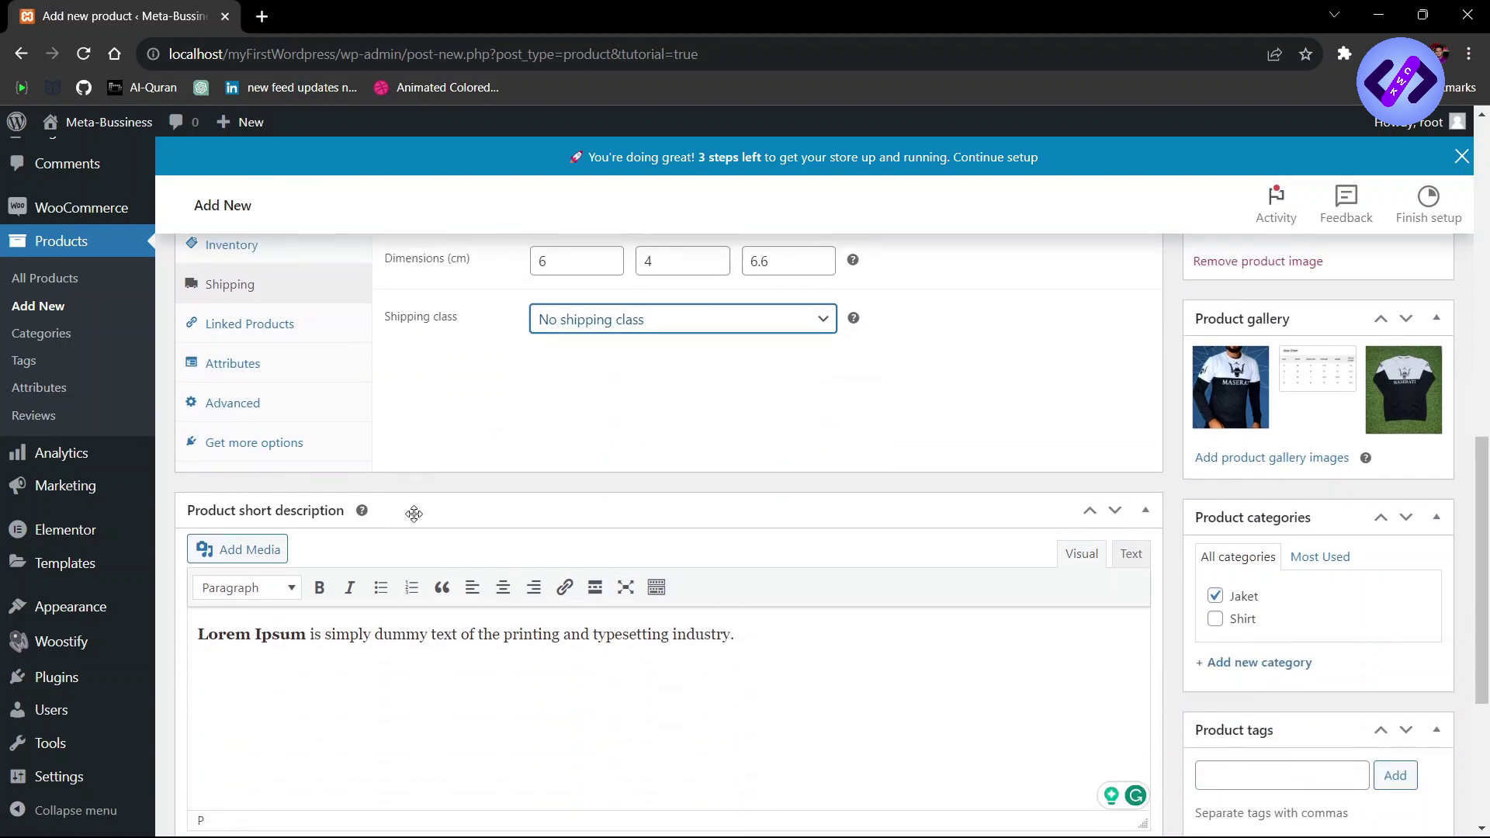
{"action": "left_click", "coordinate": [570, 319]}
{"action": "left_click", "coordinate": [566, 382]}
Step: Examine the product's linked products, attributes, advanced settings and recommended extensions
{"action": "scroll", "coordinate": [566, 383], "scroll_direction": "up", "scroll_amount": 1}
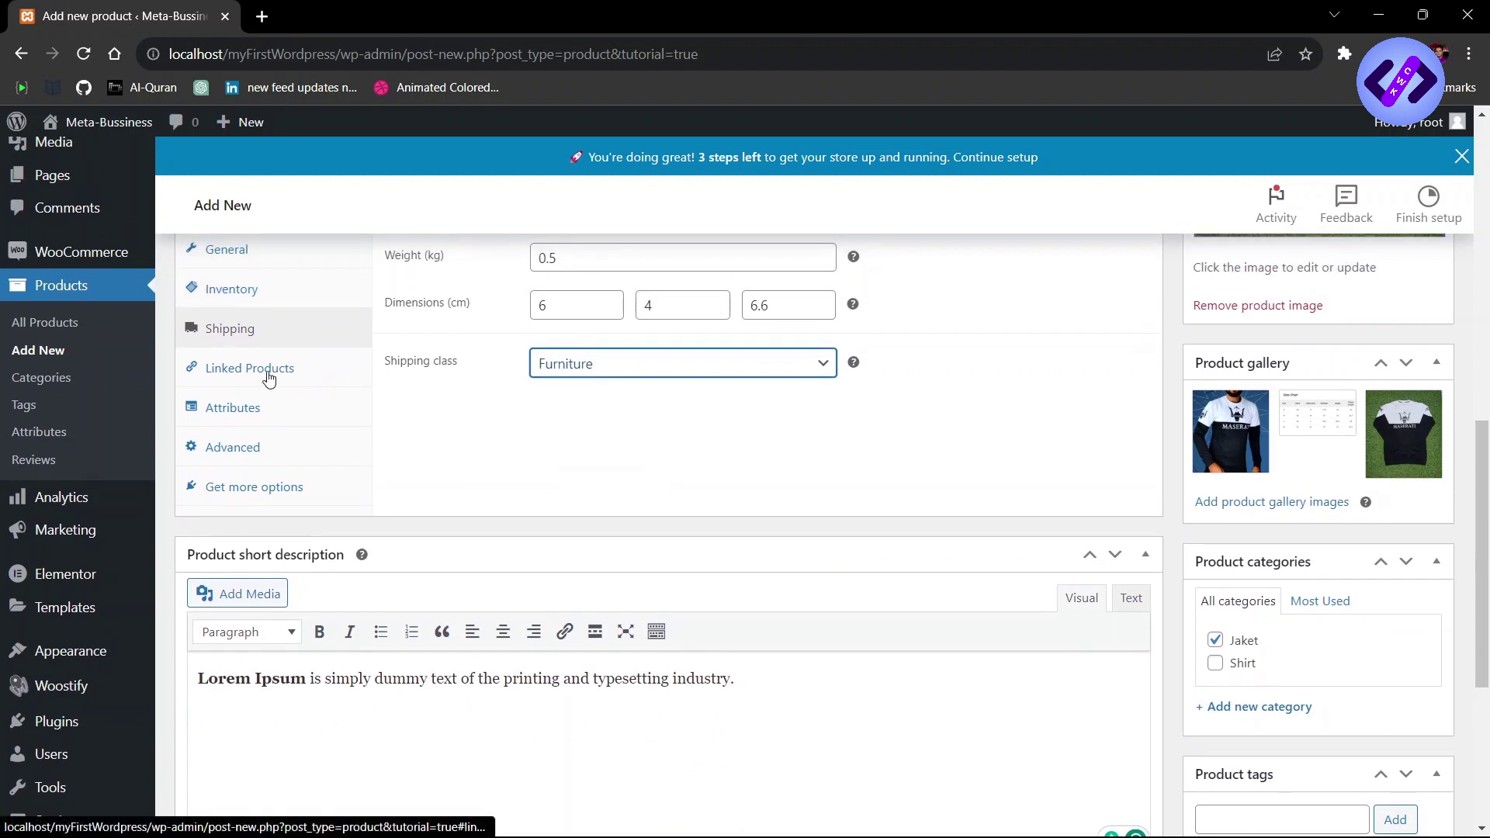
{"action": "left_click", "coordinate": [268, 376]}
{"action": "scroll", "coordinate": [579, 389], "scroll_direction": "up", "scroll_amount": 2}
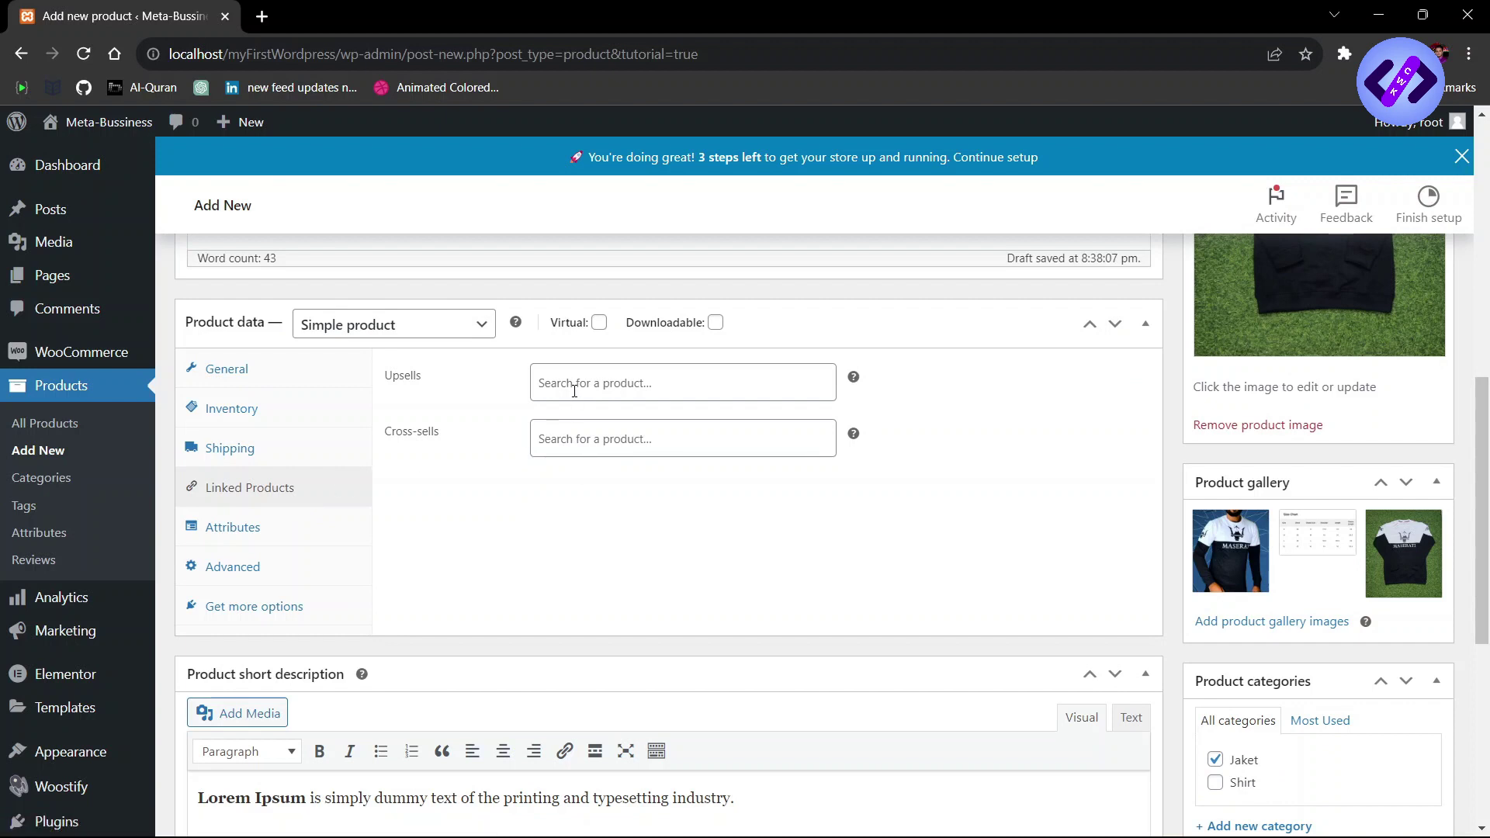
{"action": "scroll", "coordinate": [283, 525], "scroll_direction": "down", "scroll_amount": 1}
{"action": "left_click", "coordinate": [238, 524]}
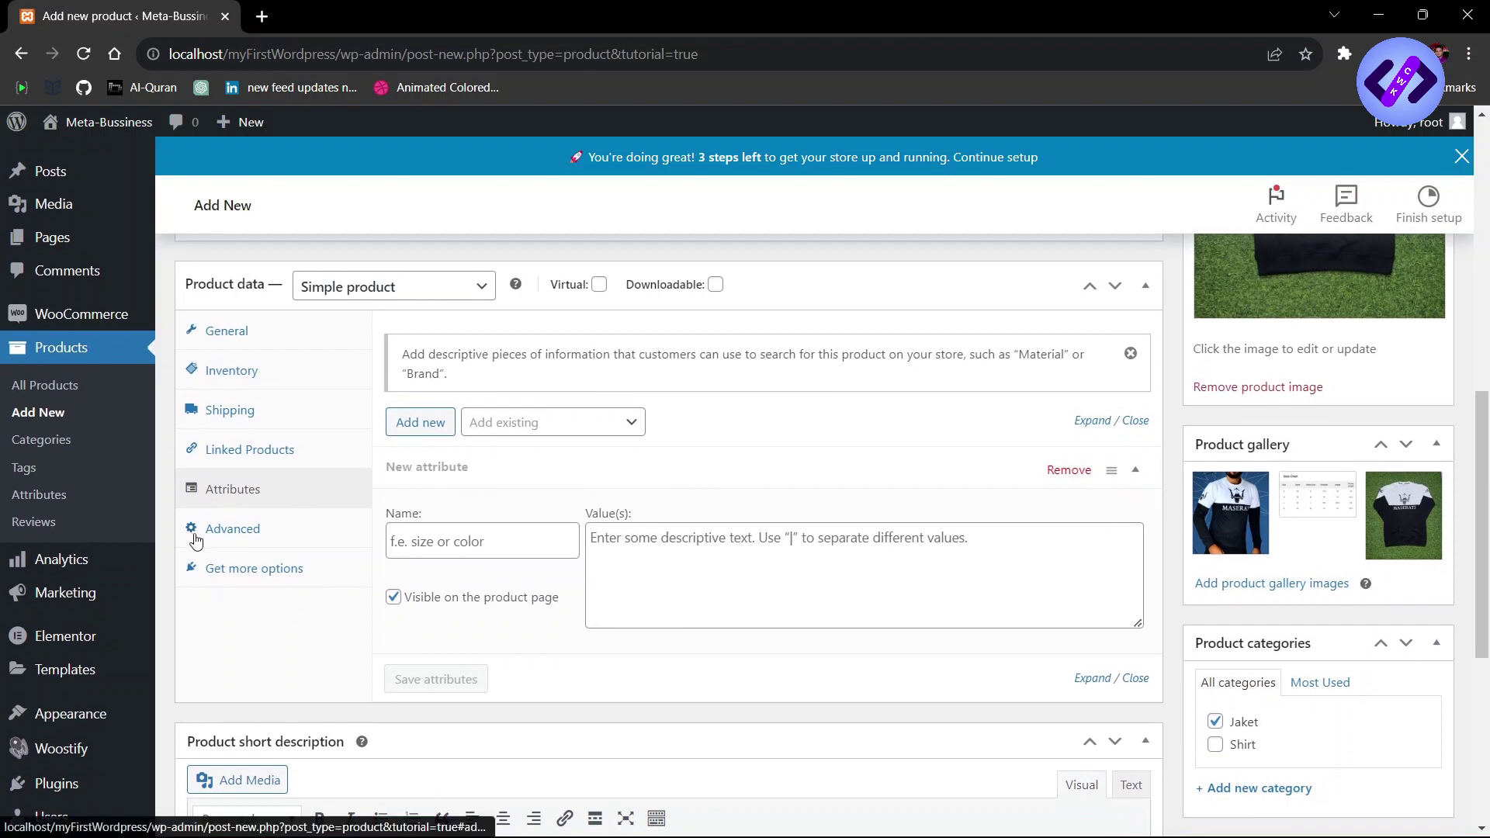
{"action": "left_click", "coordinate": [196, 541]}
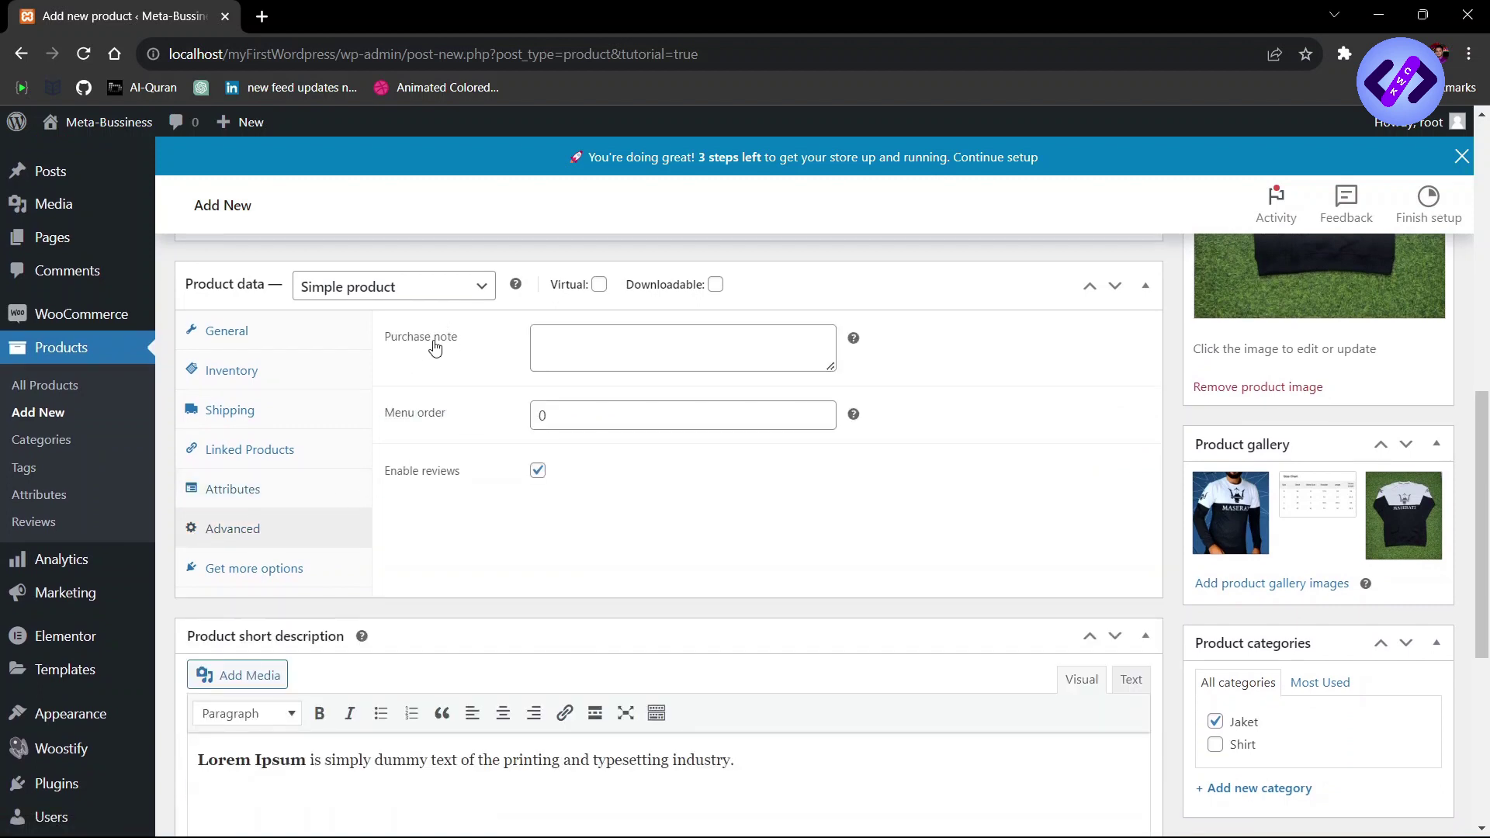
{"action": "scroll", "coordinate": [423, 444], "scroll_direction": "down", "scroll_amount": 1}
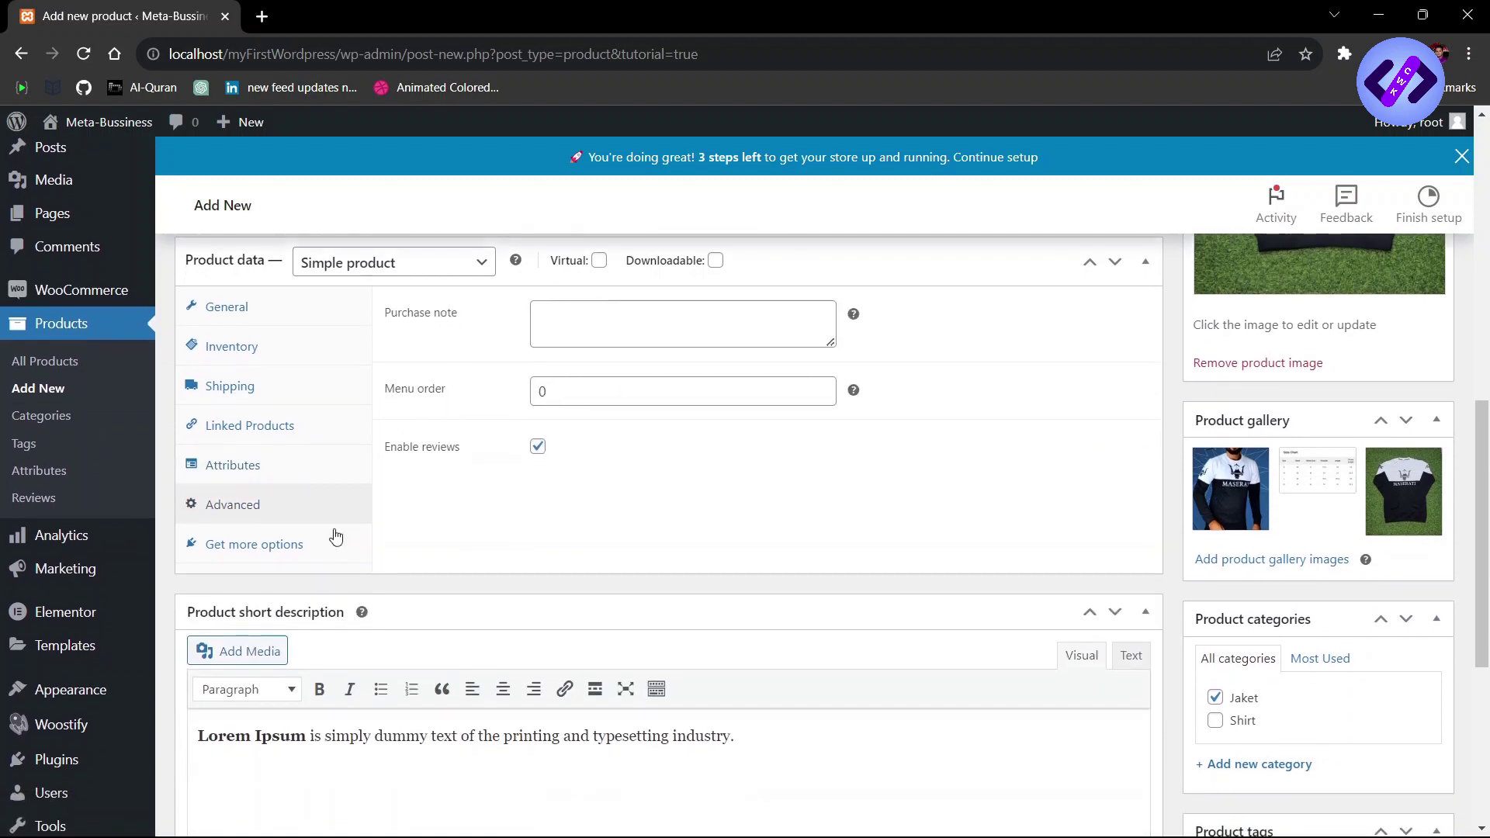
{"action": "left_click", "coordinate": [239, 550]}
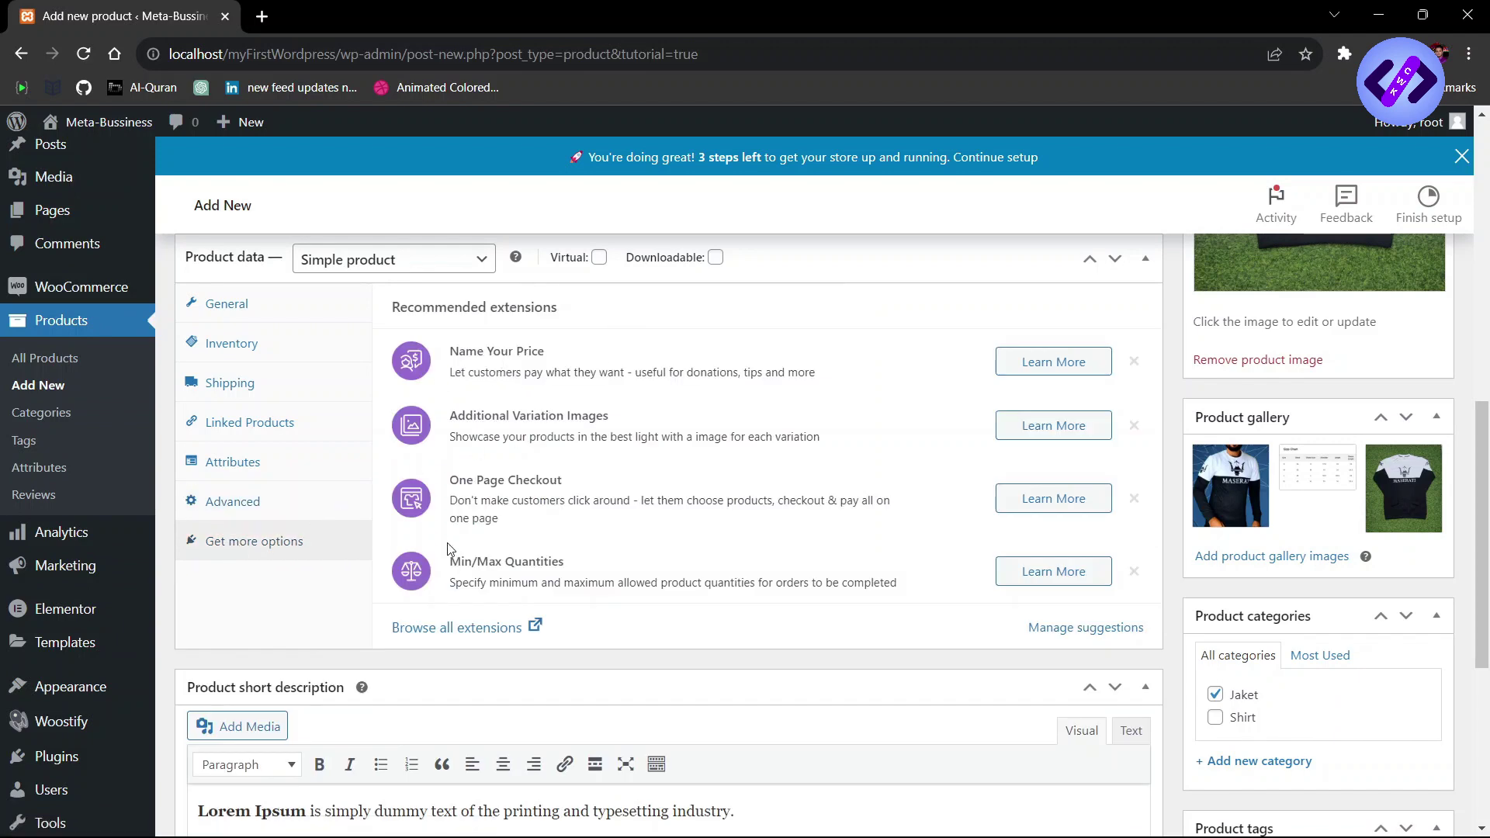
Step: Publish the product and open a preview of its store page
{"action": "scroll", "coordinate": [419, 463], "scroll_direction": "up", "scroll_amount": 8}
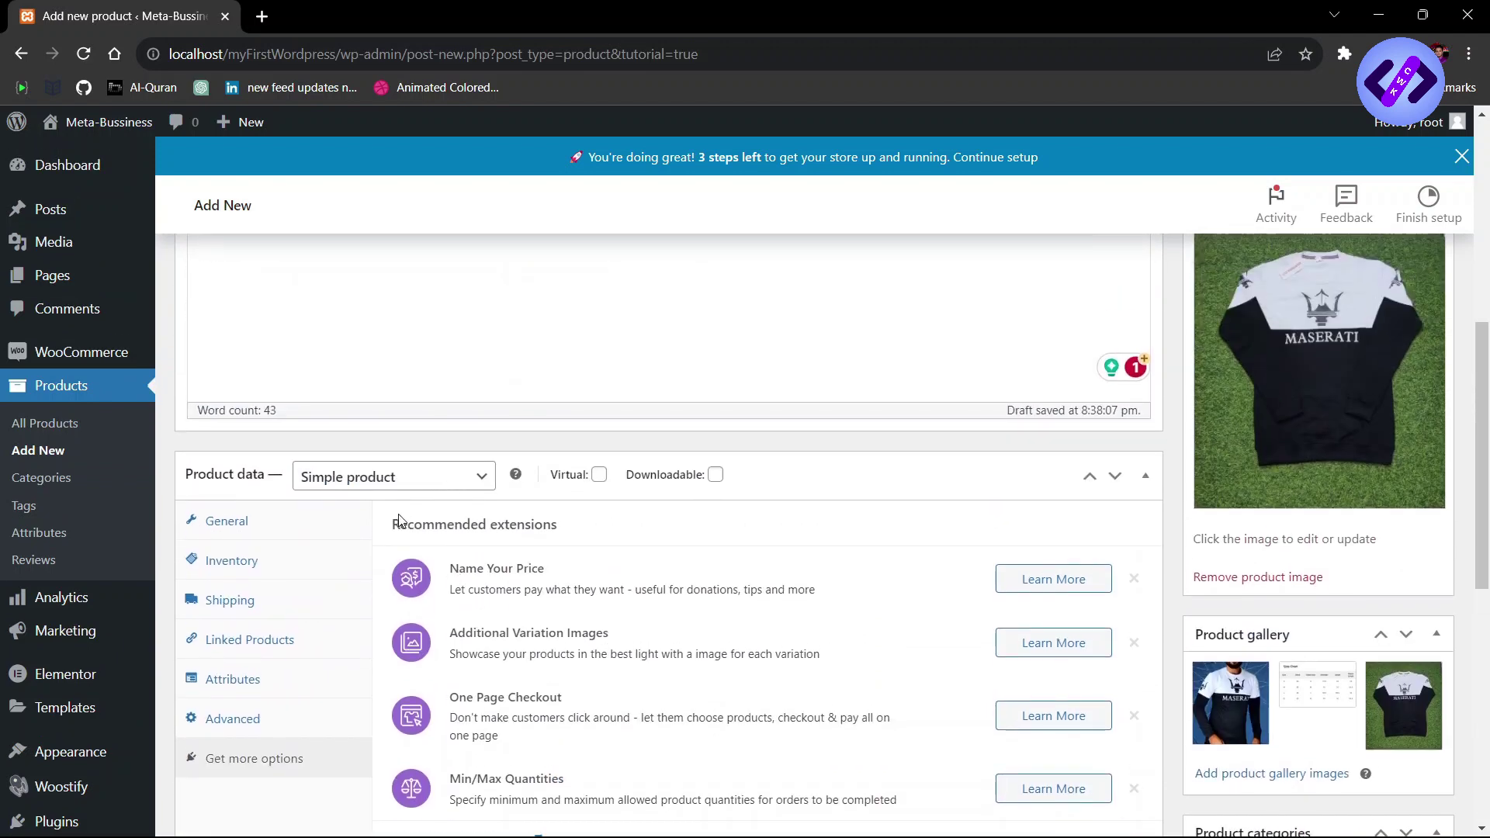
{"action": "scroll", "coordinate": [697, 485], "scroll_direction": "up", "scroll_amount": 2}
{"action": "scroll", "coordinate": [696, 486], "scroll_direction": "down", "scroll_amount": 15}
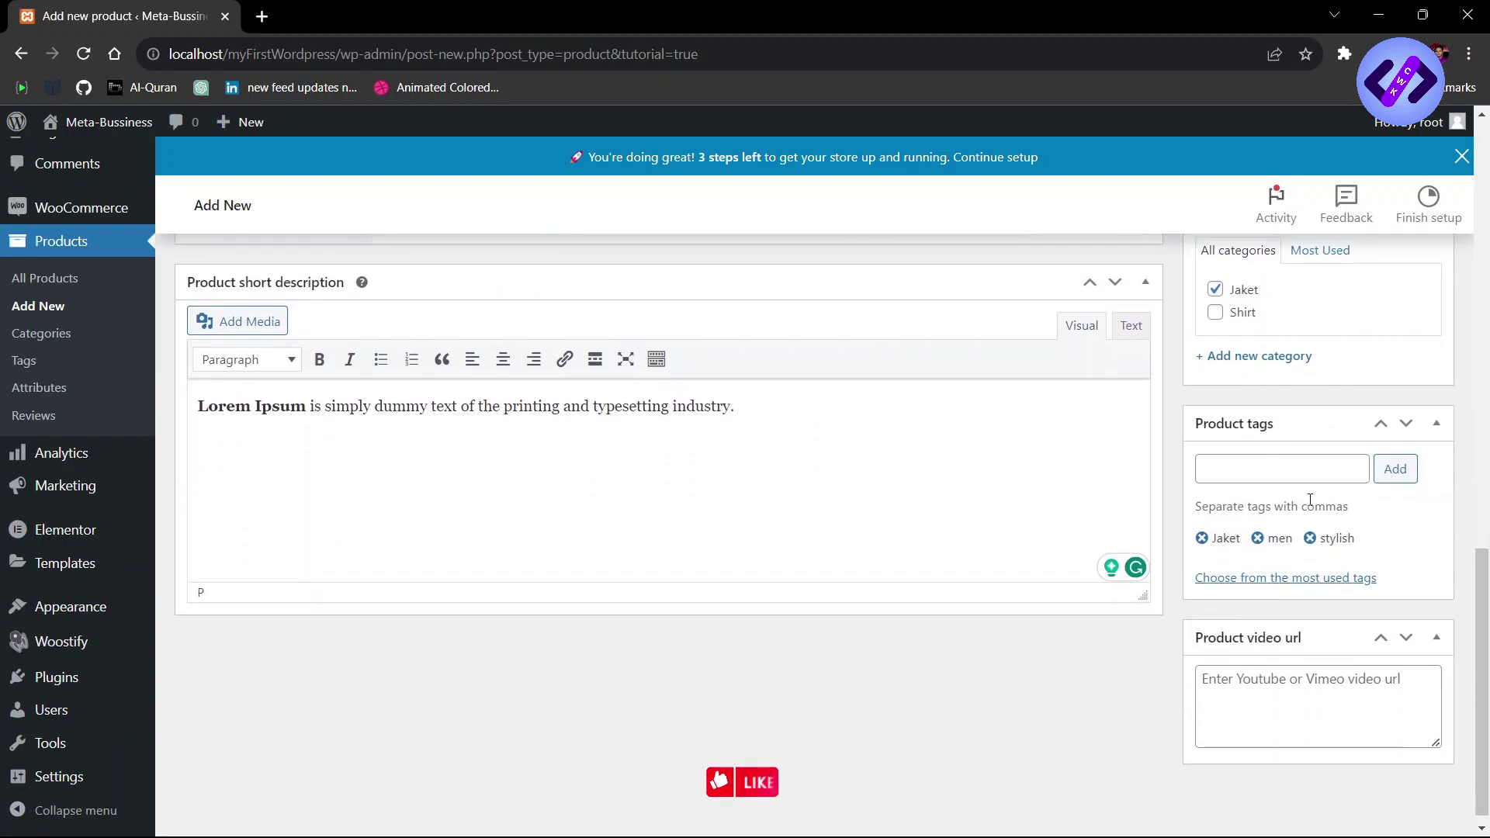
{"action": "scroll", "coordinate": [1241, 543], "scroll_direction": "up", "scroll_amount": 6}
{"action": "scroll", "coordinate": [1347, 410], "scroll_direction": "up", "scroll_amount": 5}
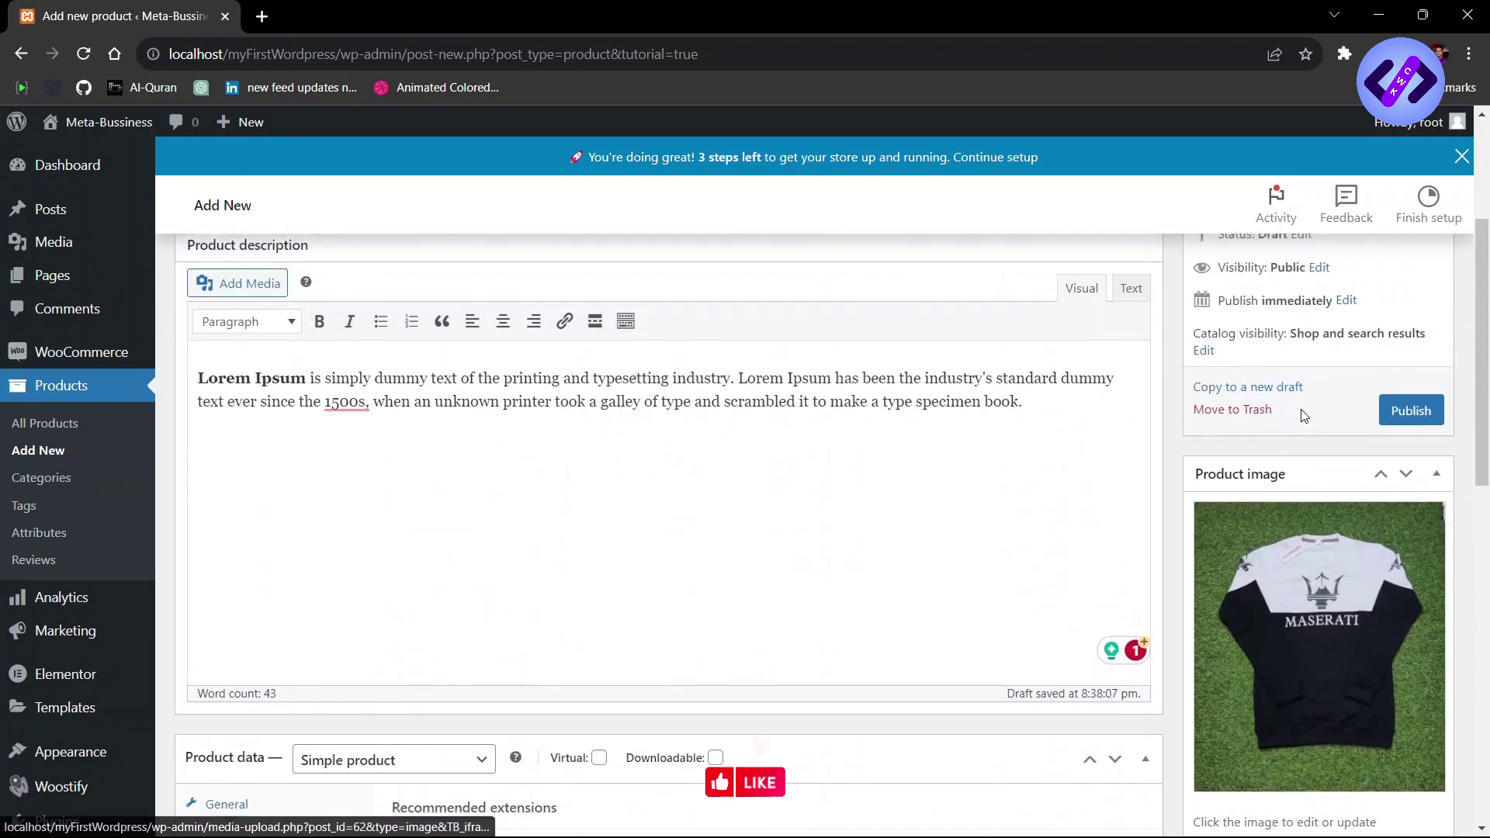
{"action": "left_click", "coordinate": [1416, 428]}
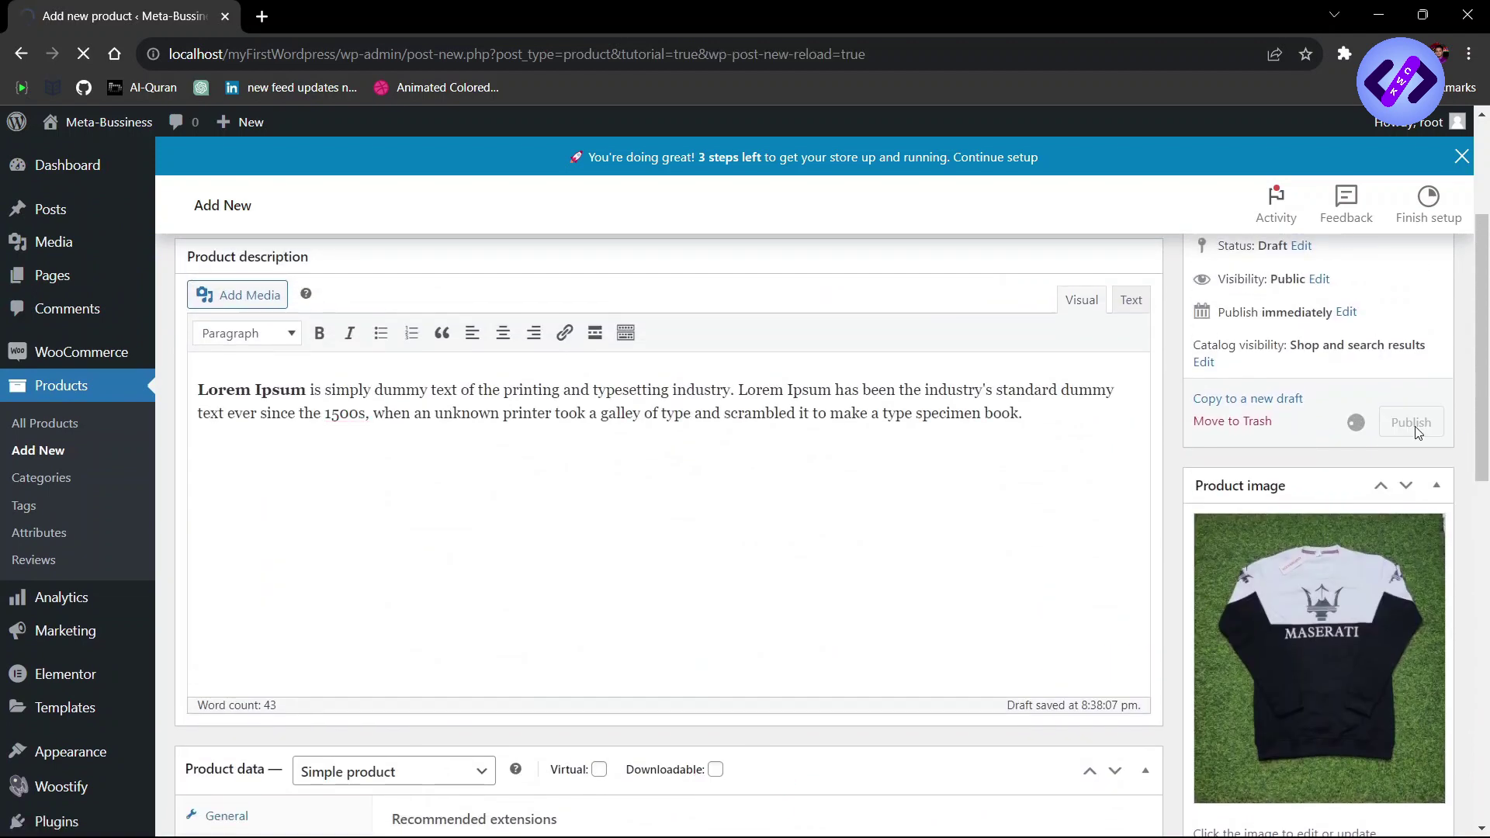
{"action": "scroll", "coordinate": [1417, 432], "scroll_direction": "up", "scroll_amount": 2}
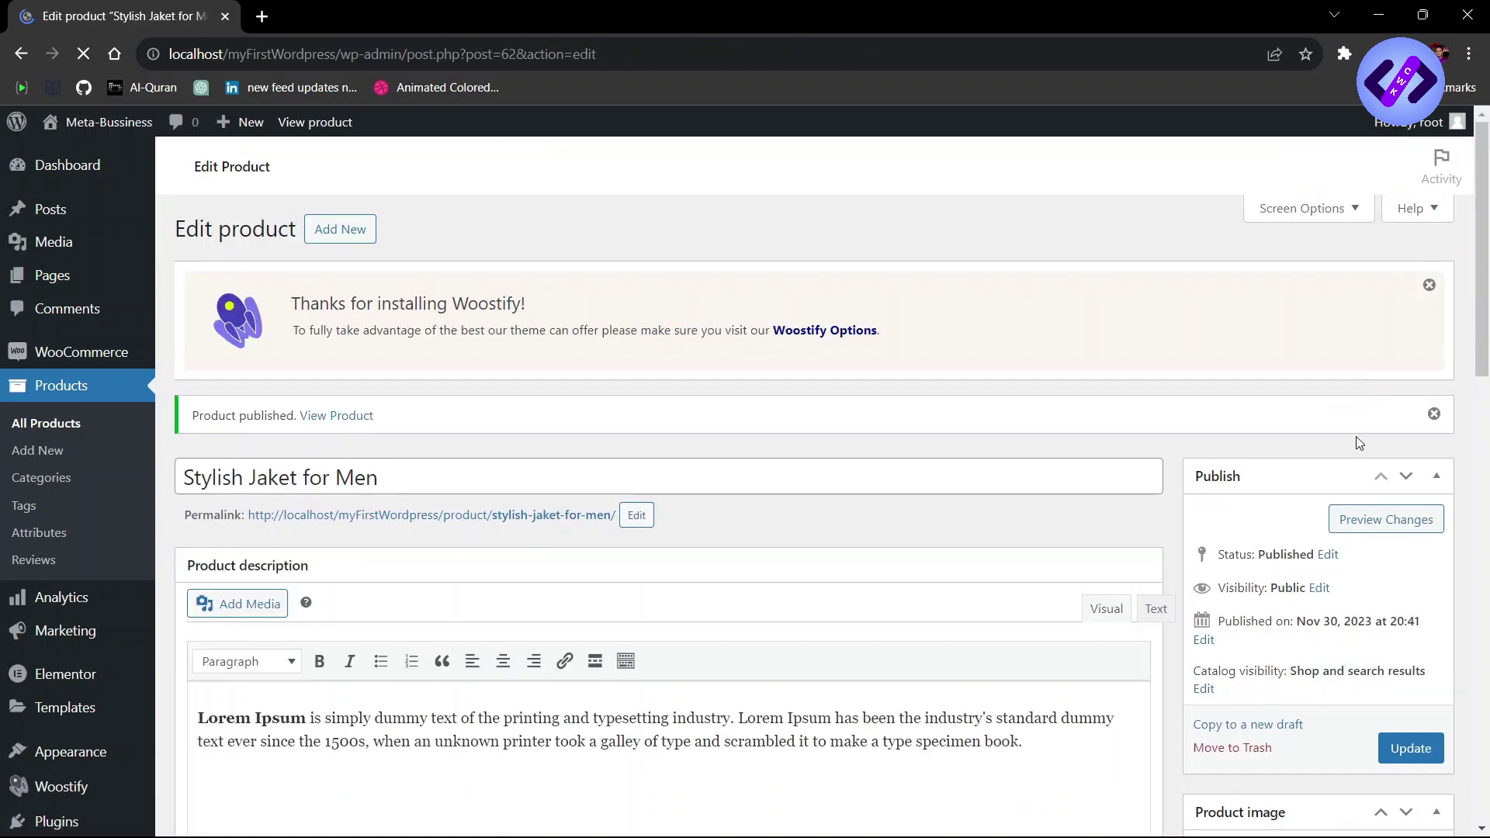
{"action": "left_click", "coordinate": [1355, 534]}
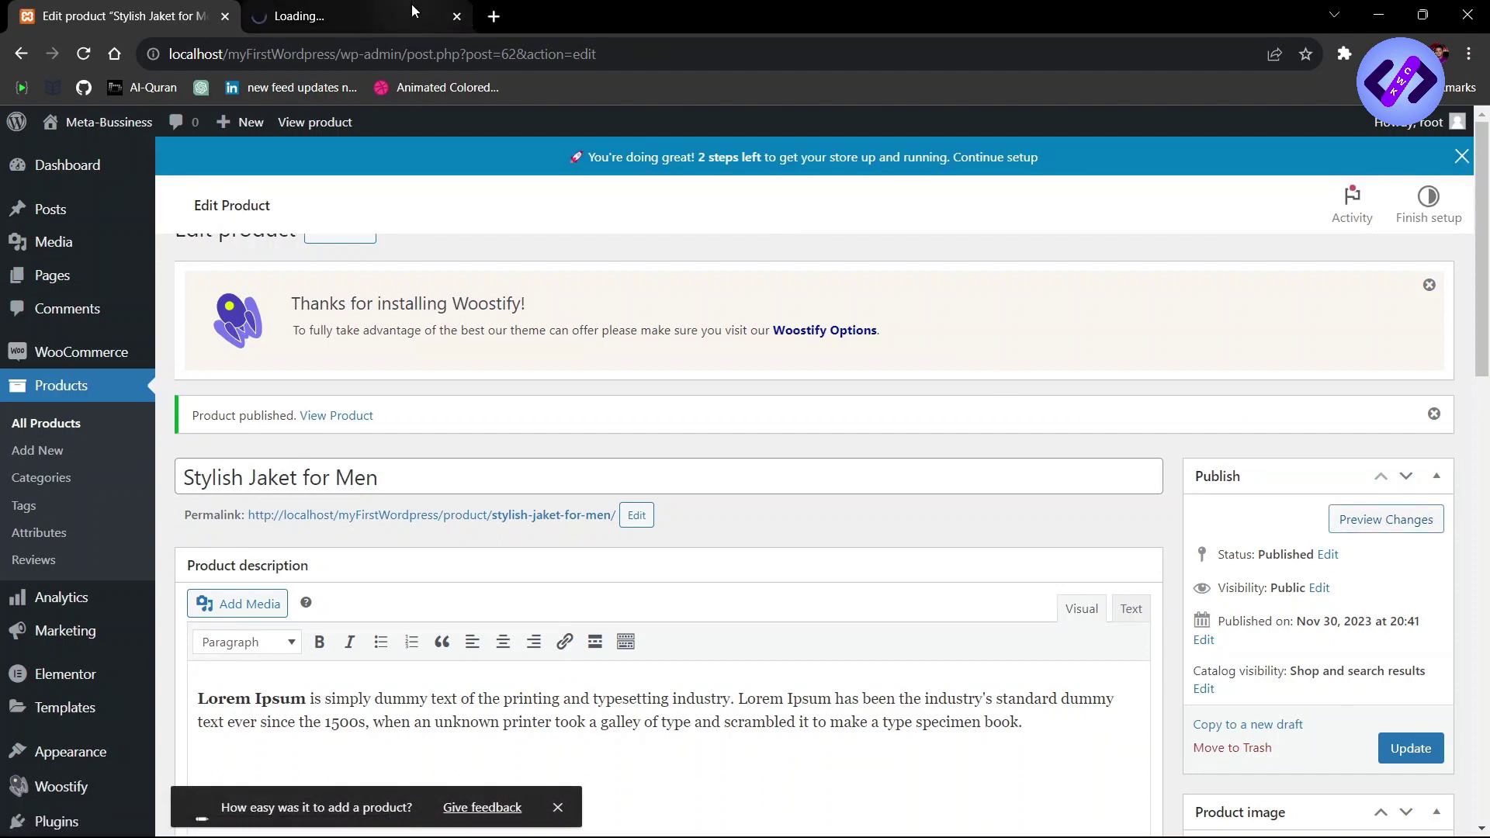
Step: Examine the product's store page, checking its title, prices, short description and stock notice
{"action": "left_click", "coordinate": [384, 16]}
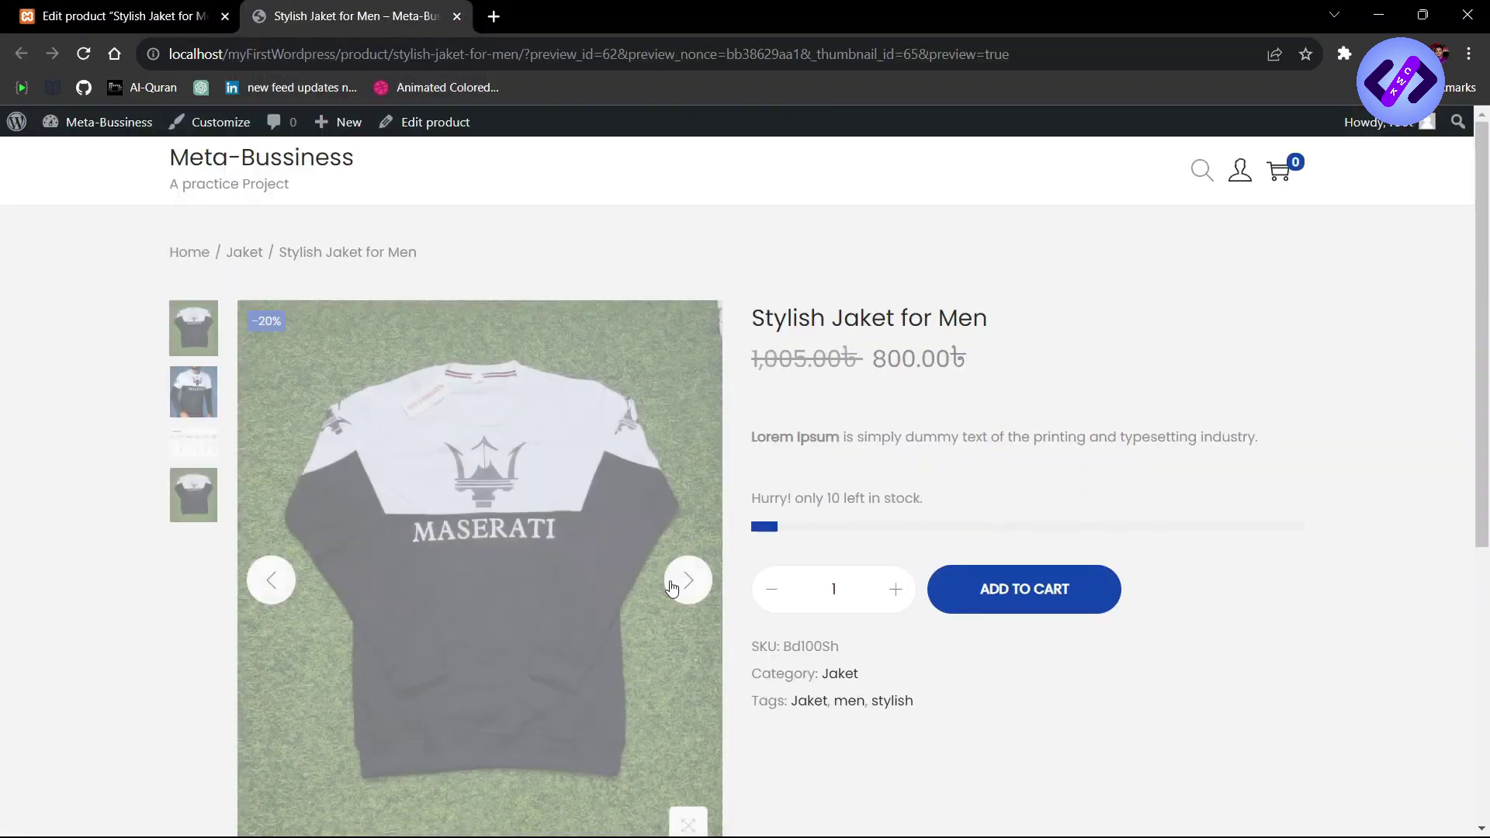
{"action": "scroll", "coordinate": [1054, 714], "scroll_direction": "down", "scroll_amount": 3}
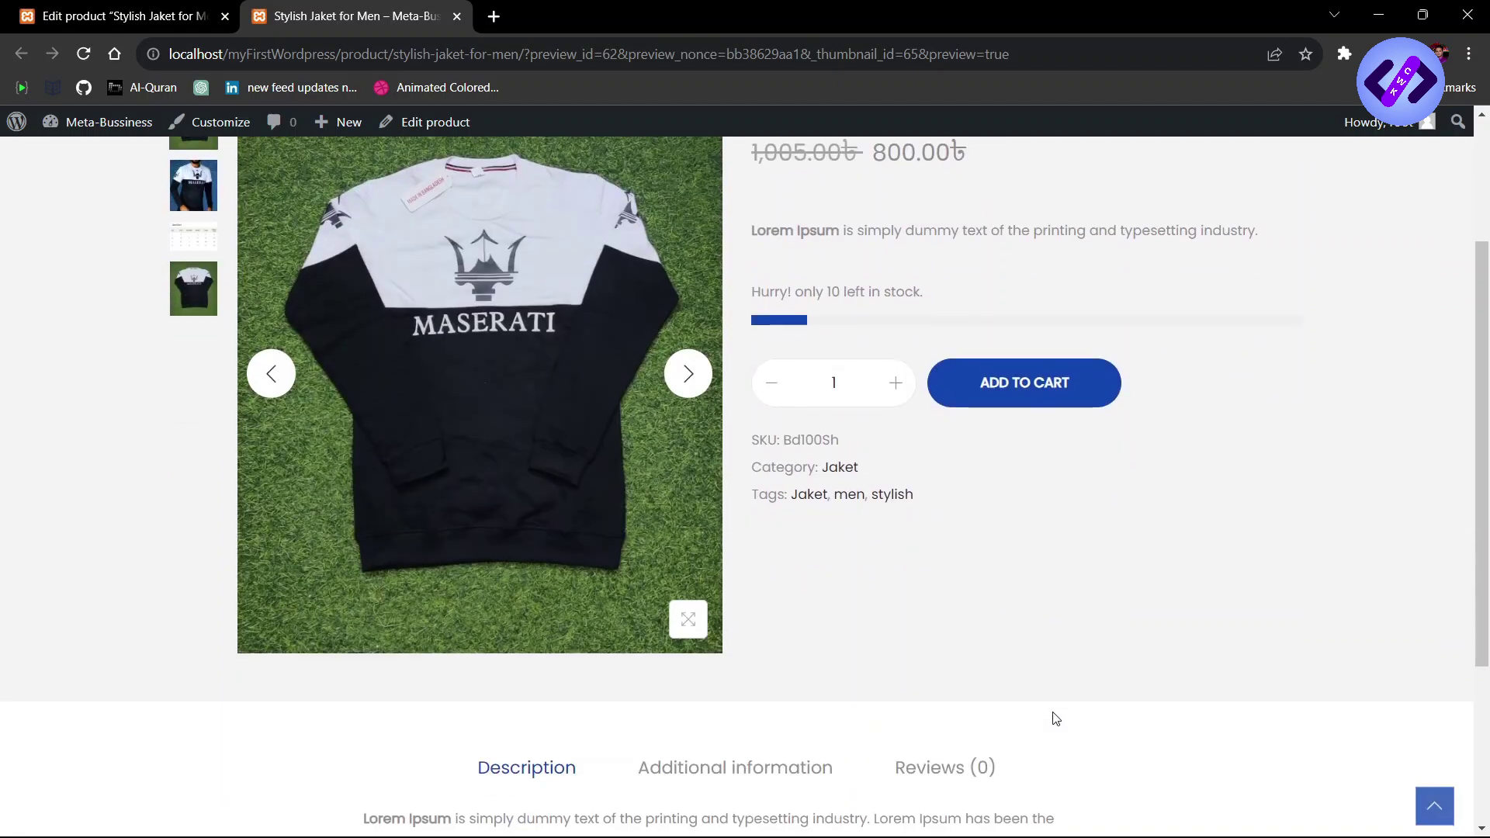
{"action": "scroll", "coordinate": [1054, 714], "scroll_direction": "up", "scroll_amount": 1}
{"action": "scroll", "coordinate": [982, 222], "scroll_direction": "up", "scroll_amount": 1}
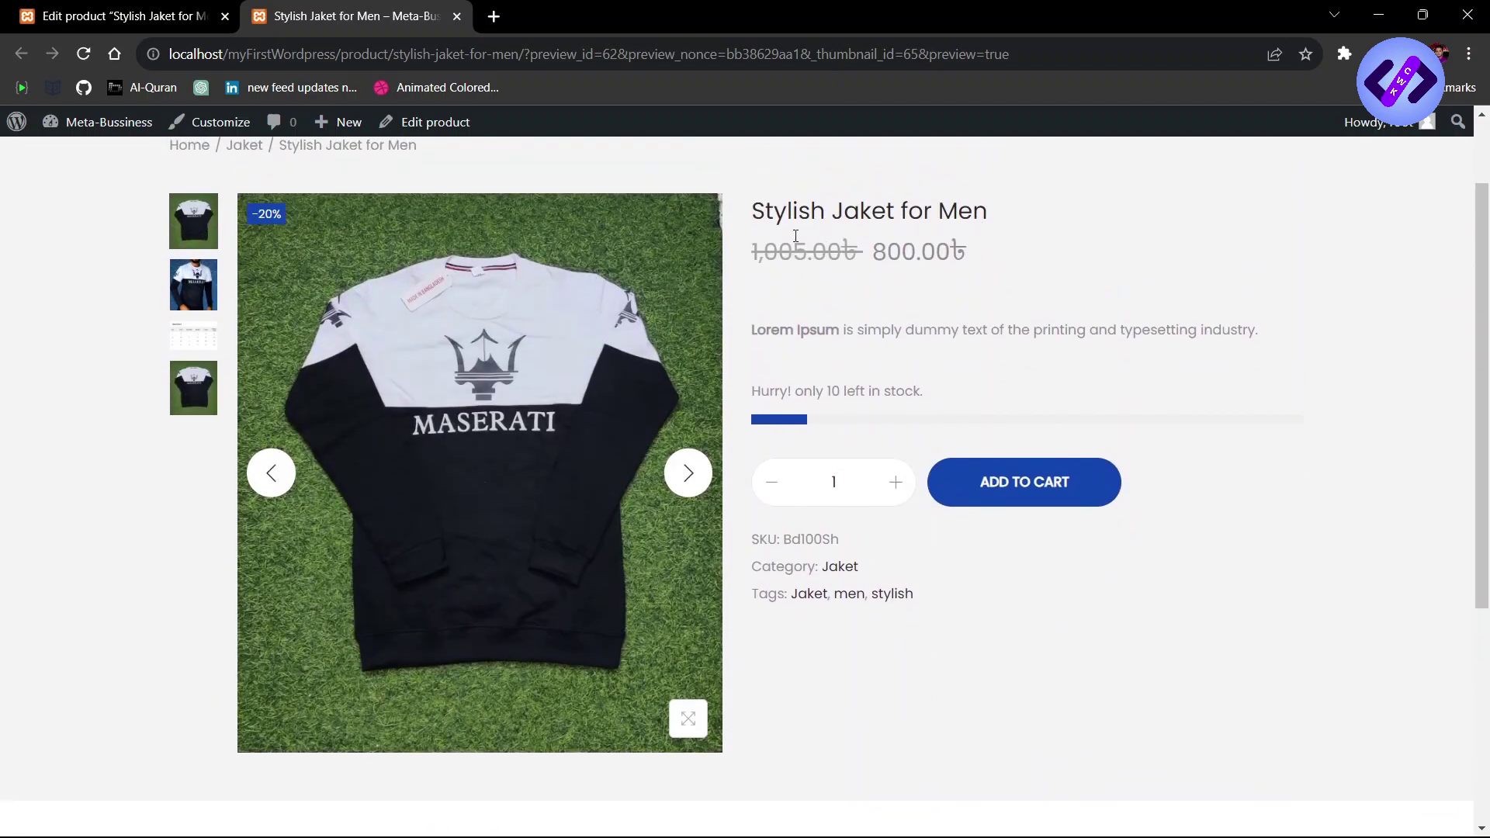
{"action": "left_click_drag", "start_coordinate": [758, 224], "coordinate": [887, 256]}
{"action": "double_click", "coordinate": [763, 261]}
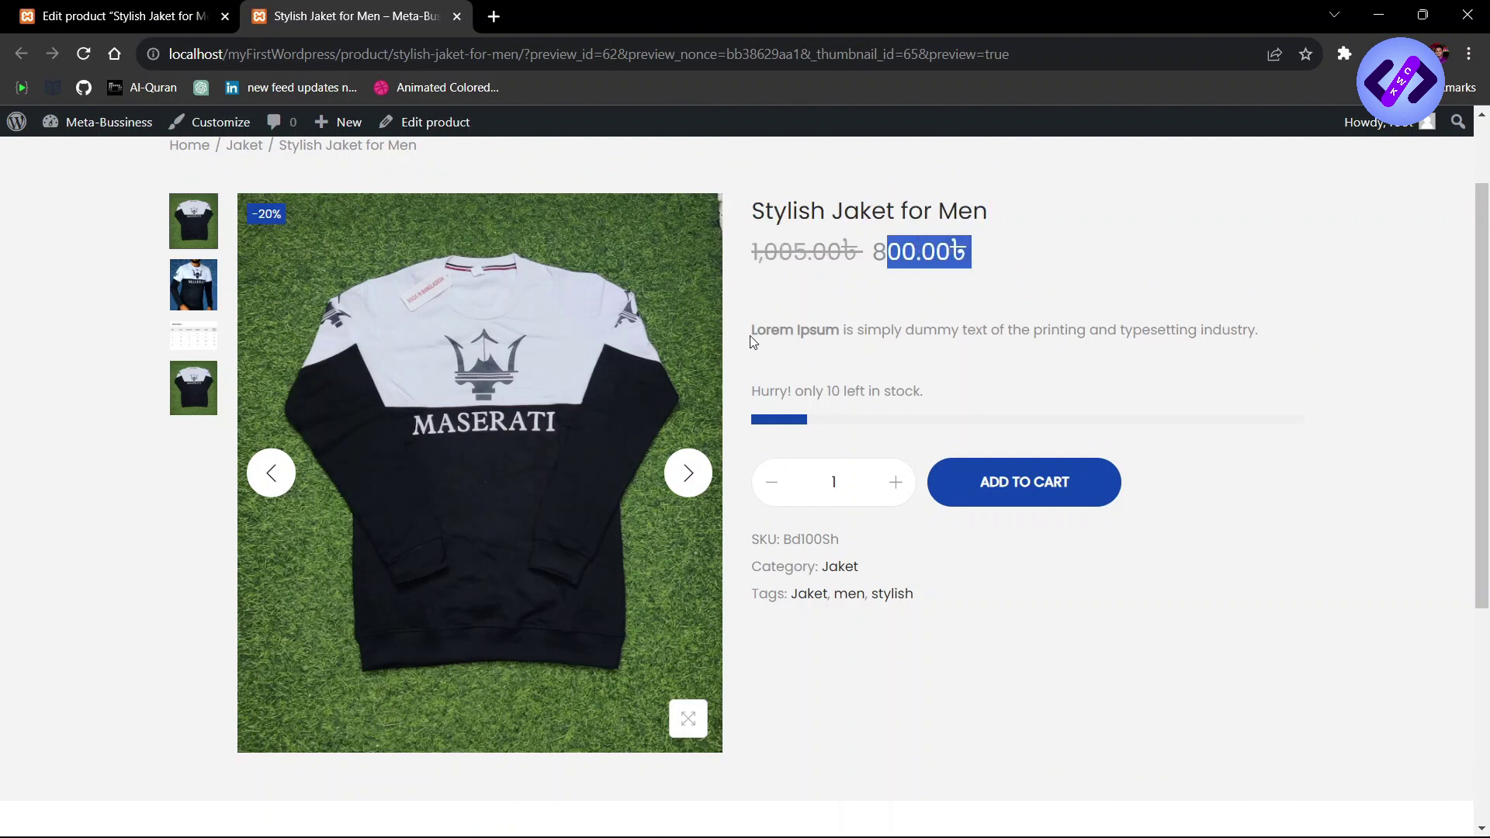
{"action": "left_click_drag", "start_coordinate": [752, 342], "coordinate": [1281, 340]}
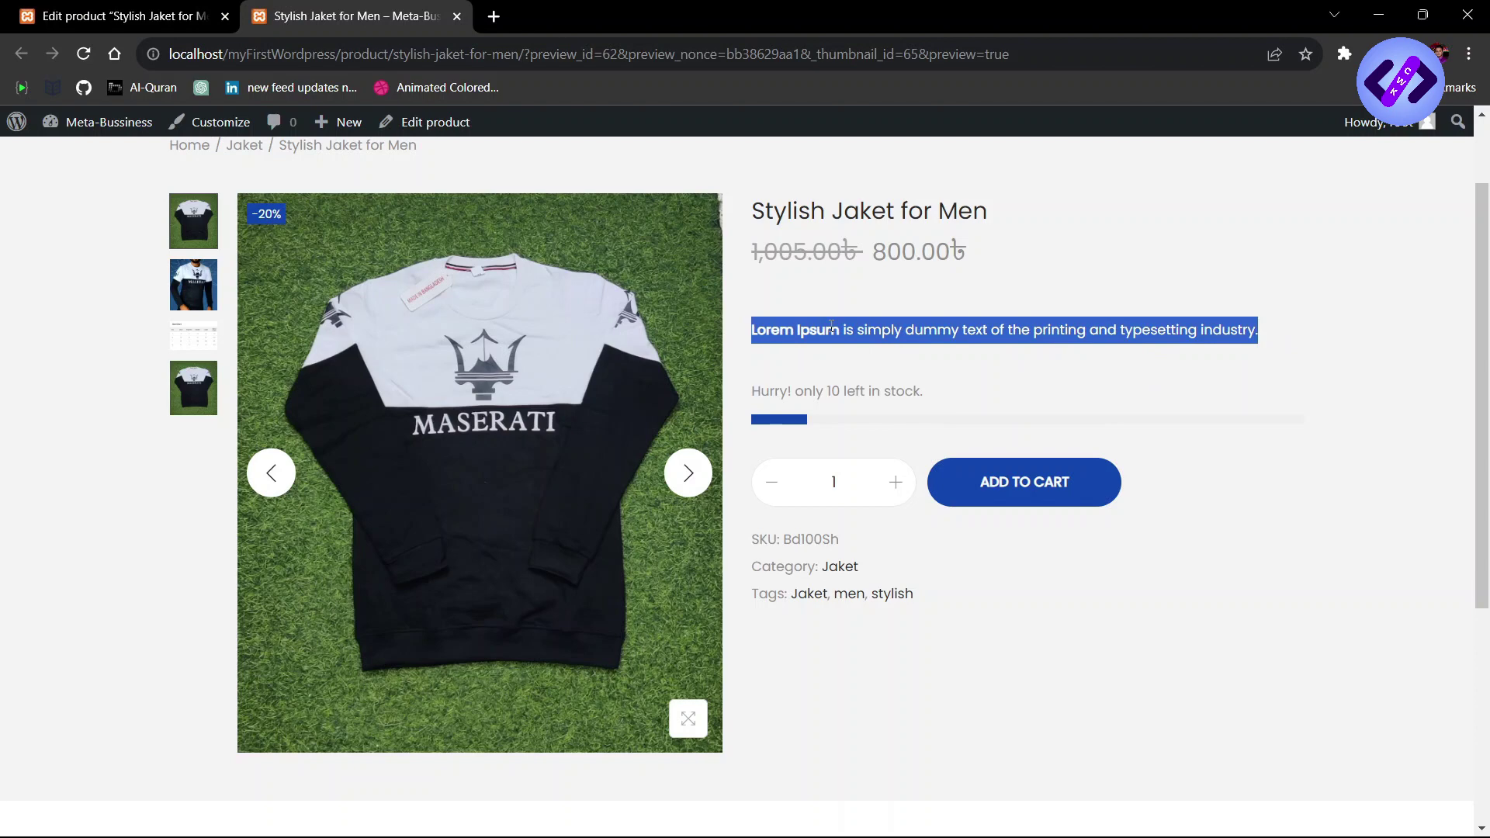
{"action": "scroll", "coordinate": [831, 326], "scroll_direction": "down", "scroll_amount": 1}
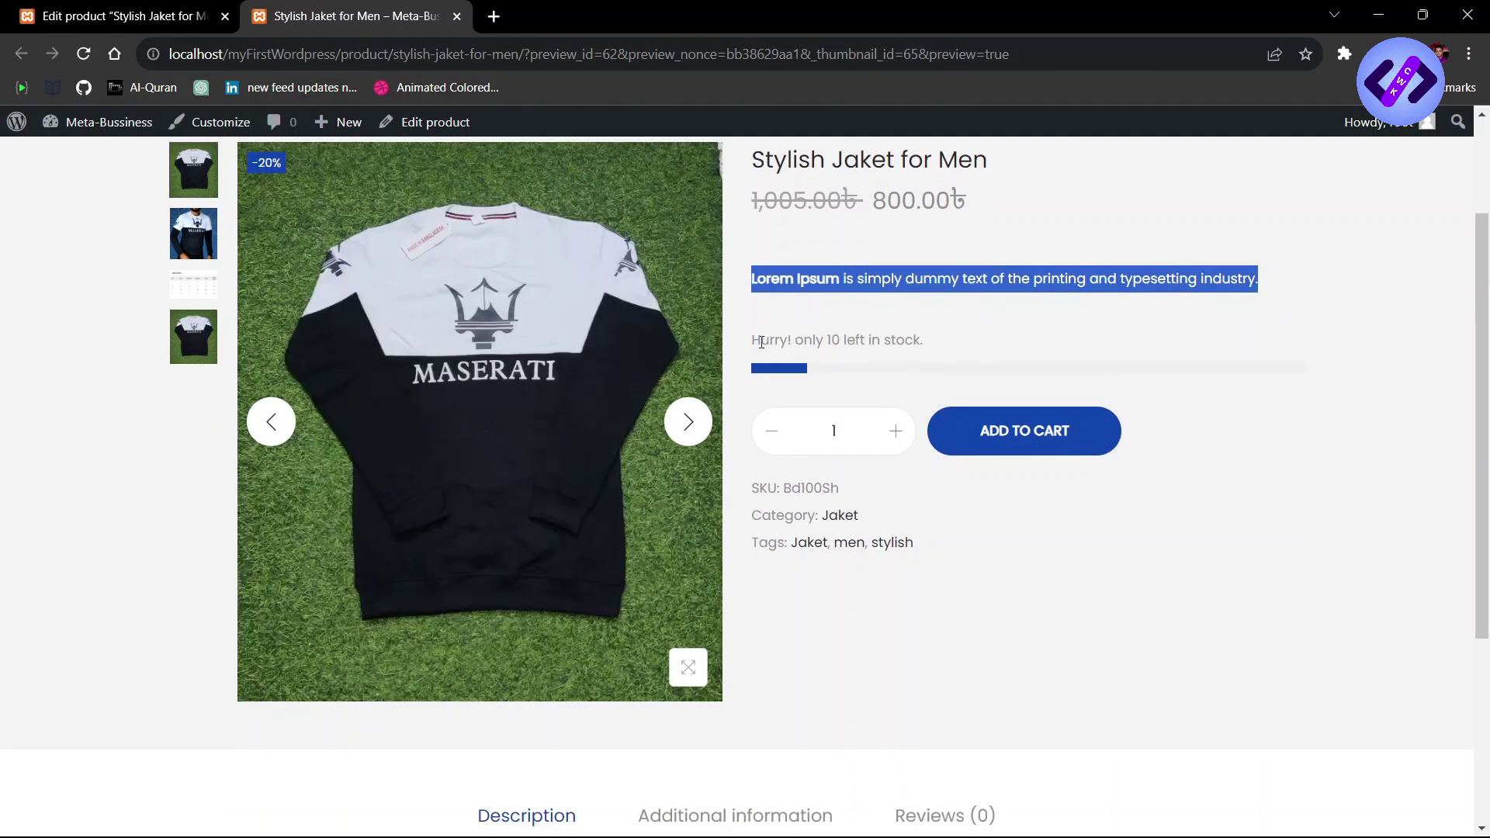
{"action": "scroll", "coordinate": [842, 348], "scroll_direction": "down", "scroll_amount": 2}
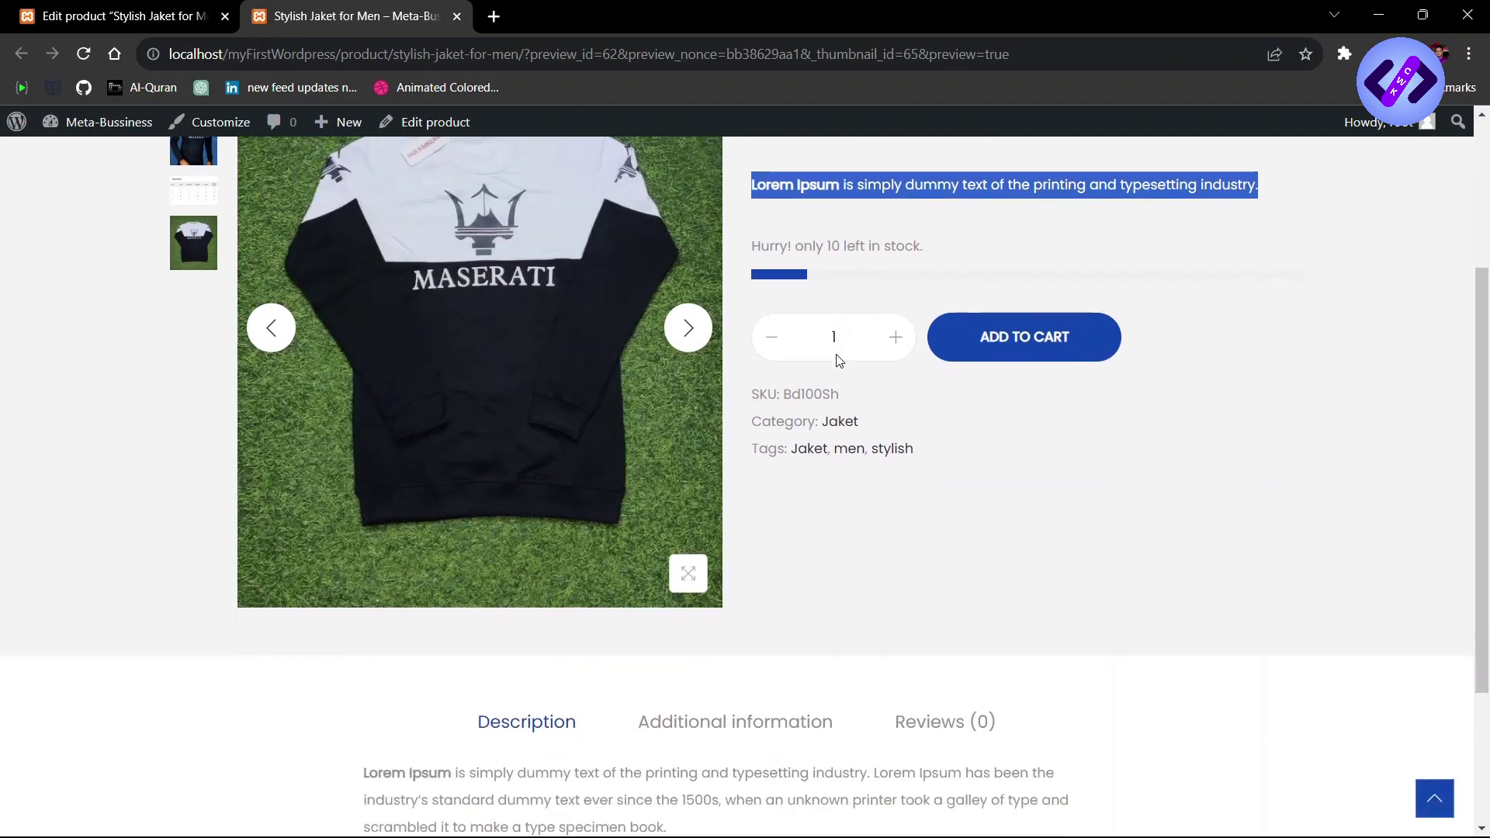
Step: Add one Stylish Jaket for Men to the cart and open the cart page
{"action": "left_click", "coordinate": [897, 336]}
{"action": "left_click", "coordinate": [898, 342]}
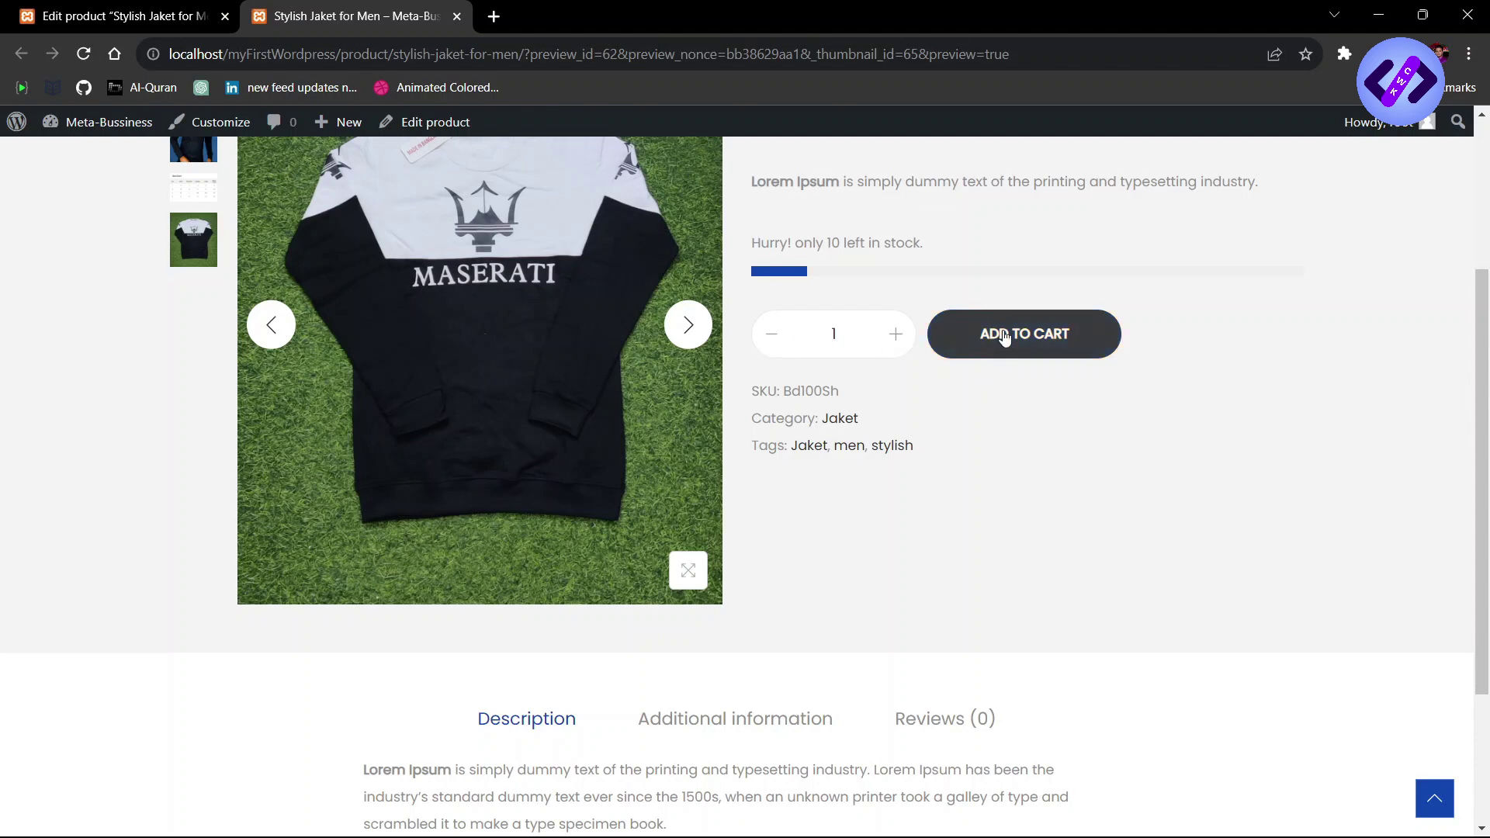
{"action": "scroll", "coordinate": [997, 341], "scroll_direction": "down", "scroll_amount": 3}
{"action": "left_click", "coordinate": [1037, 184]}
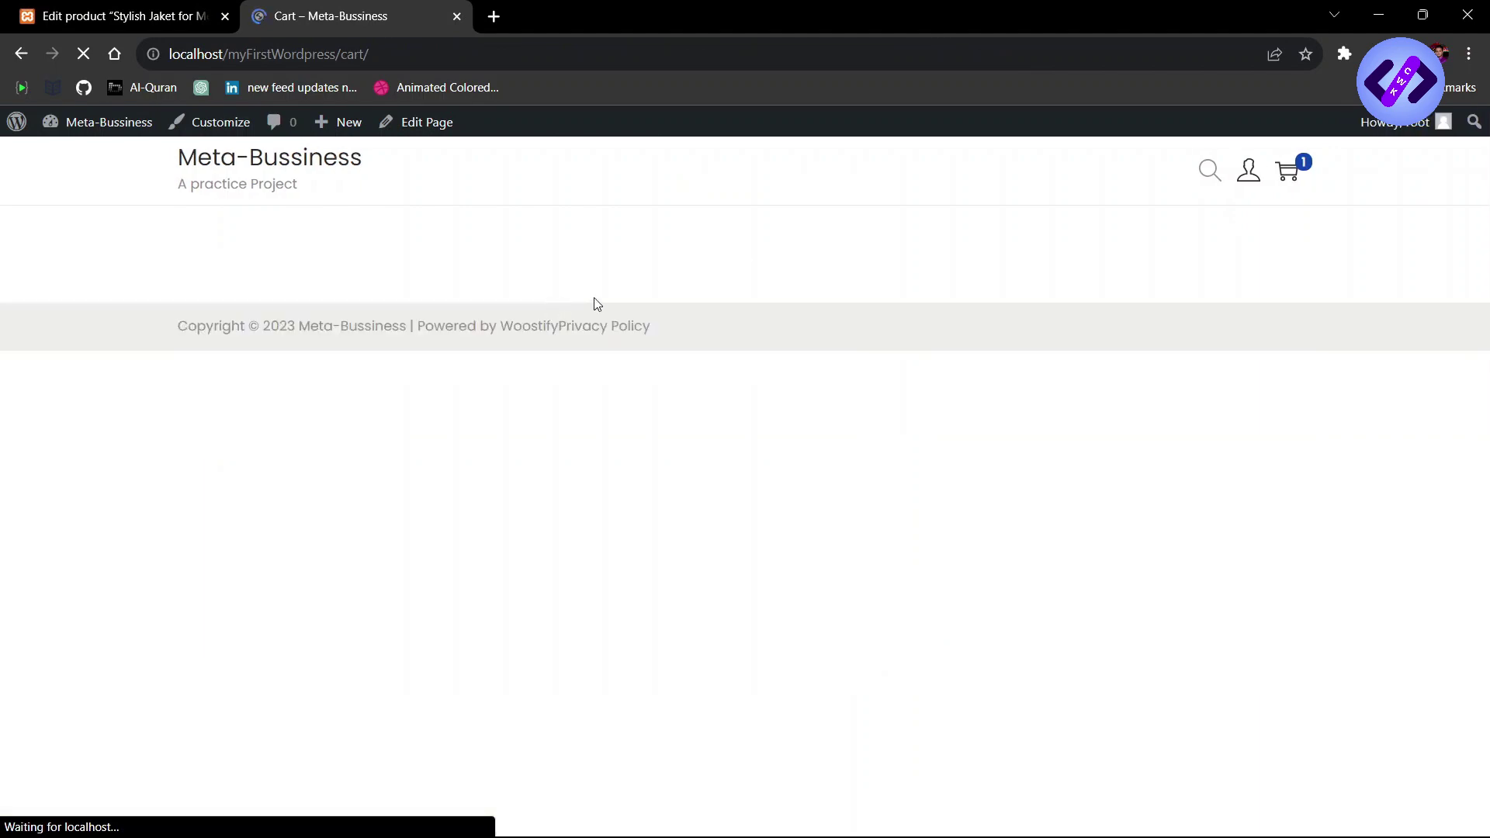
{"action": "right_click", "coordinate": [572, 297]}
{"action": "left_click", "coordinate": [90, 505]}
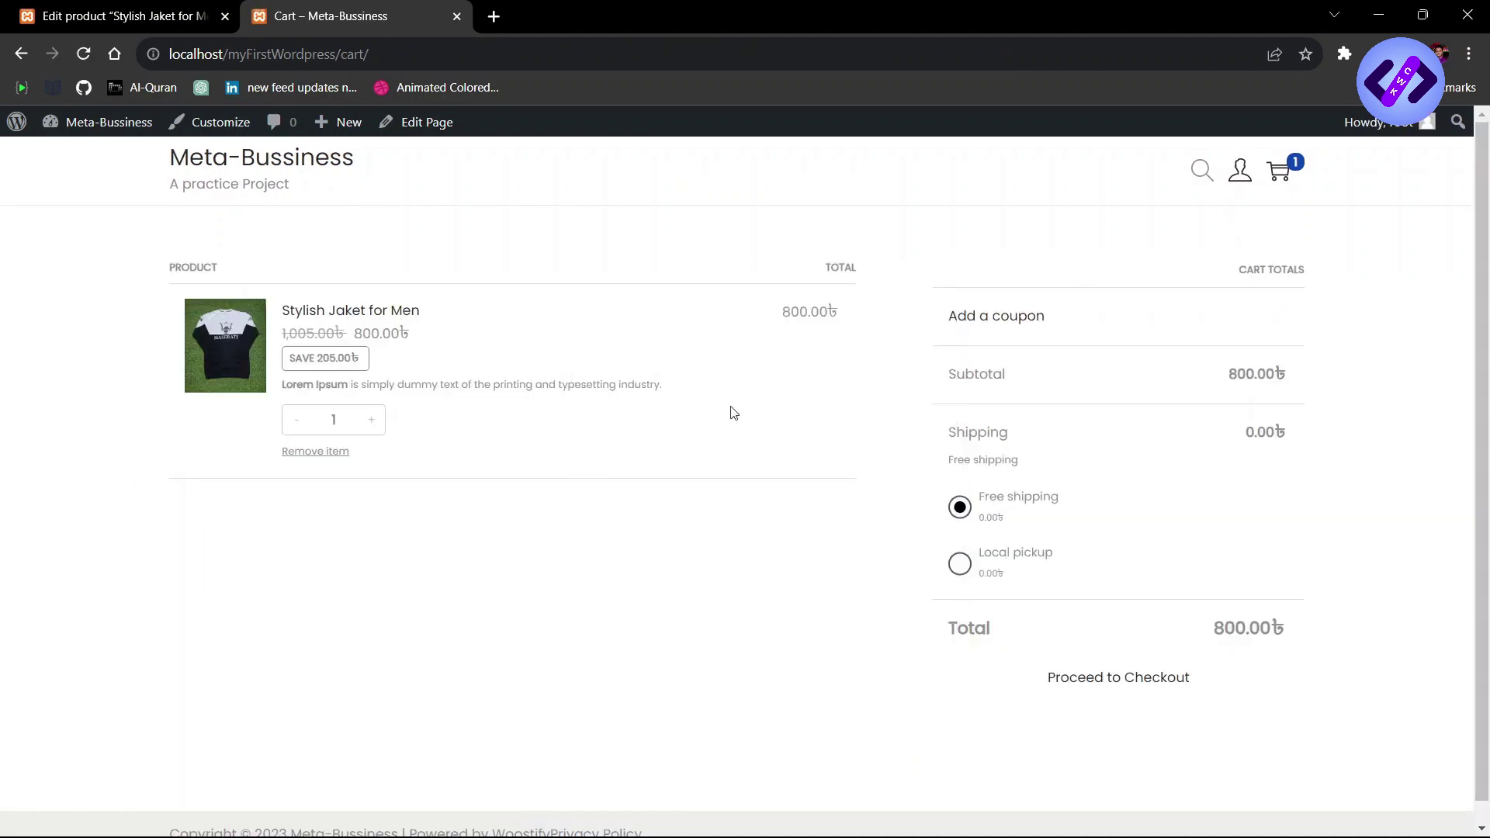
Step: Open the coupon code entry in the cart totals and choose Local pickup as the shipping method
{"action": "left_click", "coordinate": [996, 322]}
{"action": "scroll", "coordinate": [1022, 335], "scroll_direction": "down", "scroll_amount": 1}
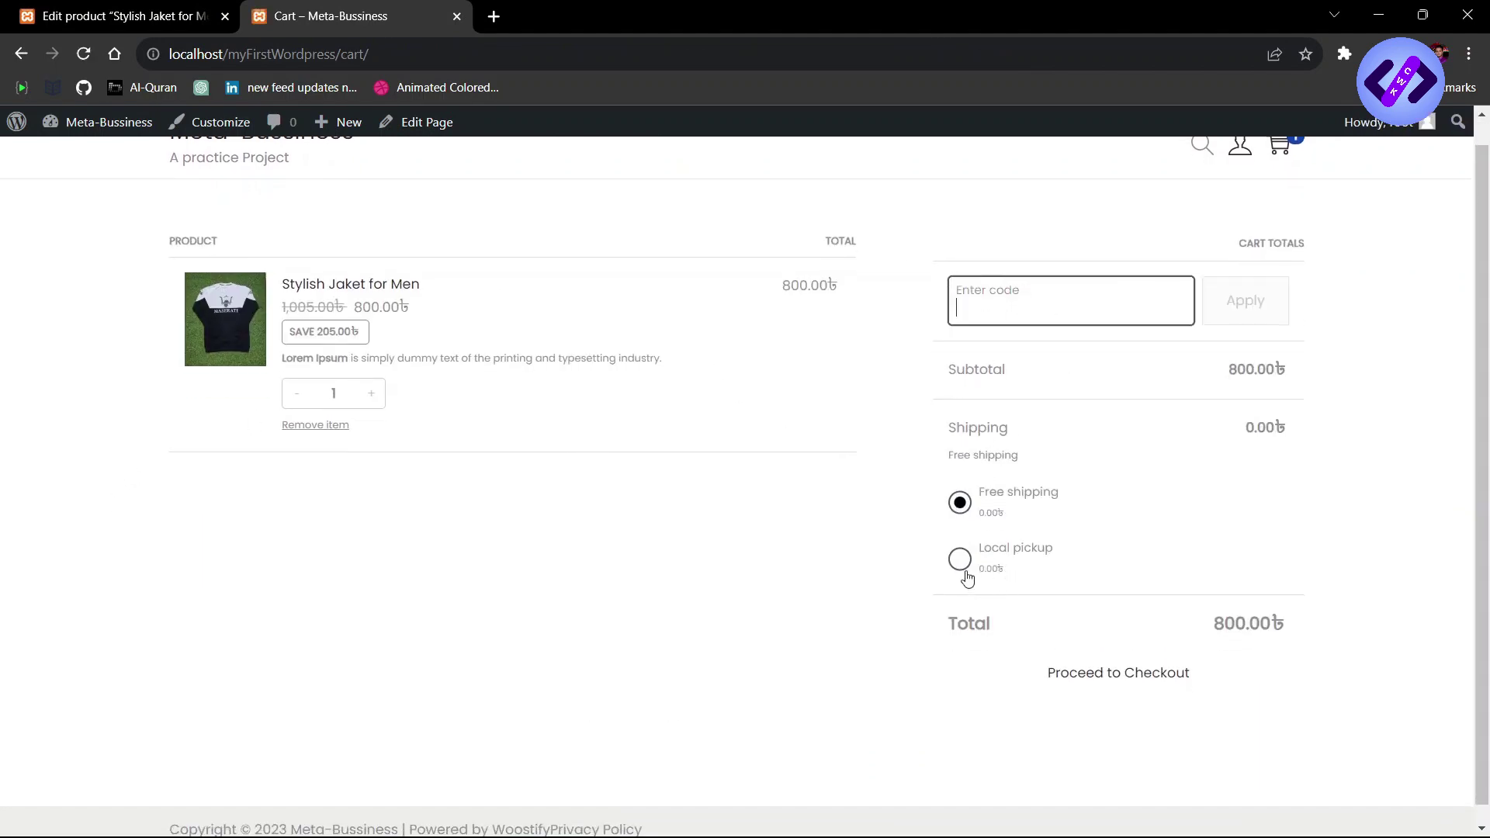
{"action": "scroll", "coordinate": [973, 566], "scroll_direction": "down", "scroll_amount": 1}
{"action": "left_click", "coordinate": [960, 541]}
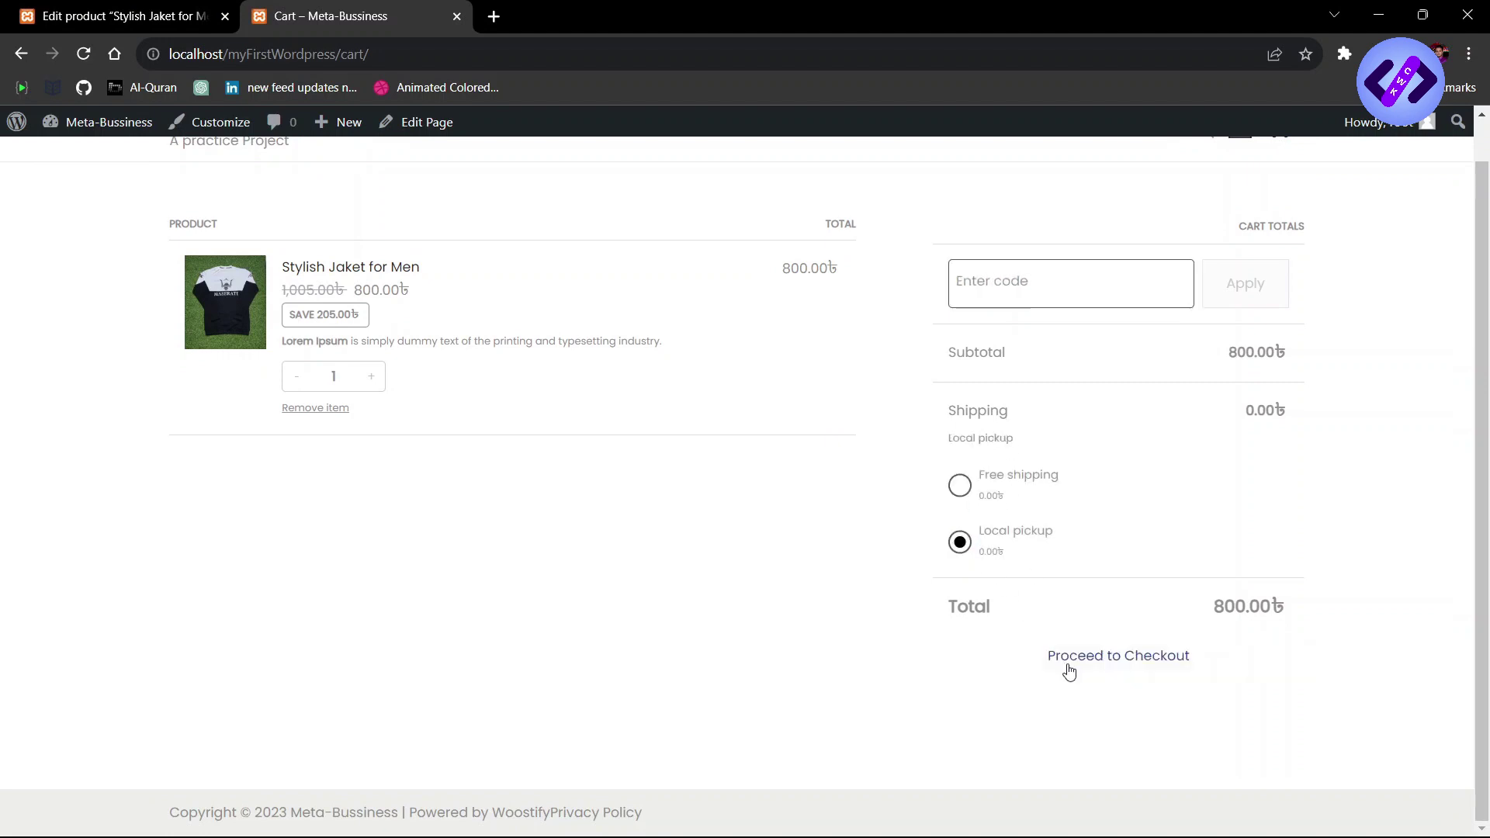
Step: Return to the product page and examine its full description and the weight and dimensions under additional information
{"action": "scroll", "coordinate": [734, 411], "scroll_direction": "up", "scroll_amount": 1}
{"action": "scroll", "coordinate": [283, 211], "scroll_direction": "left", "scroll_amount": 2}
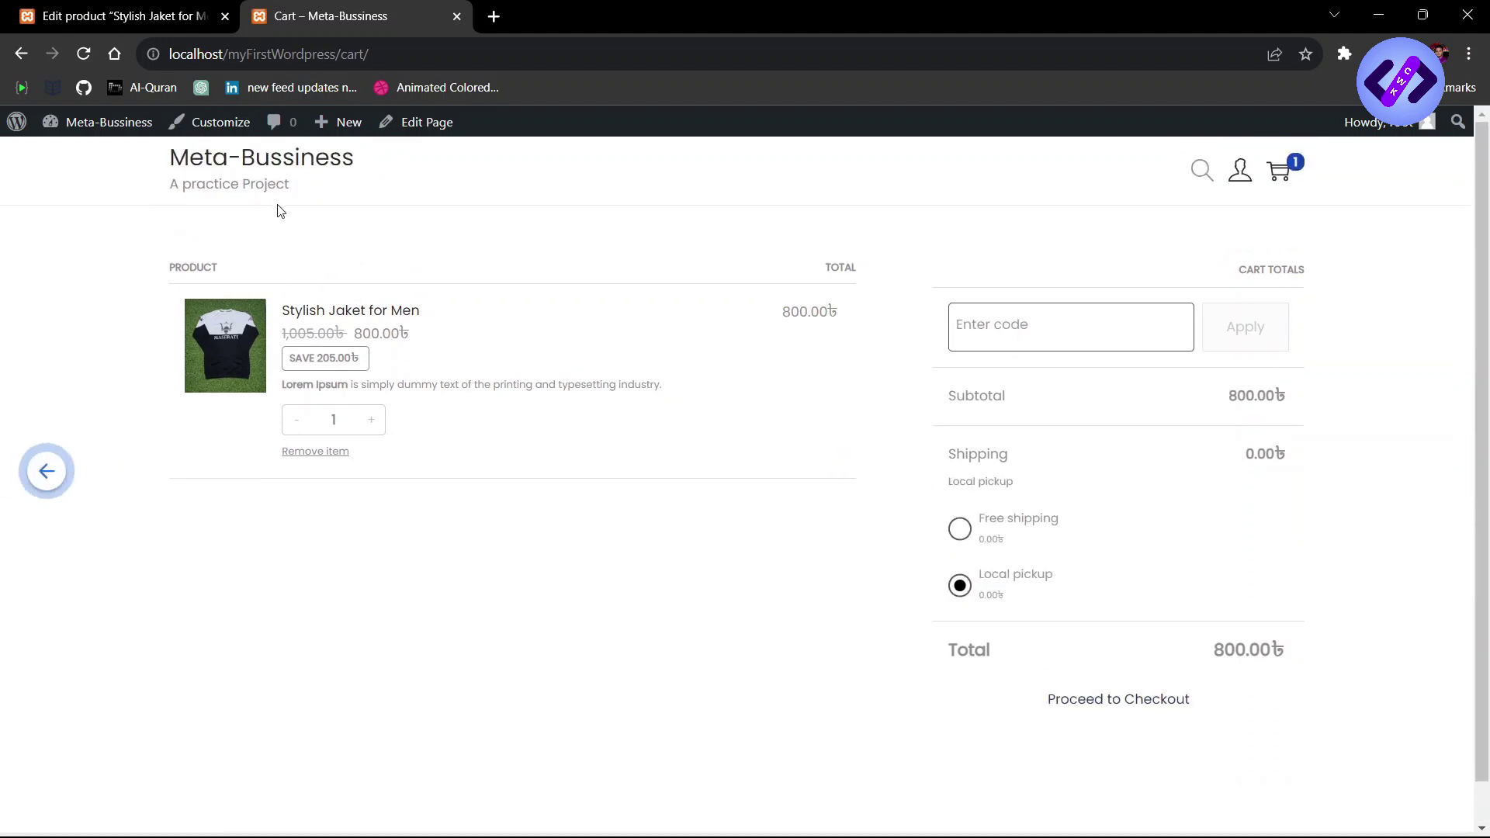
{"action": "left_click", "coordinate": [23, 51]}
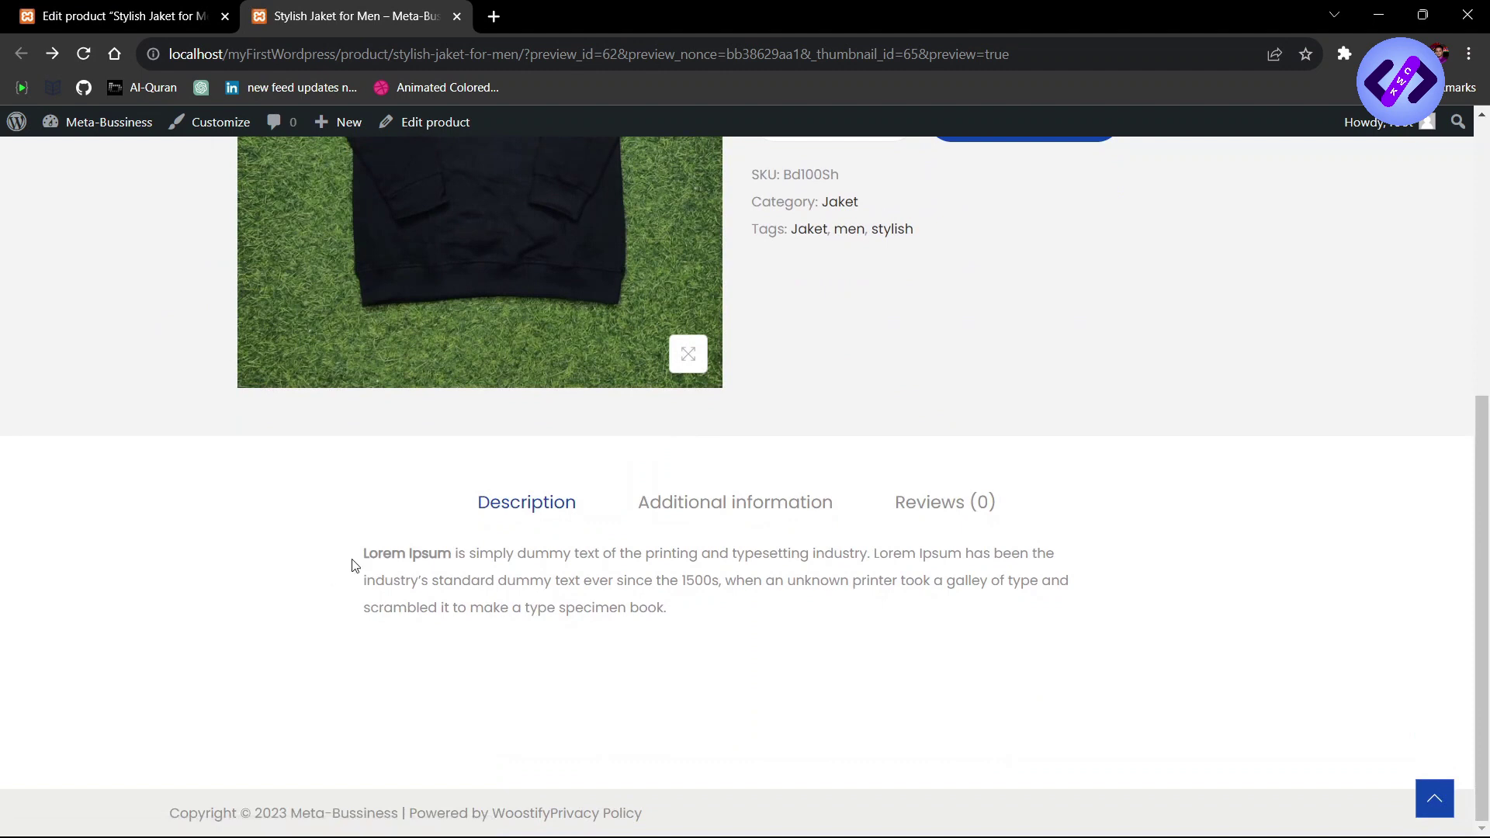
{"action": "left_click_drag", "start_coordinate": [354, 566], "coordinate": [636, 635]}
{"action": "left_click", "coordinate": [732, 491]}
{"action": "left_click", "coordinate": [730, 501]}
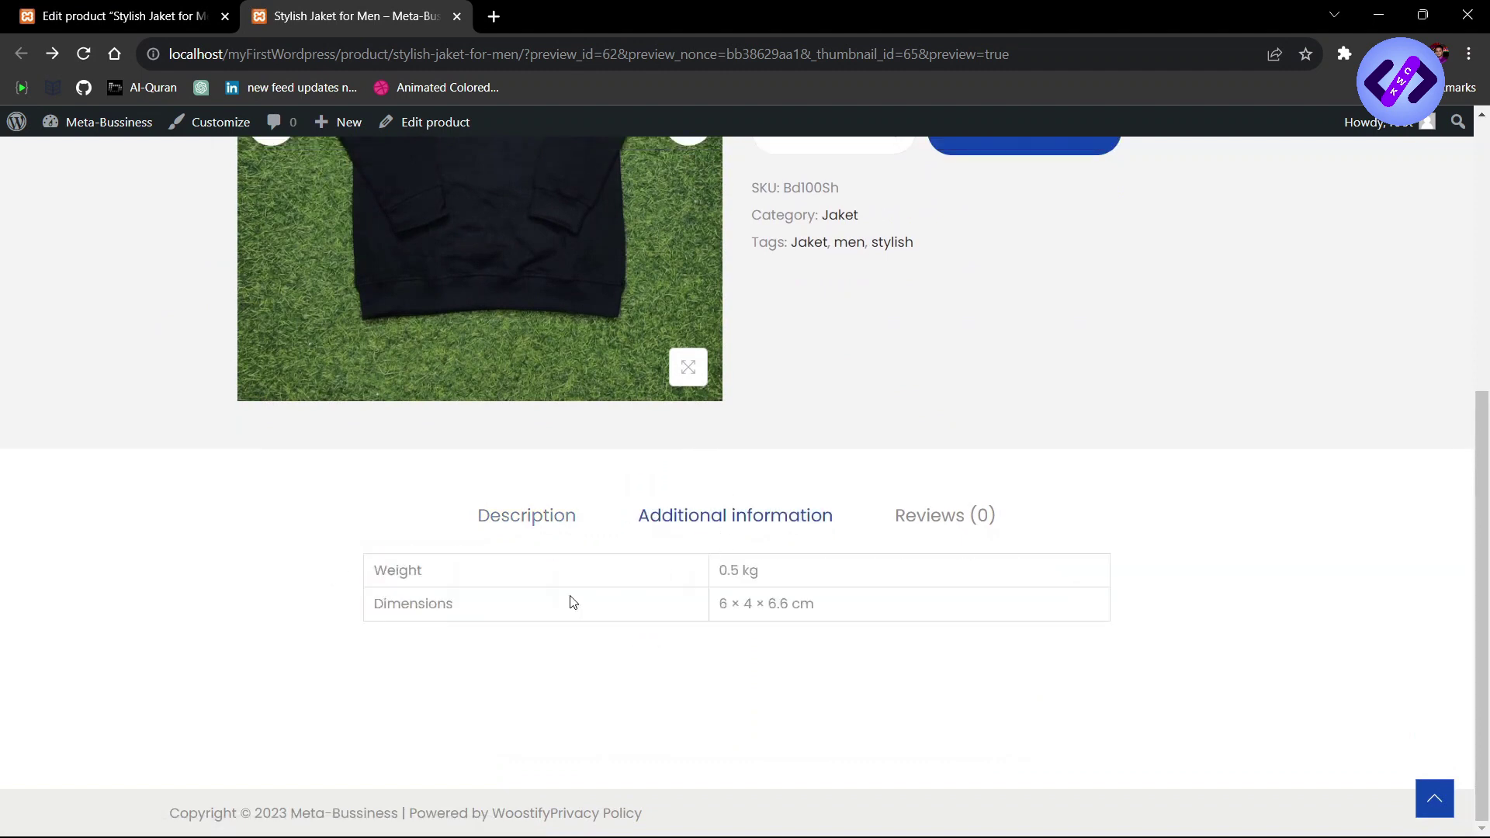
{"action": "left_click_drag", "start_coordinate": [393, 577], "coordinate": [732, 560]}
{"action": "left_click_drag", "start_coordinate": [402, 605], "coordinate": [571, 642]}
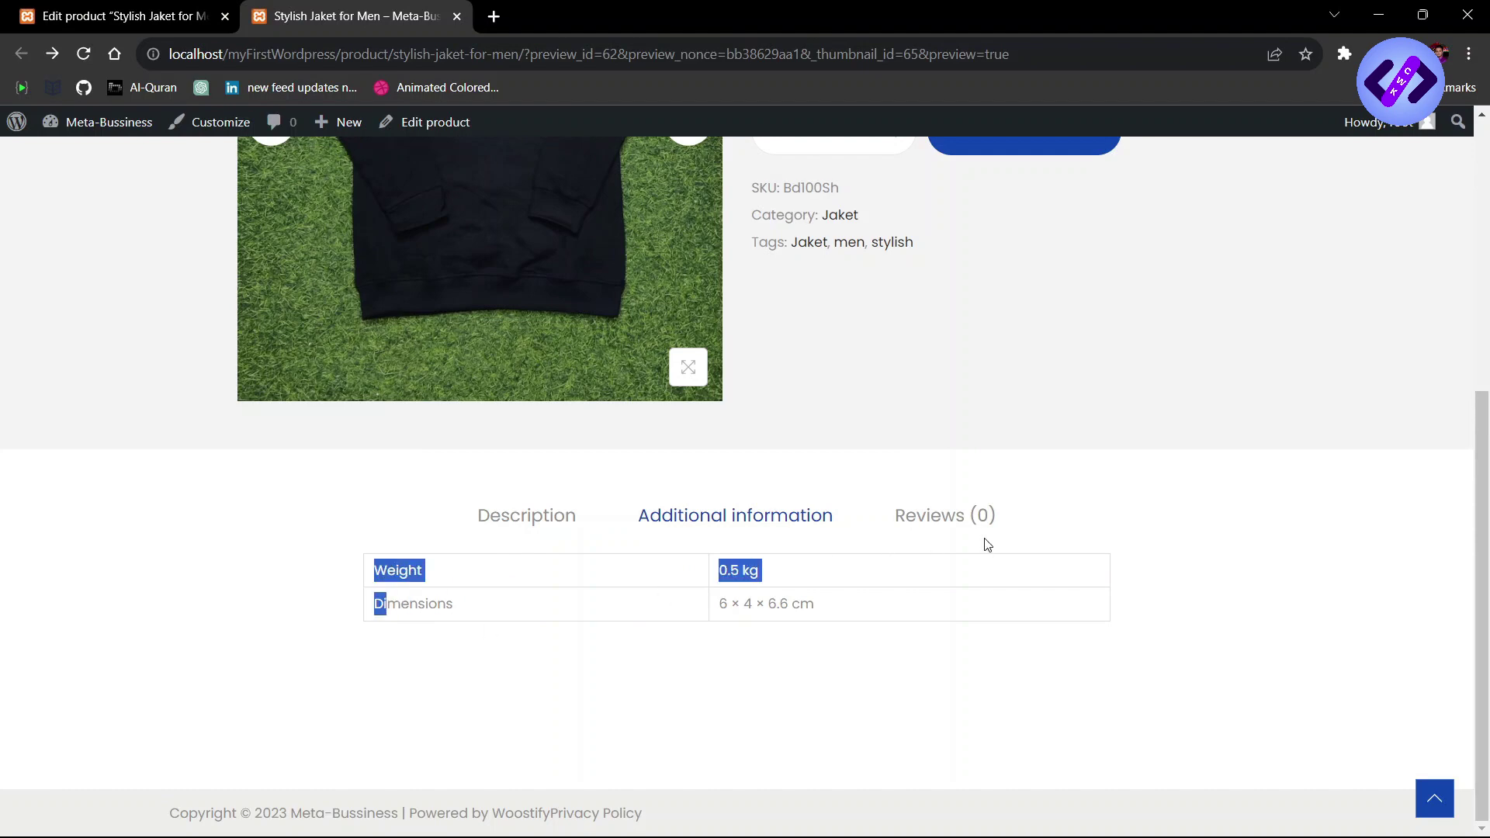
Step: Examine the product's reviews section with its rating and review form, and look over the product page once more
{"action": "left_click", "coordinate": [964, 526]}
{"action": "scroll", "coordinate": [551, 652], "scroll_direction": "down", "scroll_amount": 5}
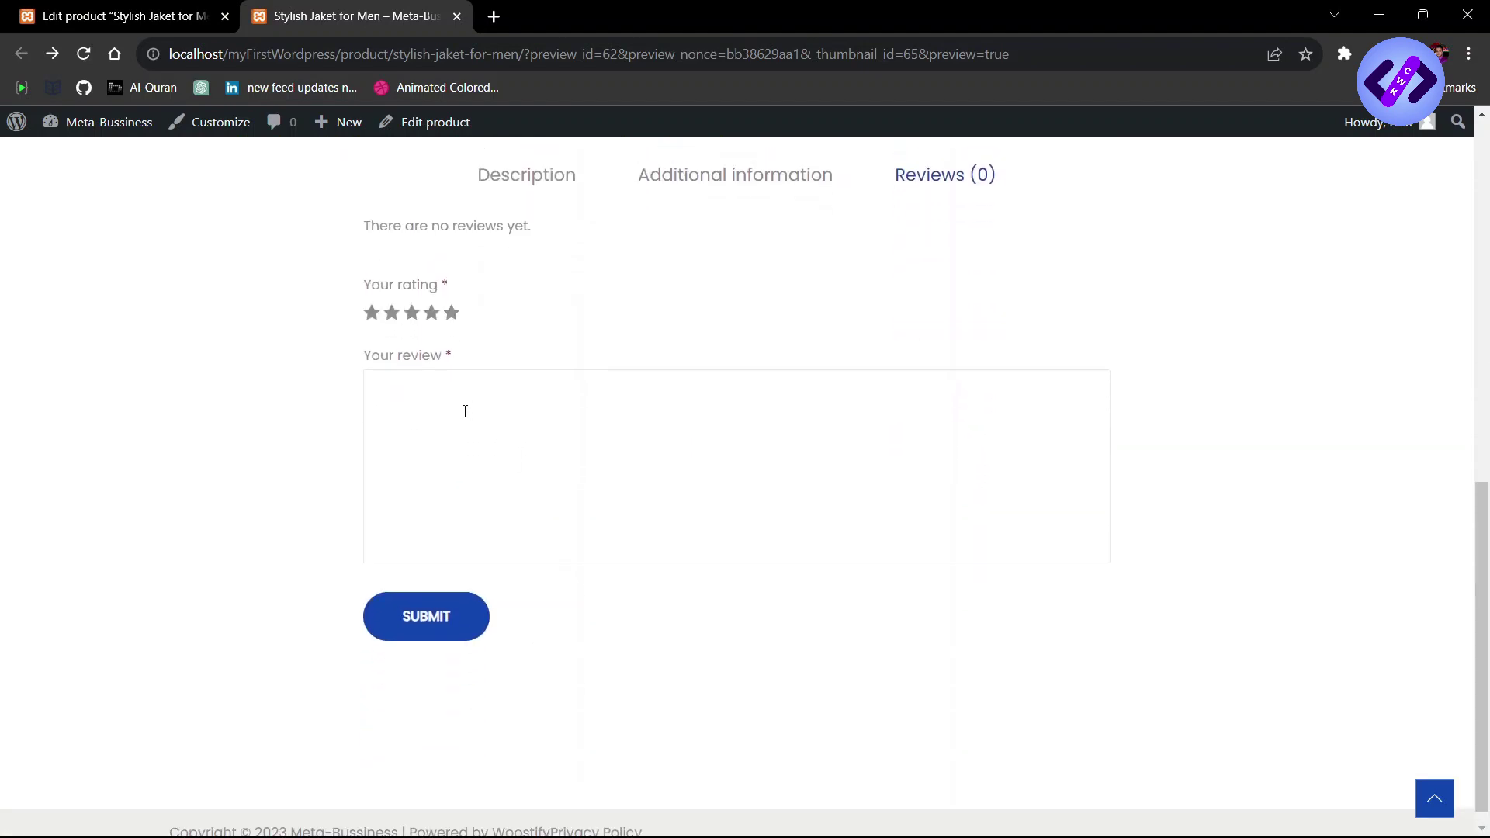
{"action": "scroll", "coordinate": [465, 412], "scroll_direction": "up", "scroll_amount": 10}
{"action": "scroll", "coordinate": [462, 419], "scroll_direction": "down", "scroll_amount": 9}
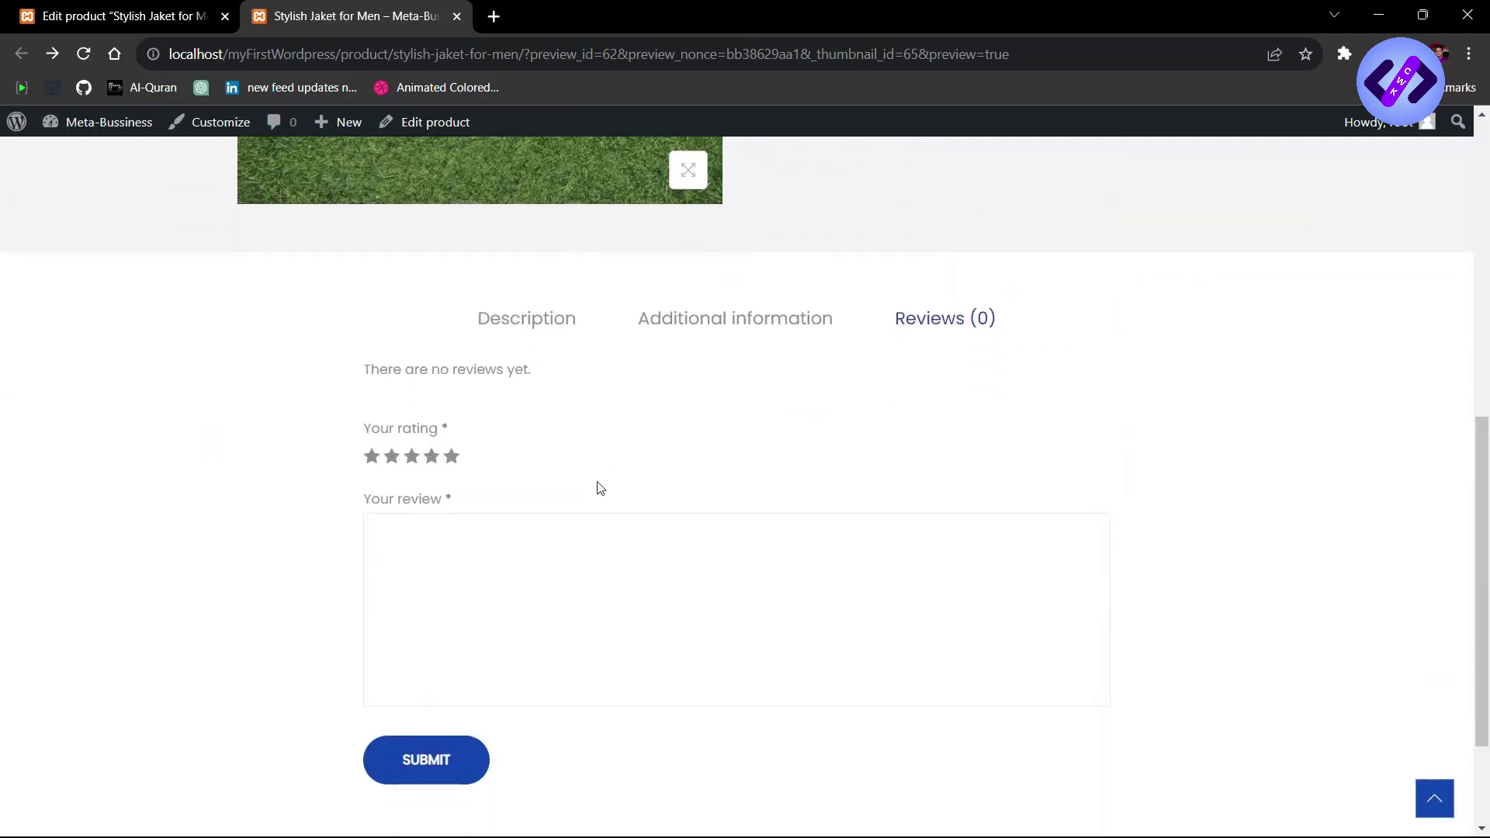
{"action": "scroll", "coordinate": [599, 487], "scroll_direction": "down", "scroll_amount": 2}
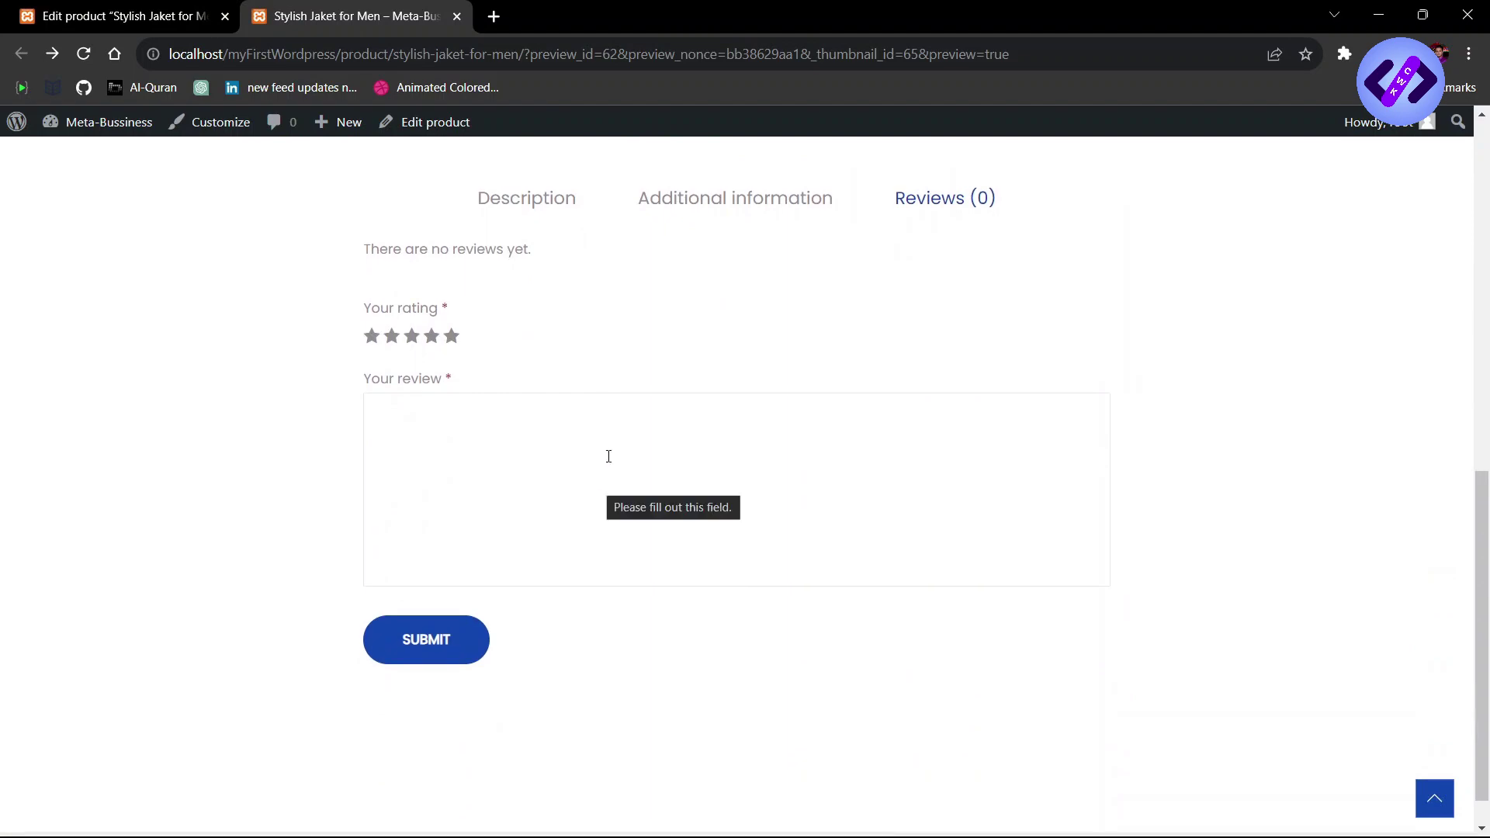
{"action": "scroll", "coordinate": [609, 457], "scroll_direction": "up", "scroll_amount": 10}
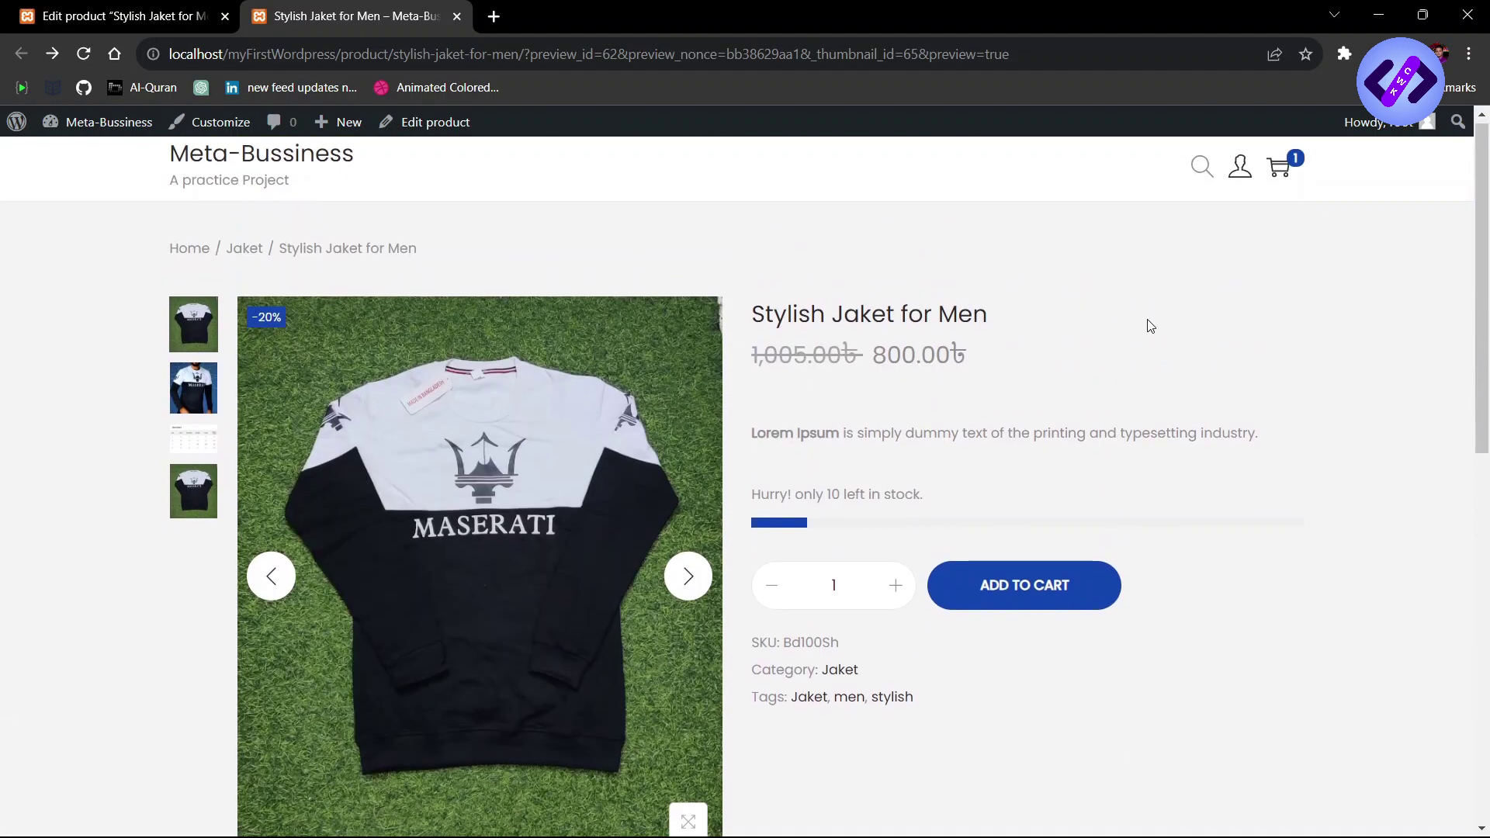
{"action": "scroll", "coordinate": [1150, 325], "scroll_direction": "down", "scroll_amount": 1}
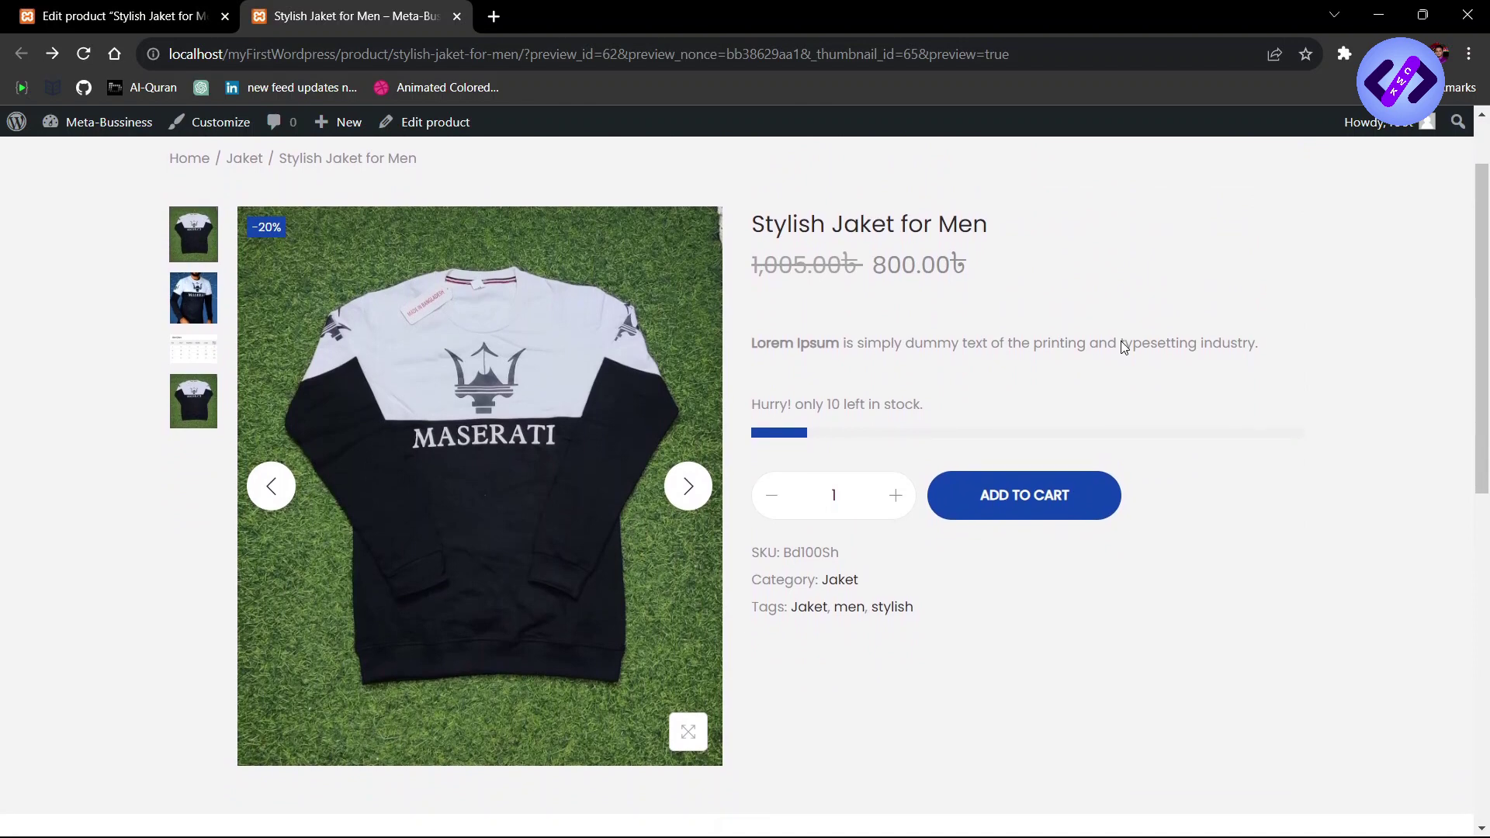